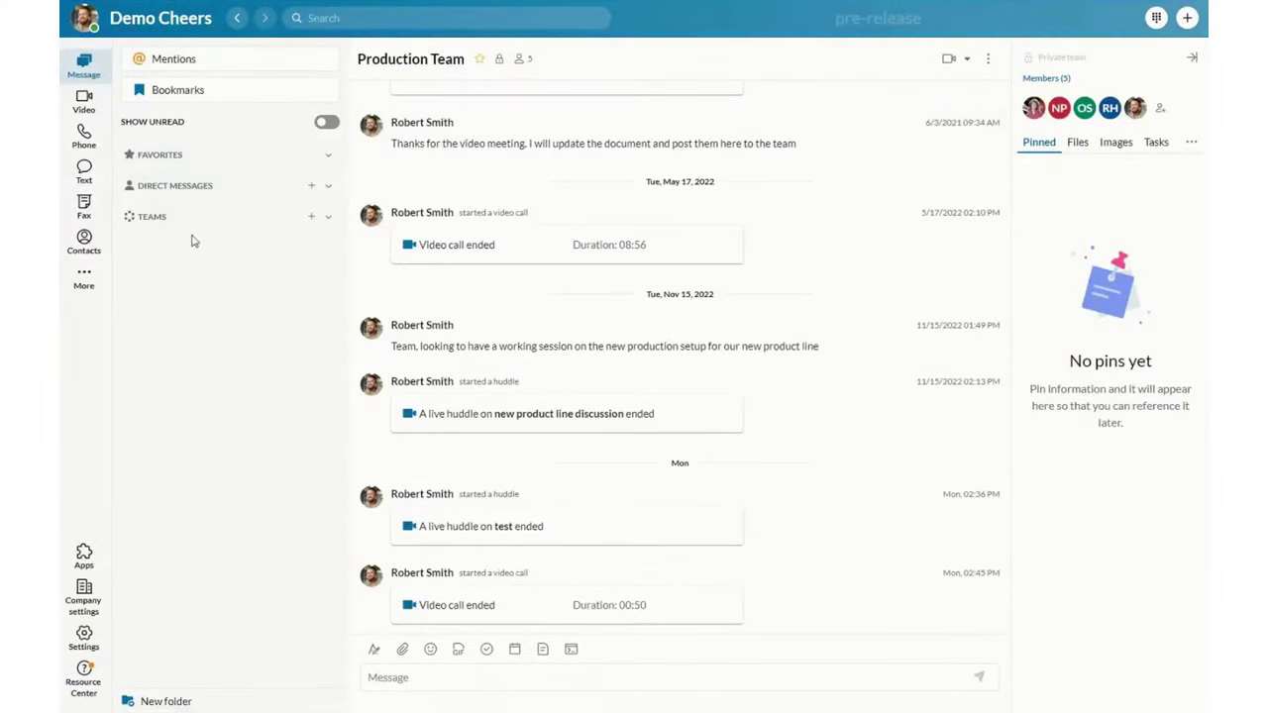
Expand the Favorites and Teams lists in the messaging area to show their conversations.
click(167, 155)
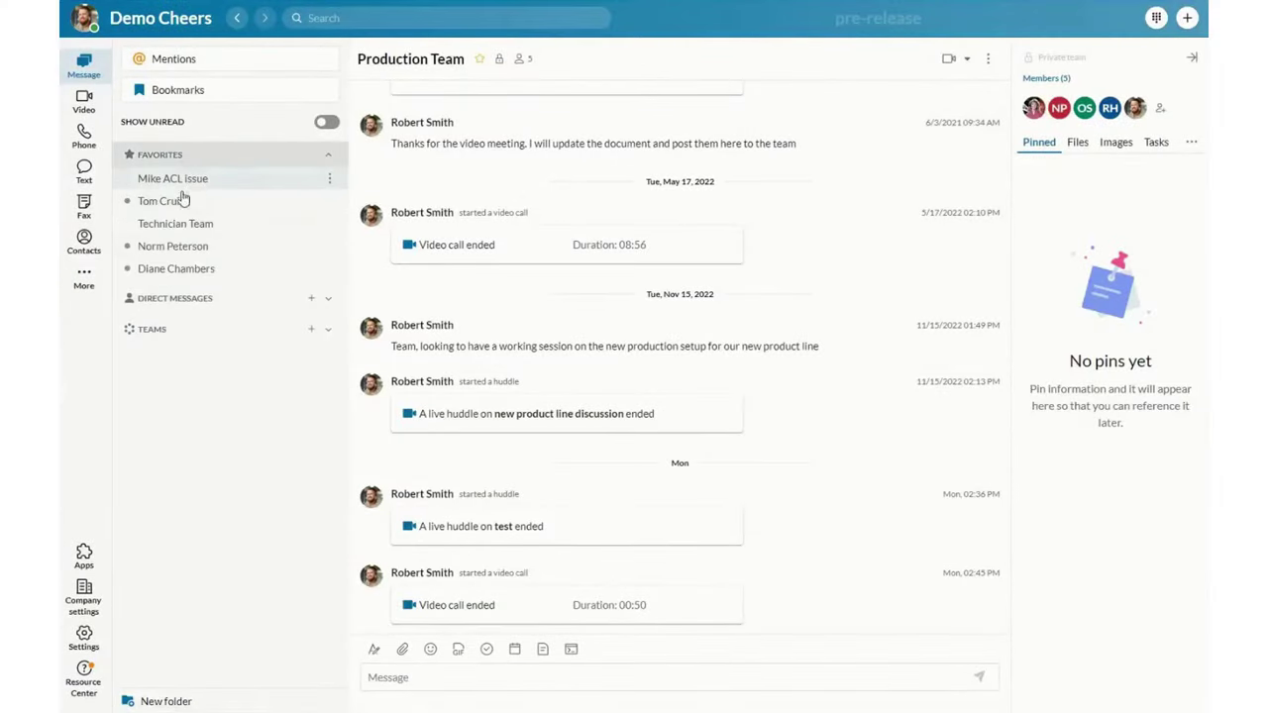
click(196, 329)
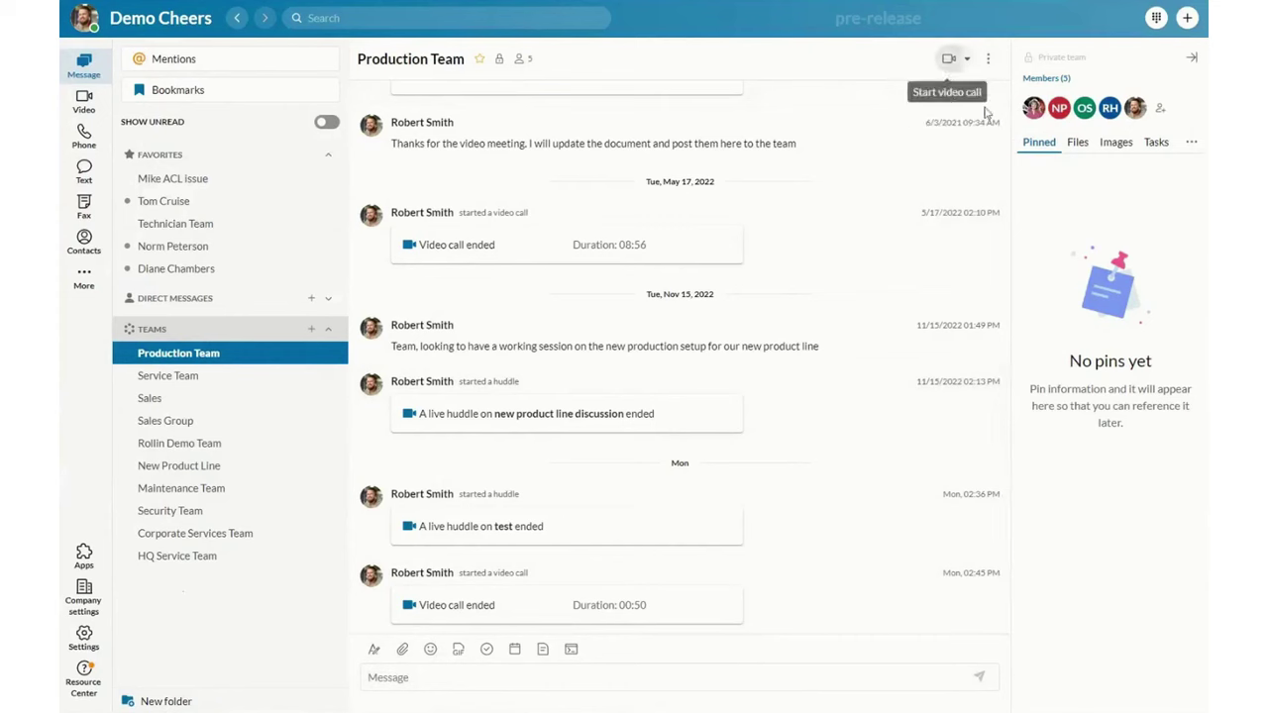
Go to the upcoming video meetings, view the meeting scheduling form and cancel it without scheduling.
click(83, 99)
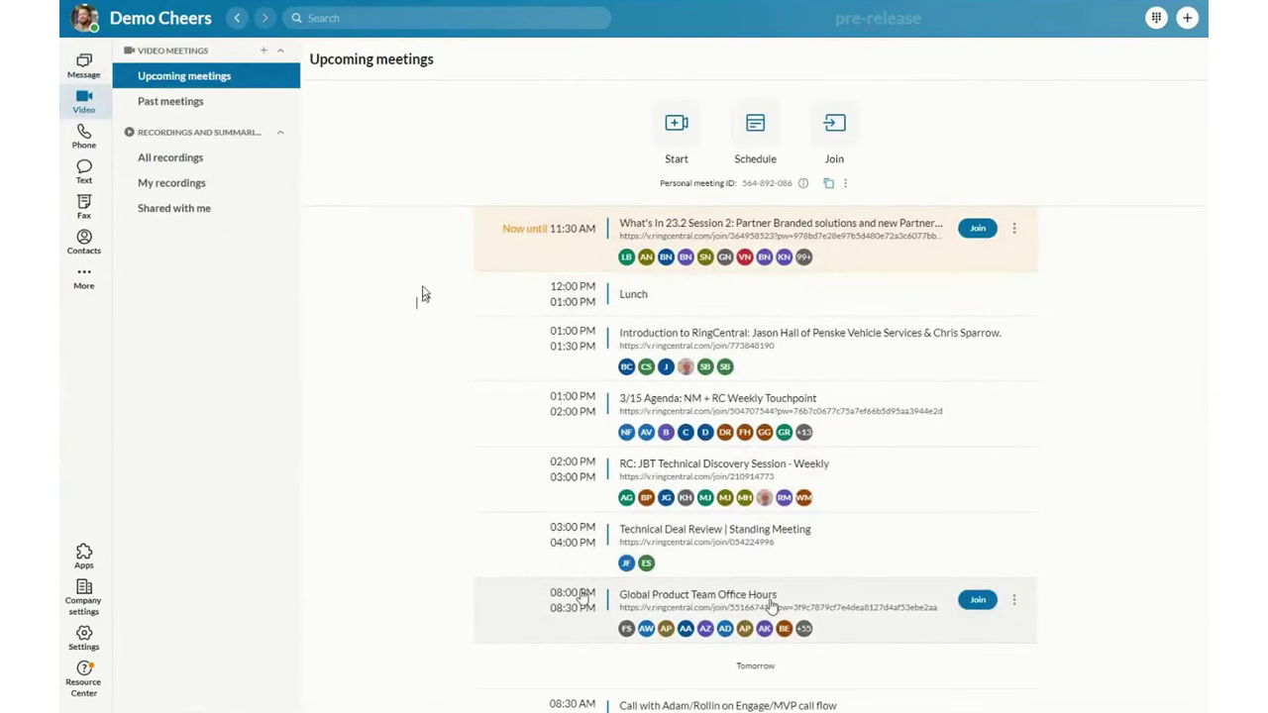
click(747, 139)
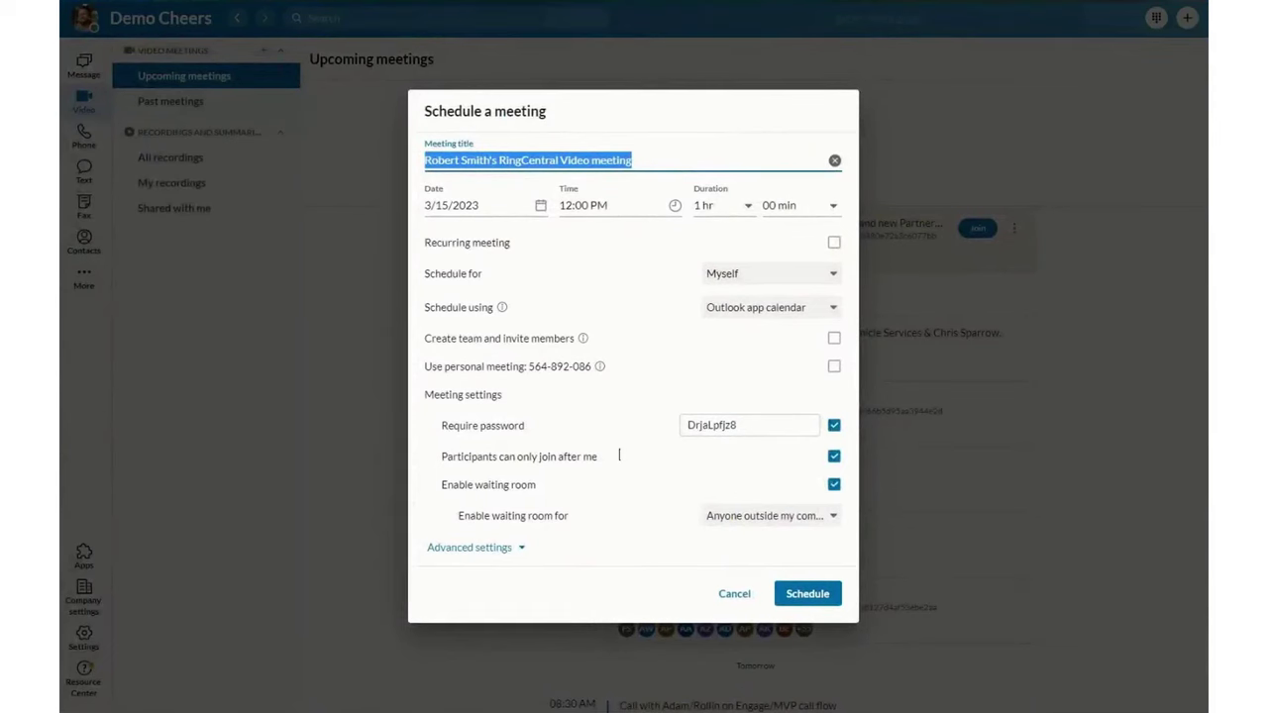
click(730, 595)
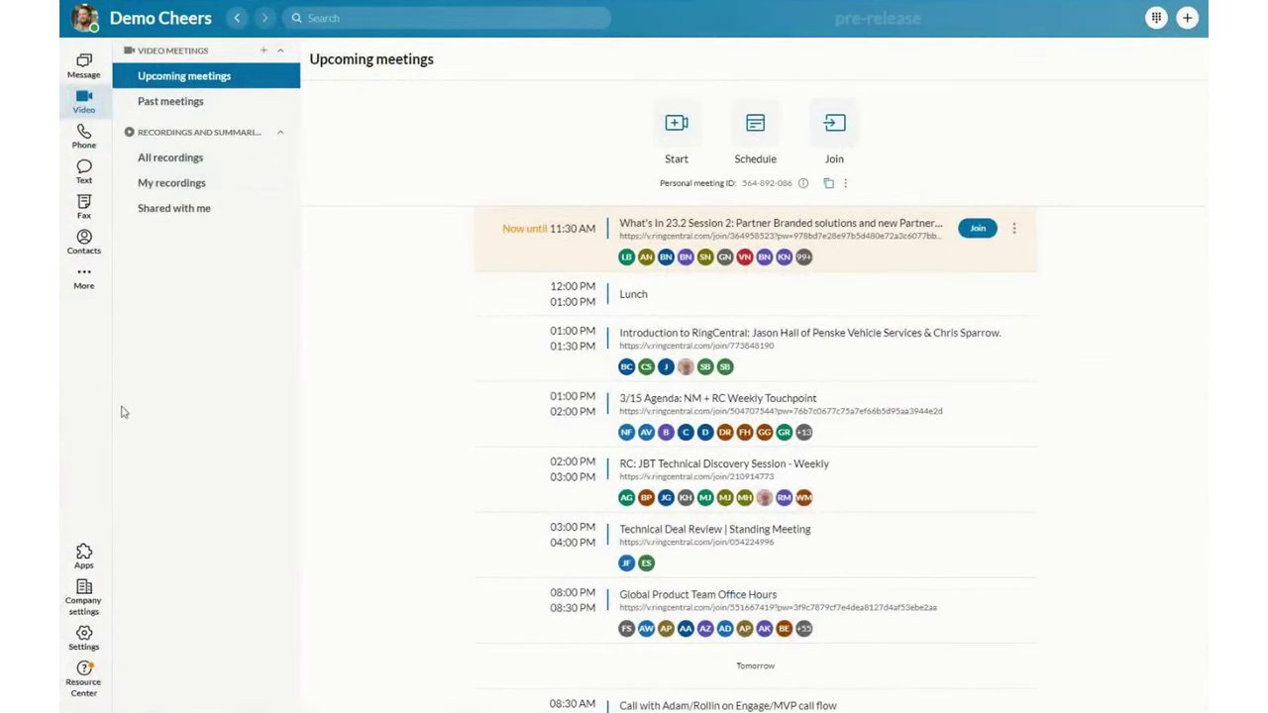
Examine the summary, transcript and highlights of the "Poly/HP: RC Belmont Meeting" recording and close its window.
drag(40, 19, 624, 64)
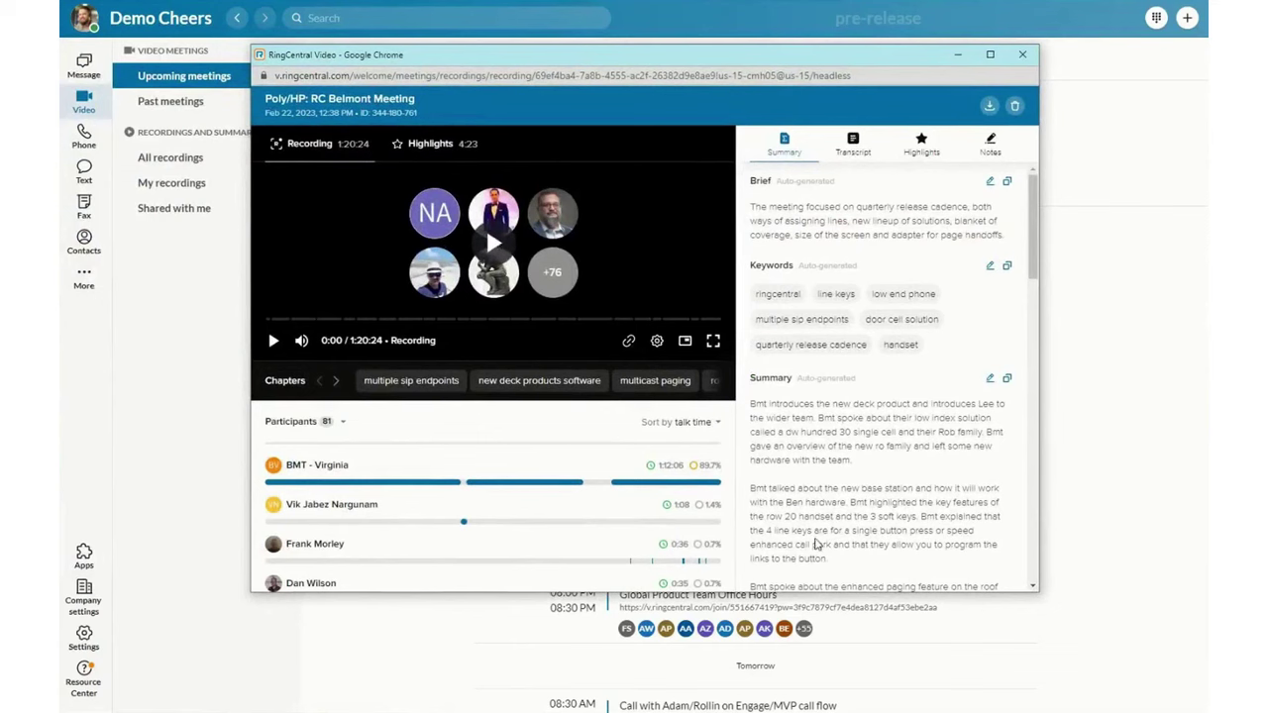
click(852, 145)
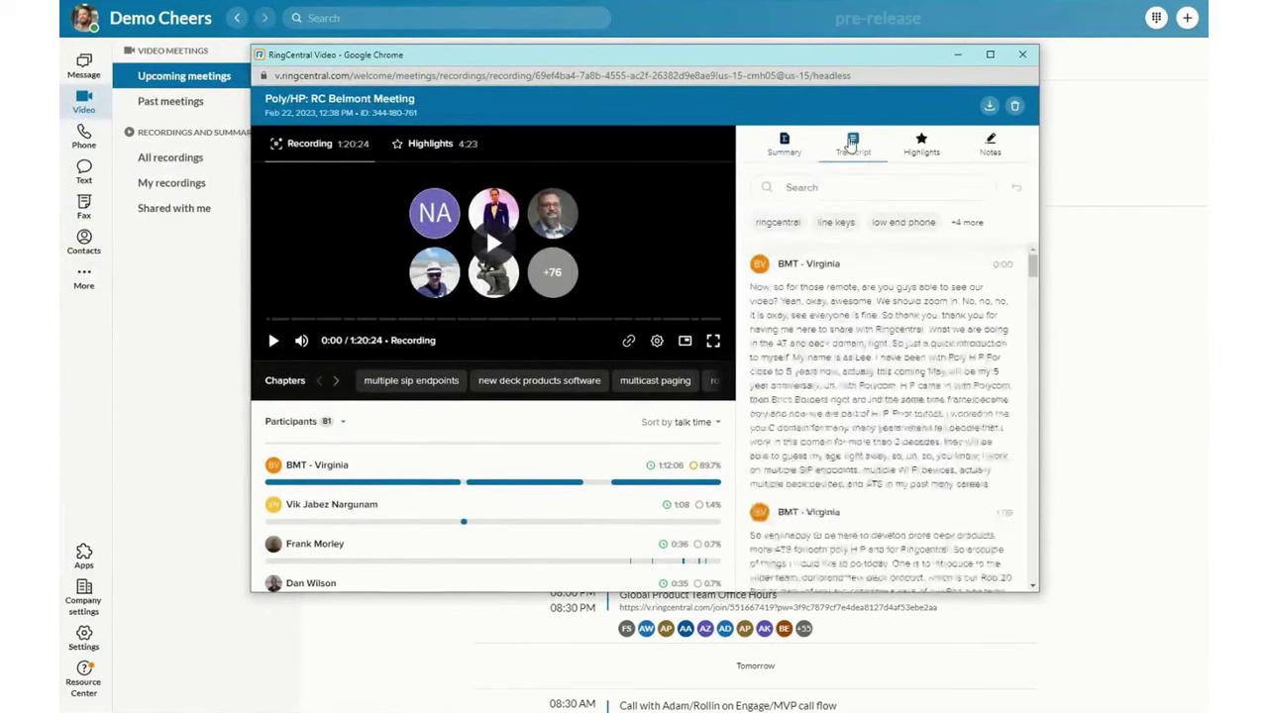
click(921, 148)
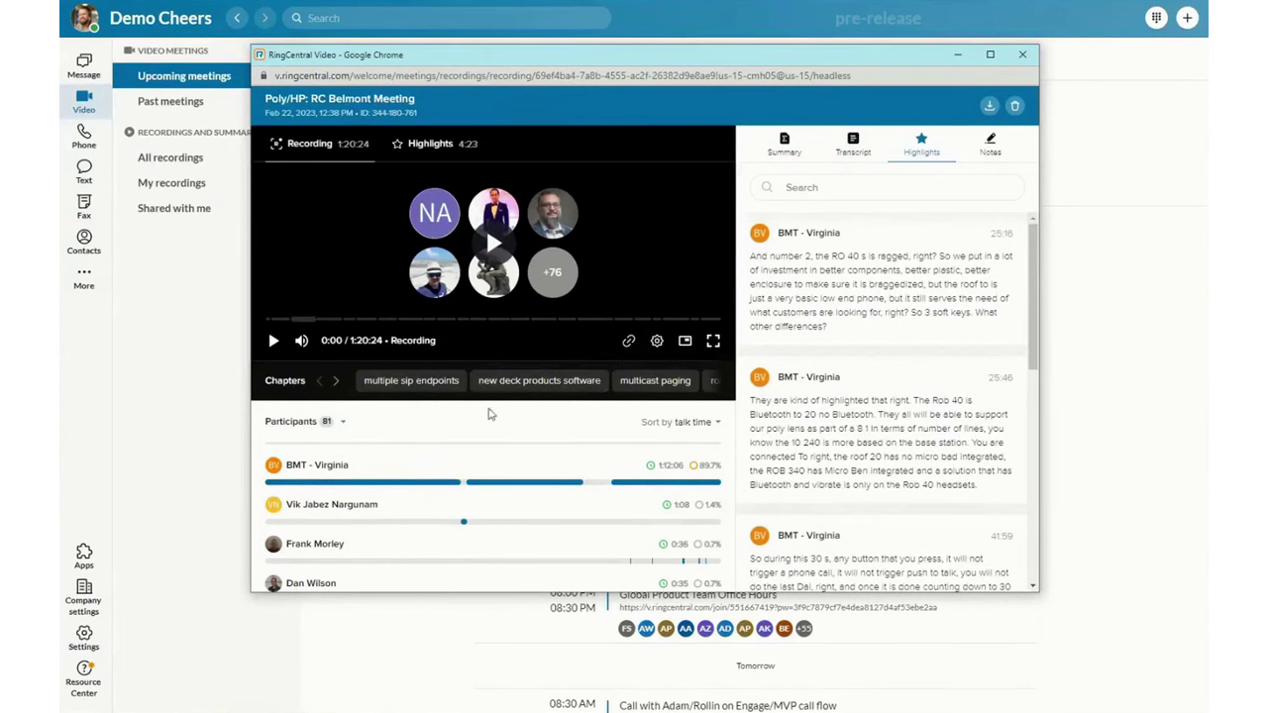
key(alt+F4)
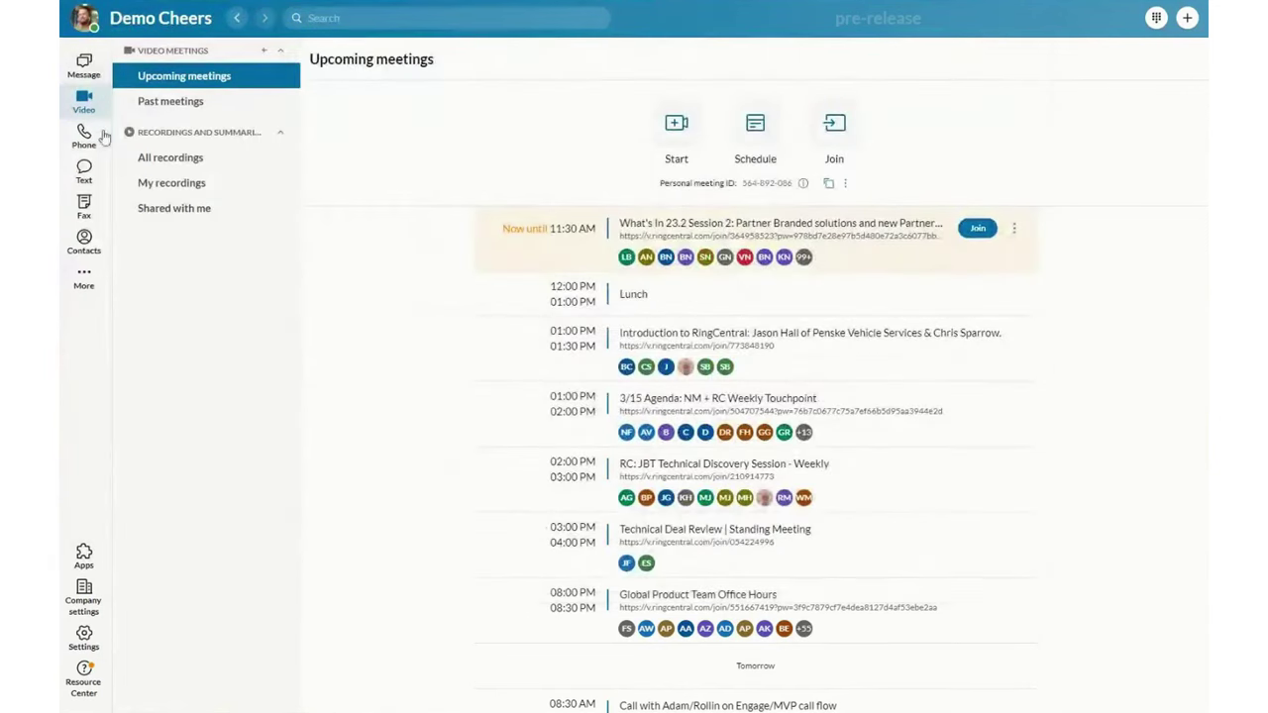
Review the phone area's recent calls, voicemails and call recordings.
mouse_move(89, 136)
click(143, 121)
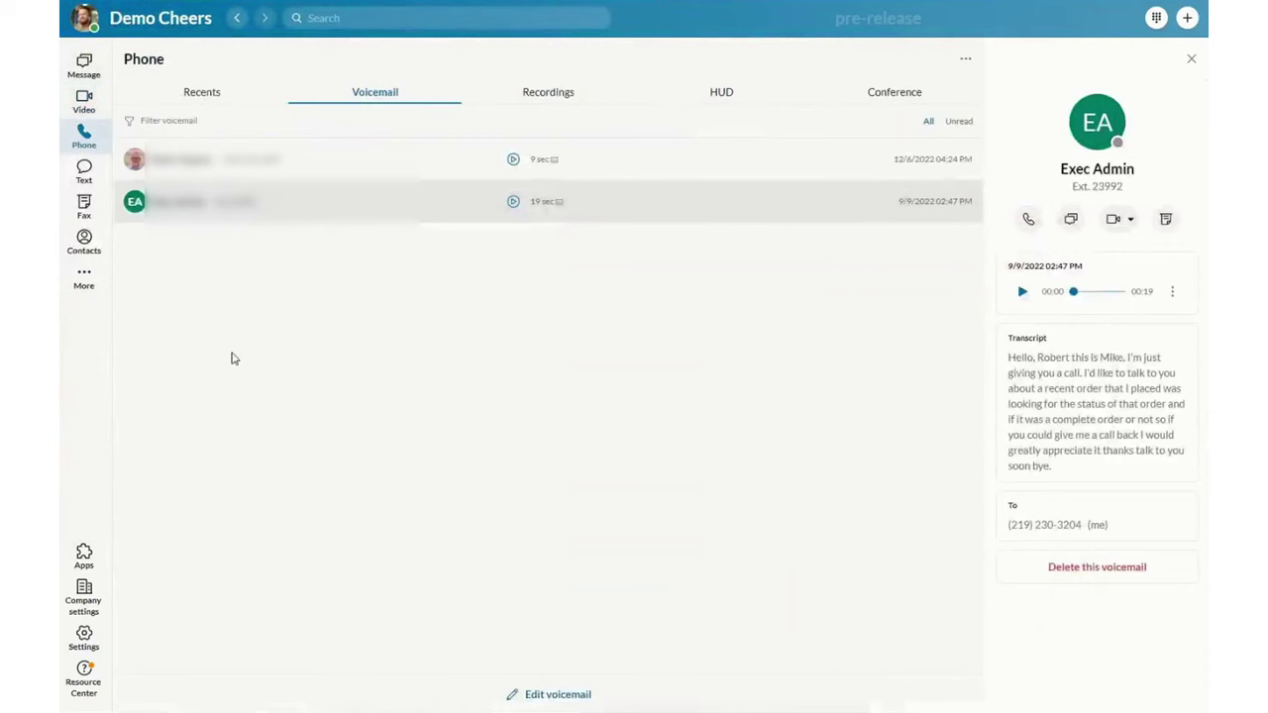
click(218, 93)
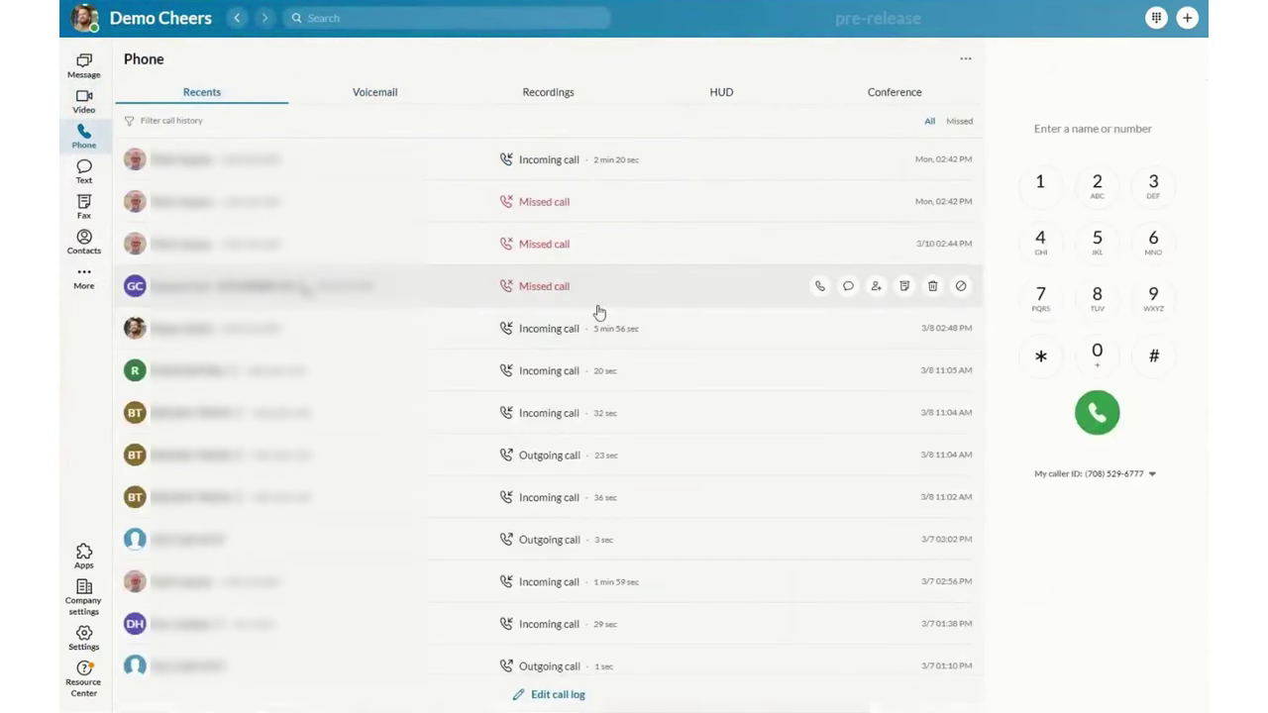
click(369, 95)
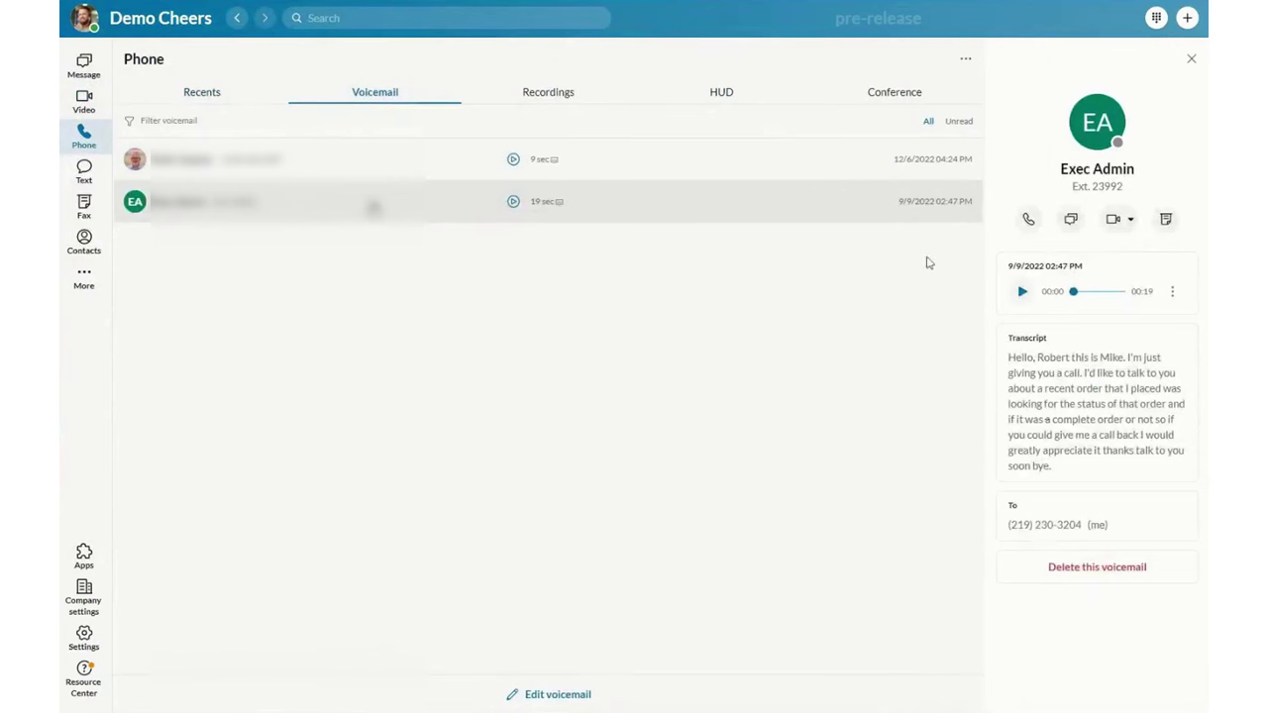
click(550, 100)
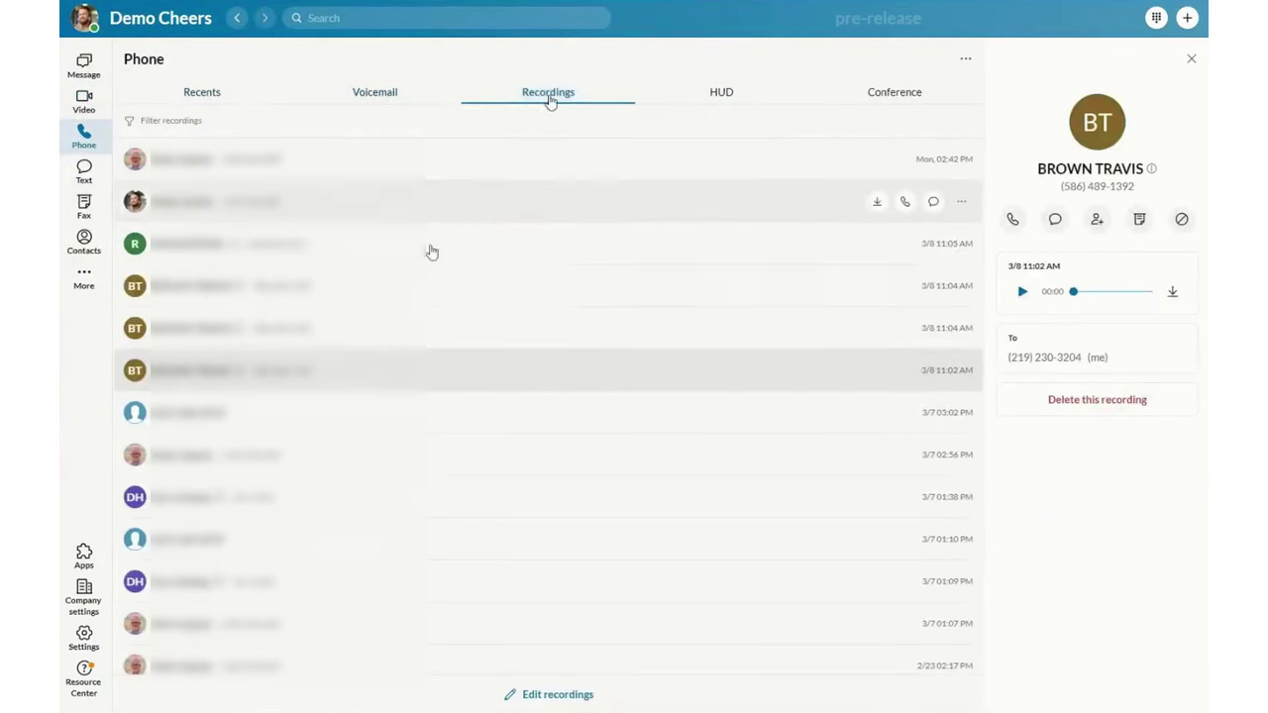
Review the HUD extensions with the park locations expanded and return to the recent calls.
click(723, 94)
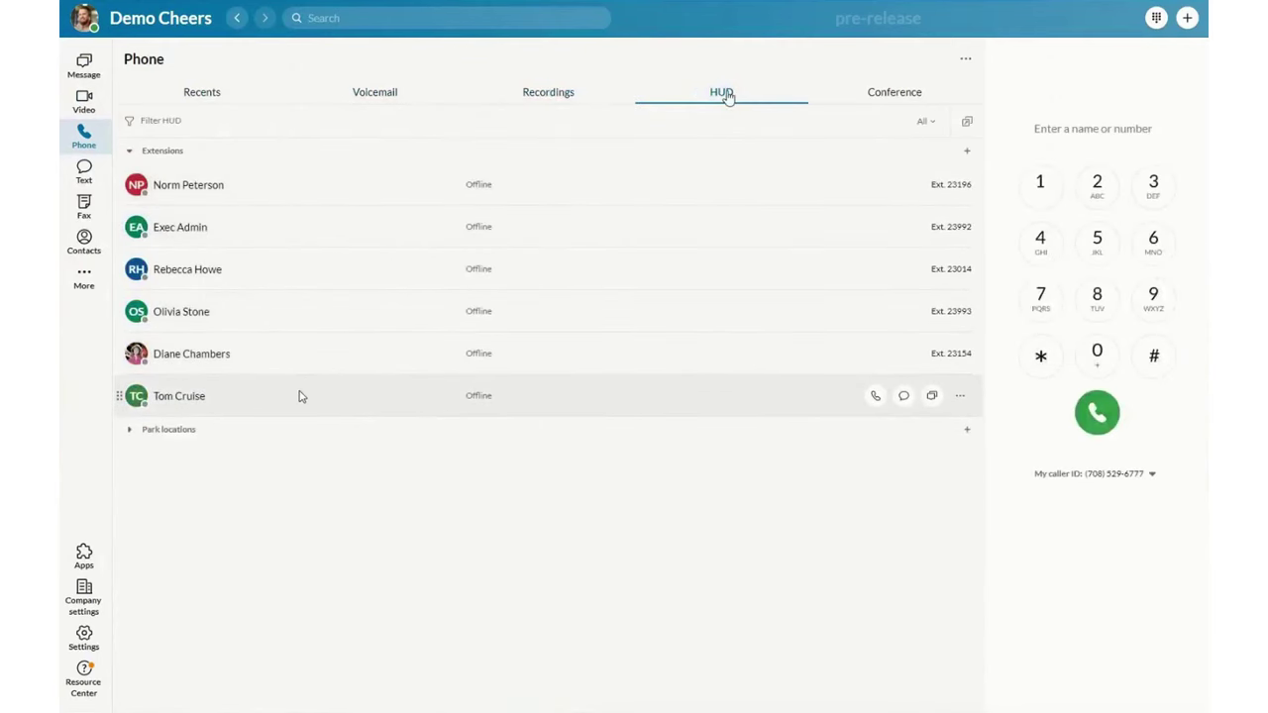
click(187, 433)
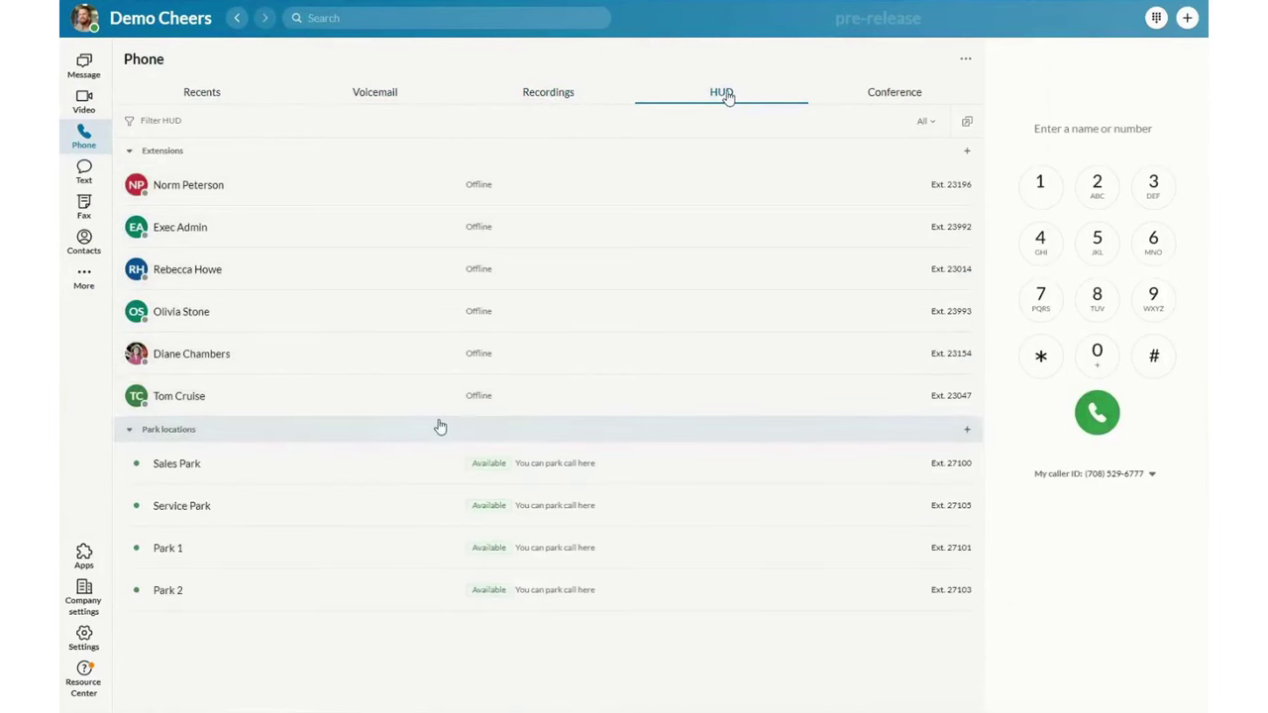
click(204, 92)
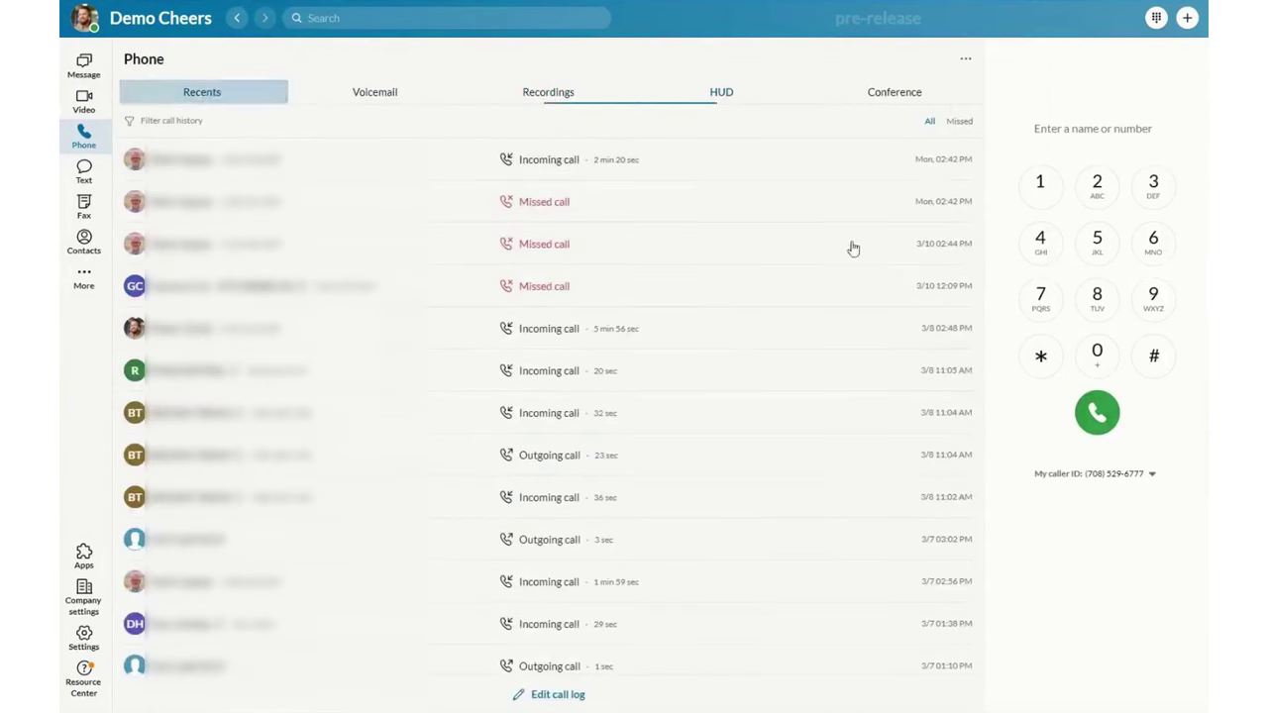
Check the extra options for the incoming call, dismiss them and answer the call.
drag(1205, 710, 1180, 701)
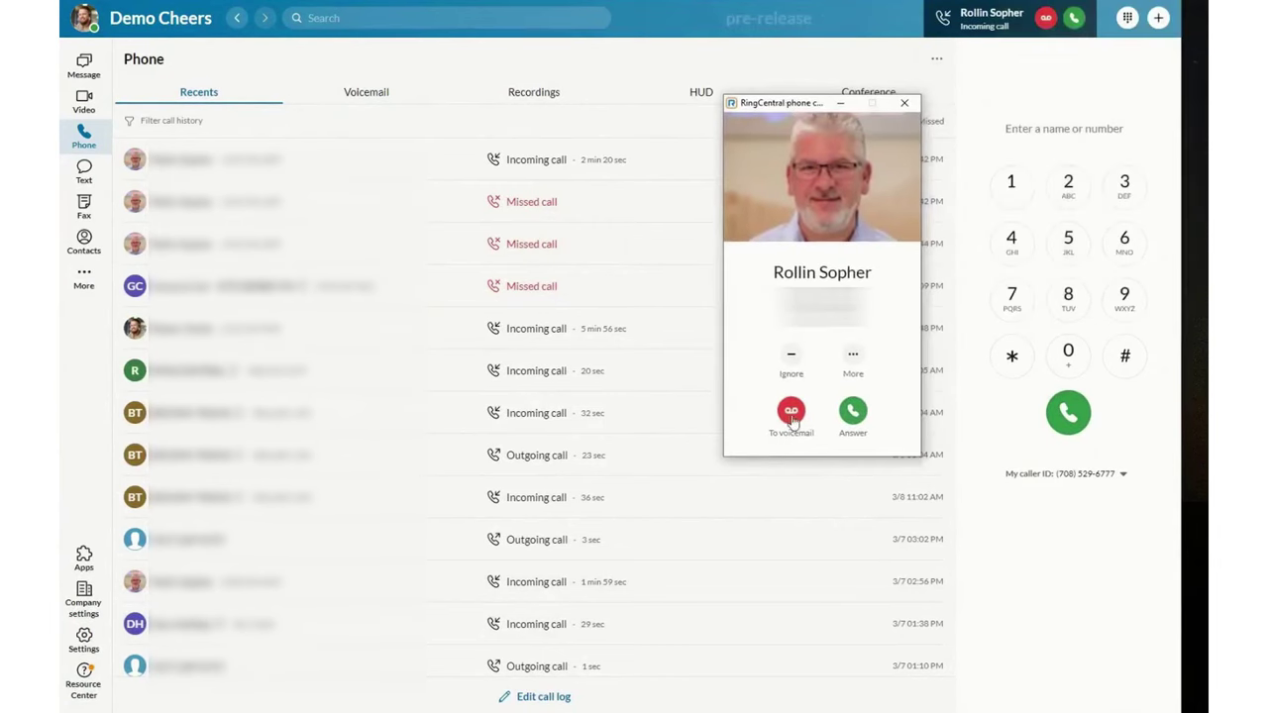
click(853, 358)
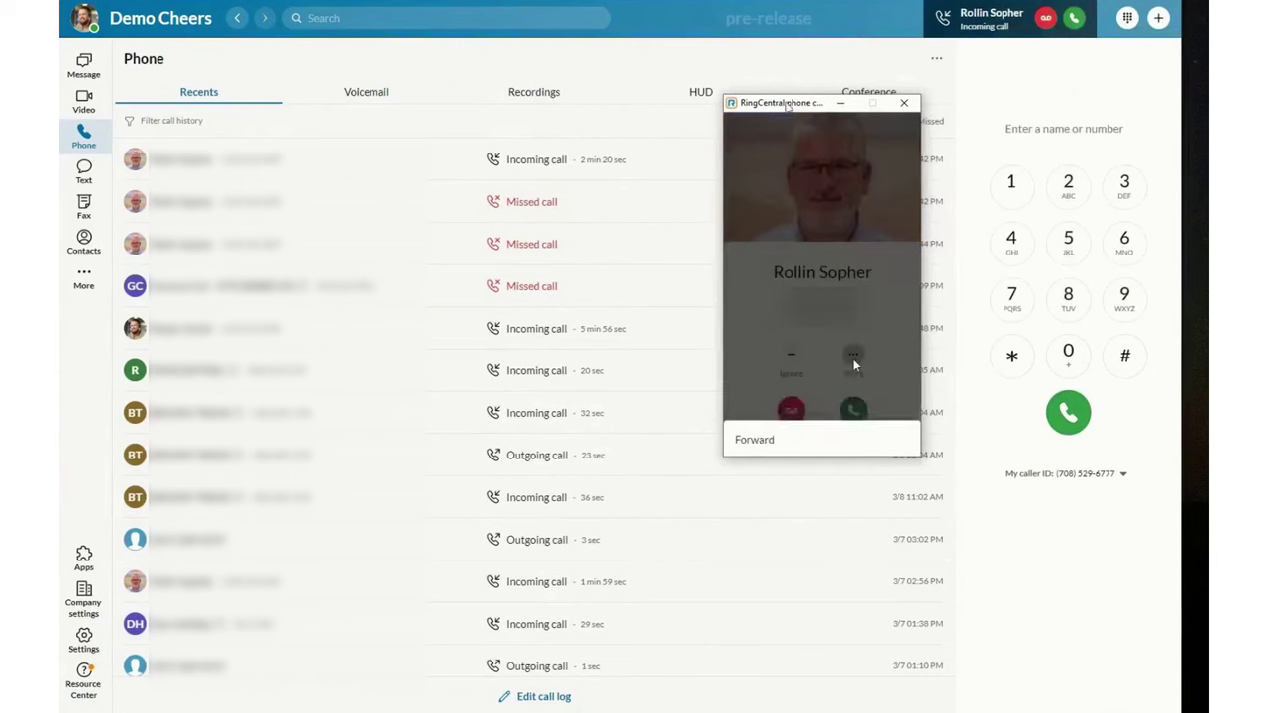
click(780, 388)
click(849, 417)
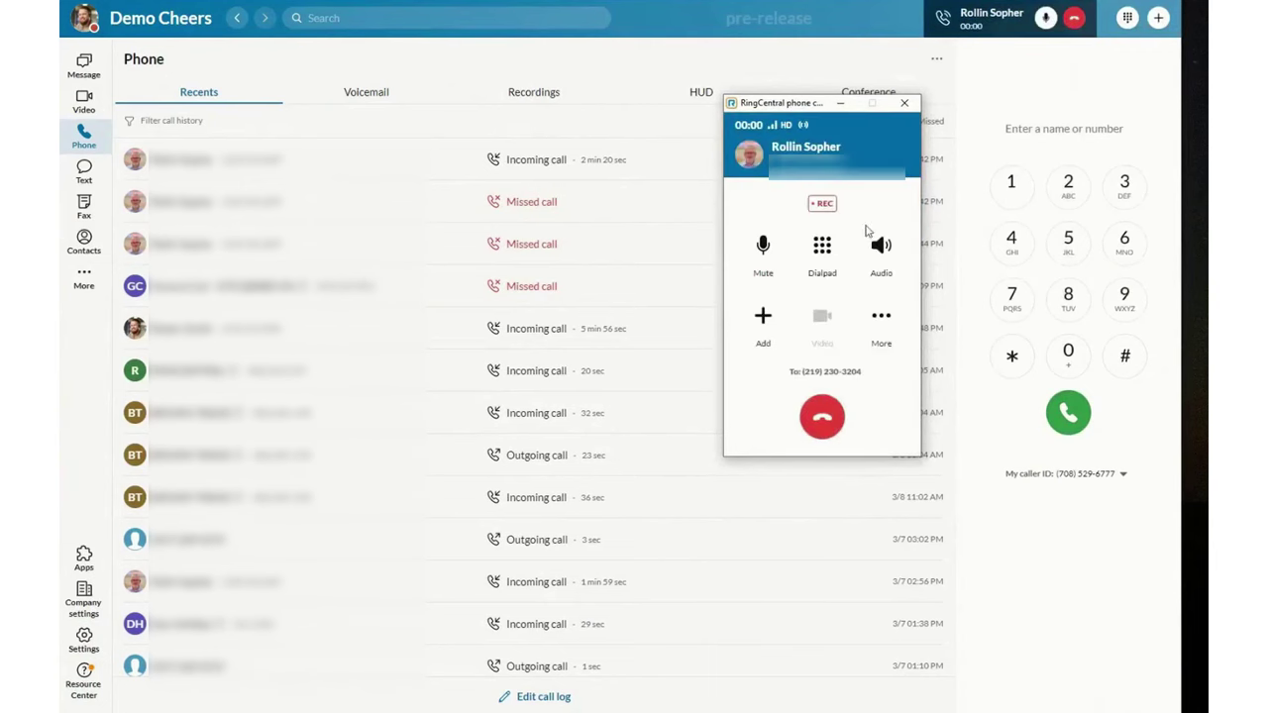
View the additional in-call options, close them and hang up the call.
click(882, 317)
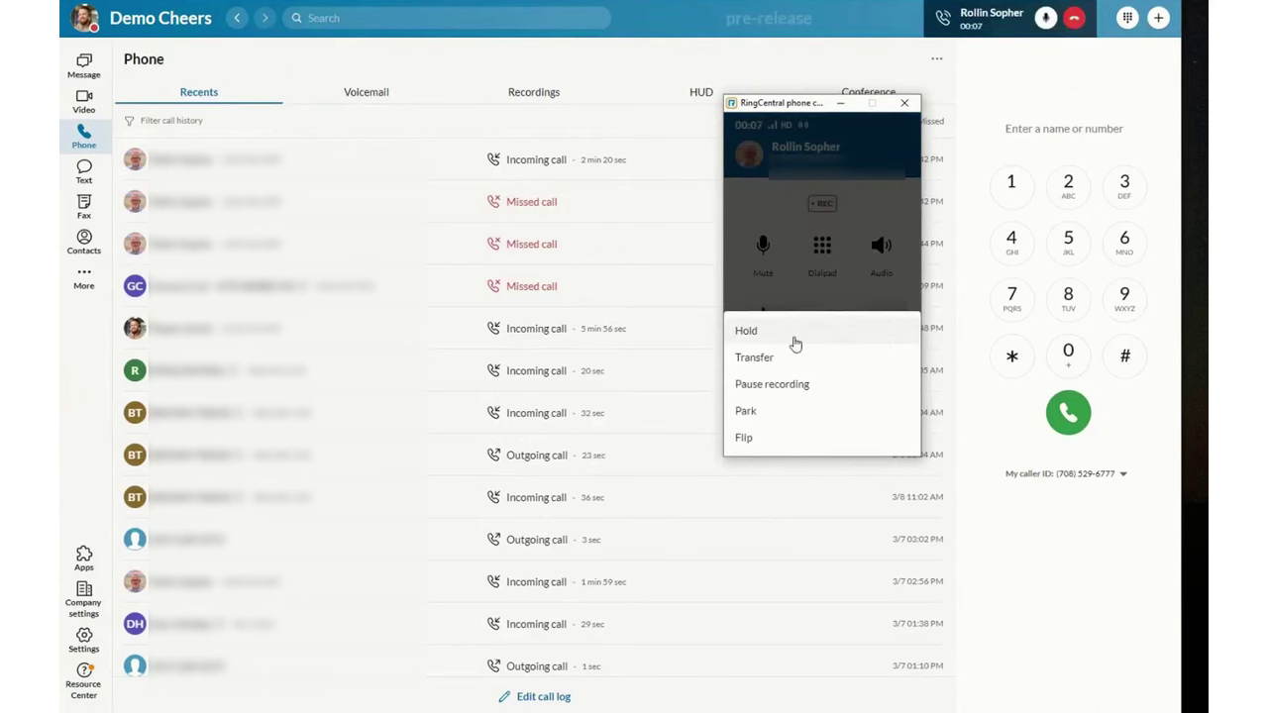
click(769, 218)
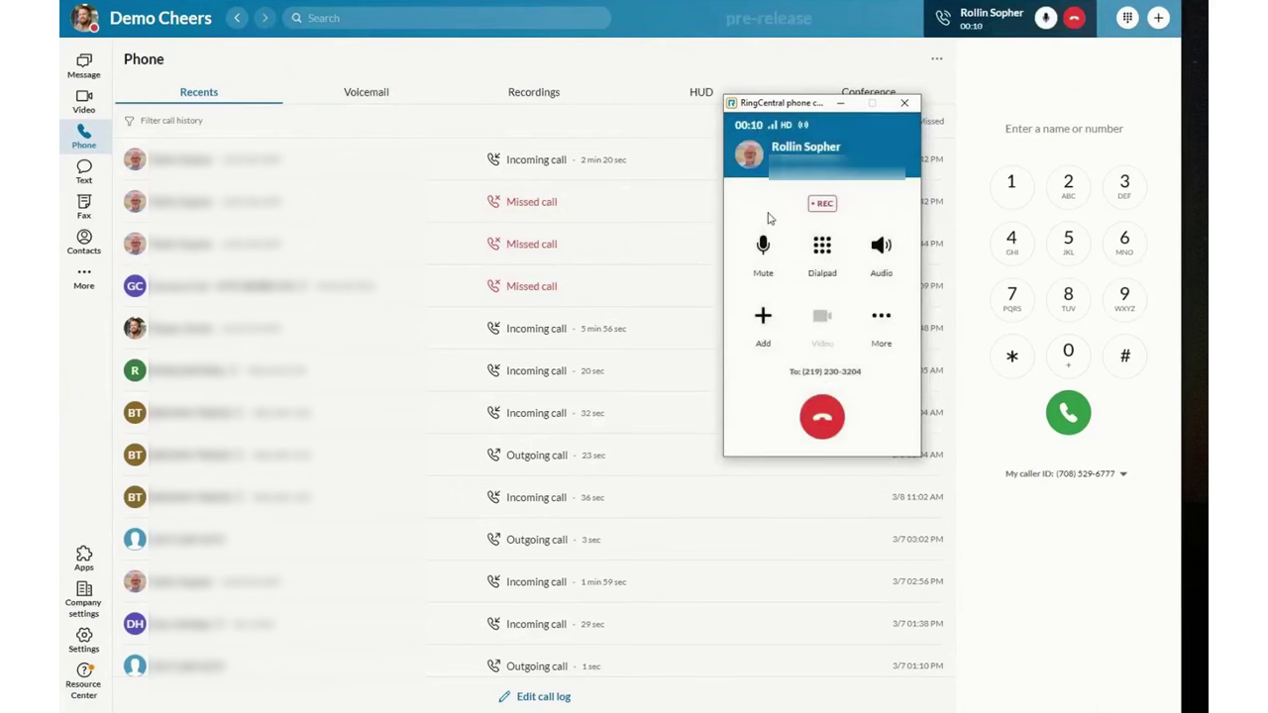
click(822, 418)
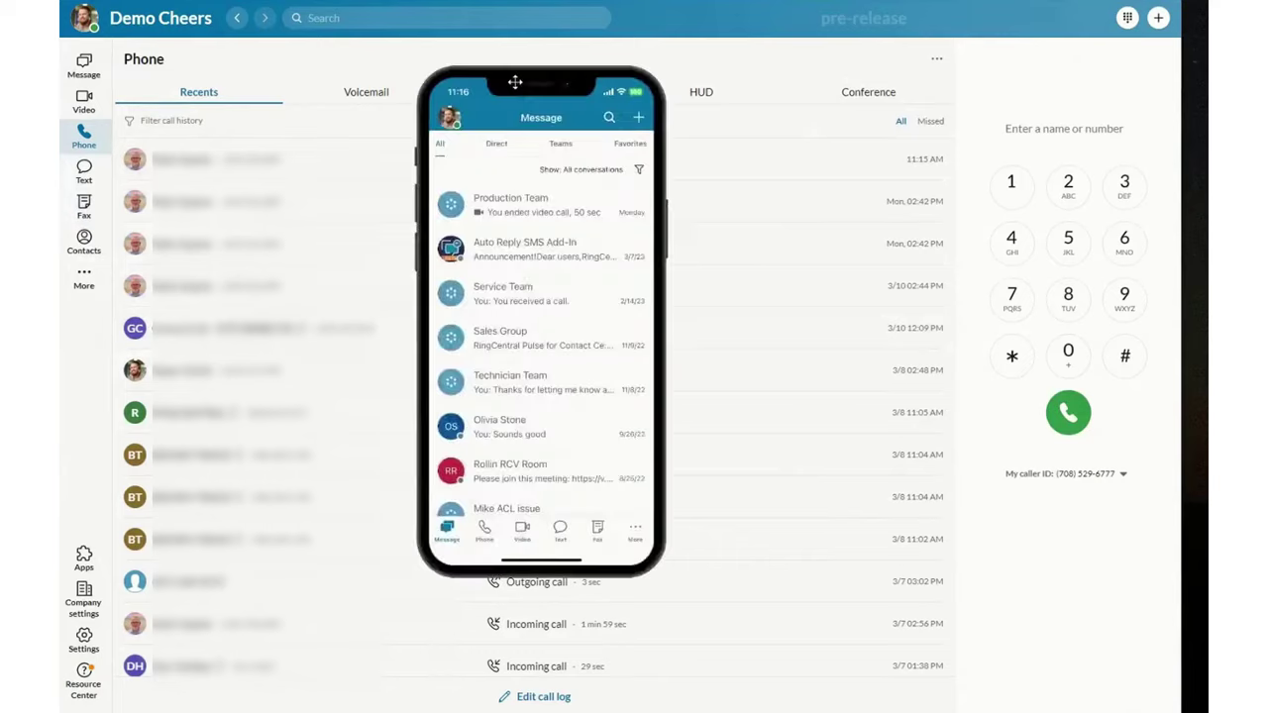
Reposition the mirrored mobile phone window with its message list over the call history.
drag(530, 91, 445, 134)
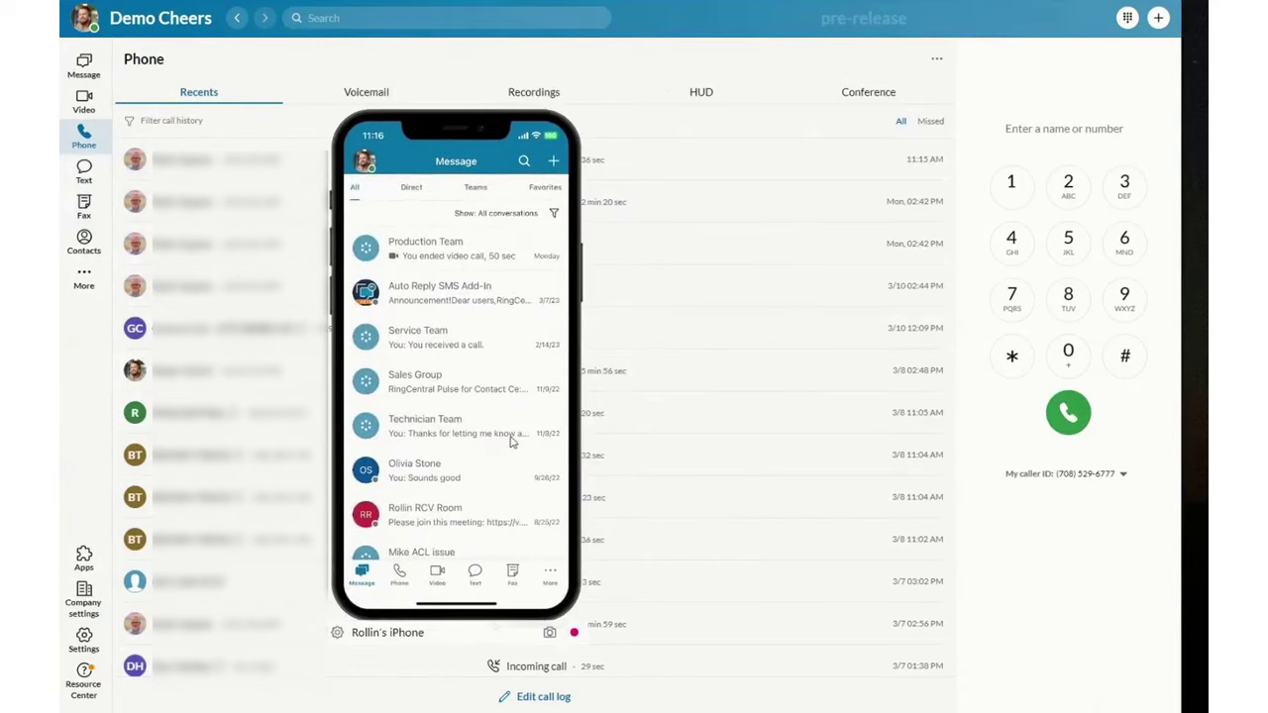
mouse_move(753, 169)
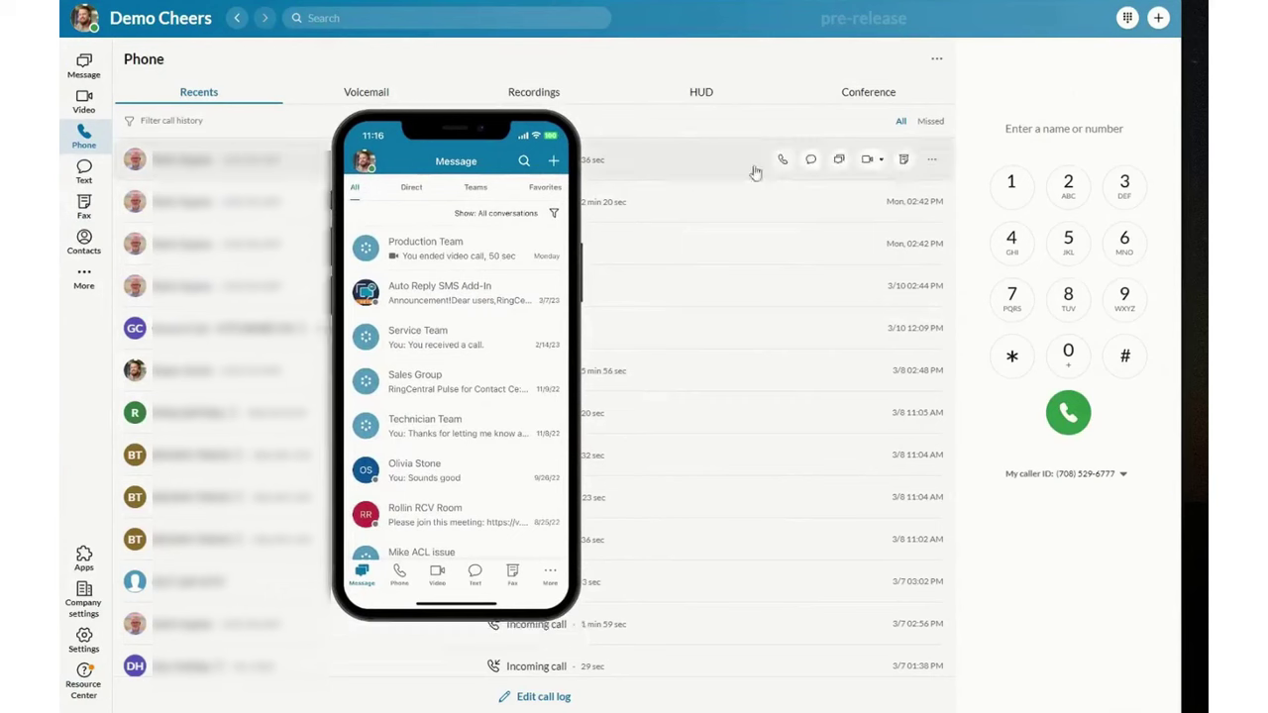
mouse_move(727, 218)
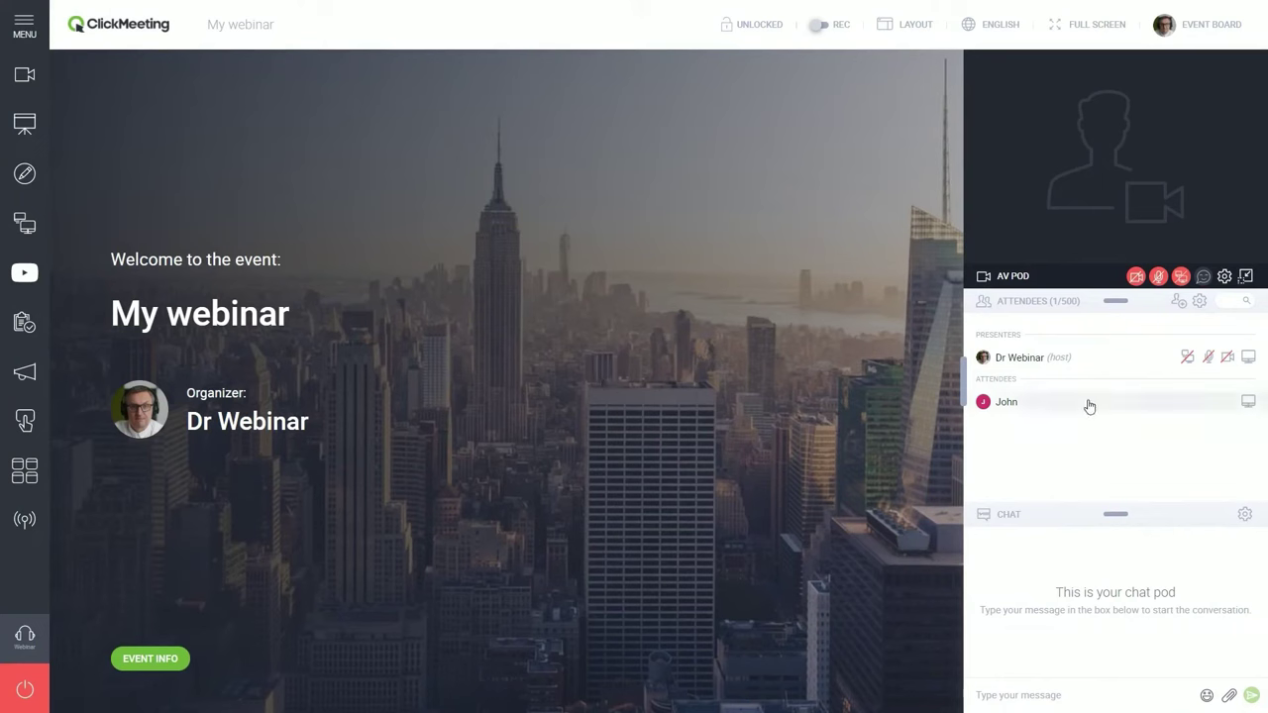
In the ClickMeeting webinar room, open the attendee's details, promote them to presenter and change them back to attendee.
click(1089, 404)
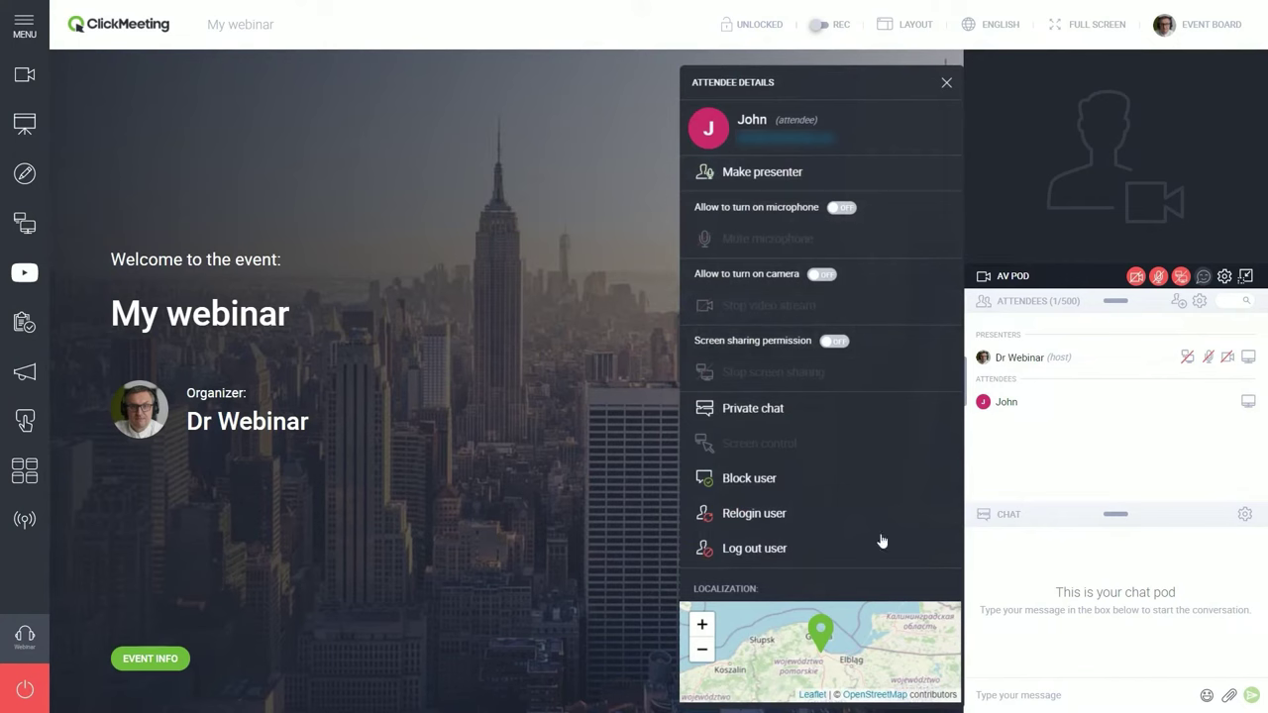
click(840, 174)
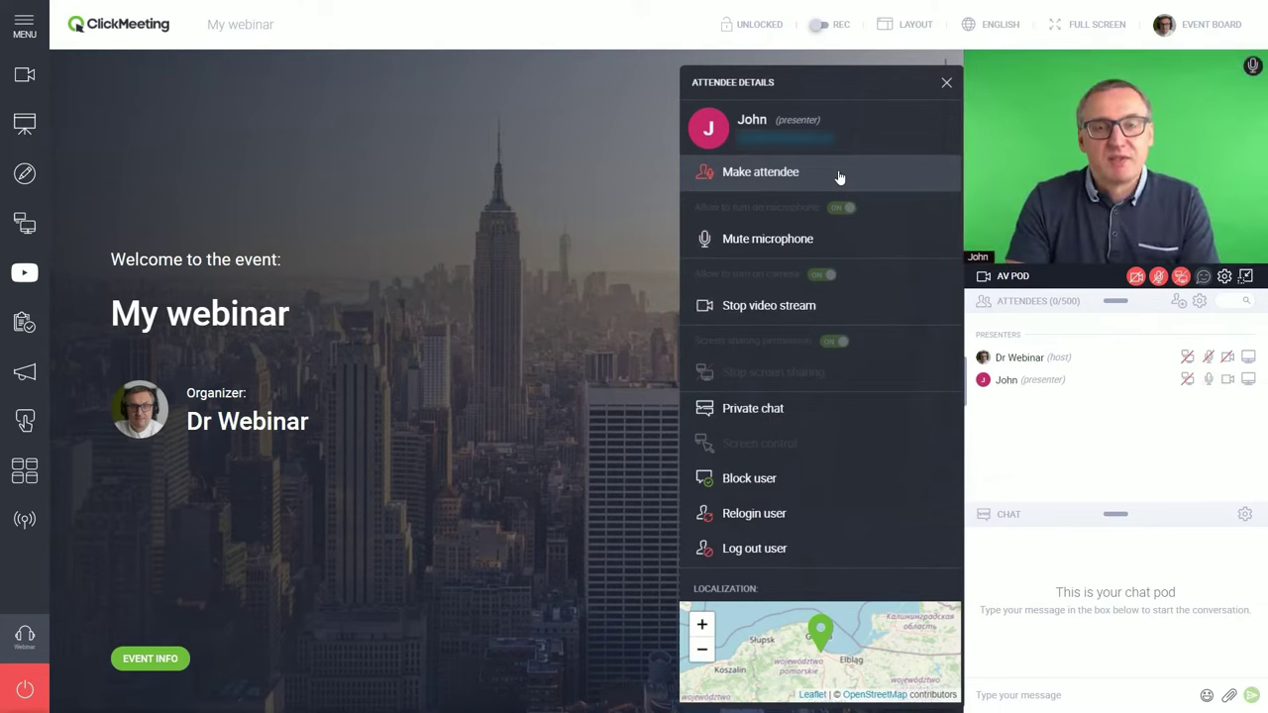
click(839, 176)
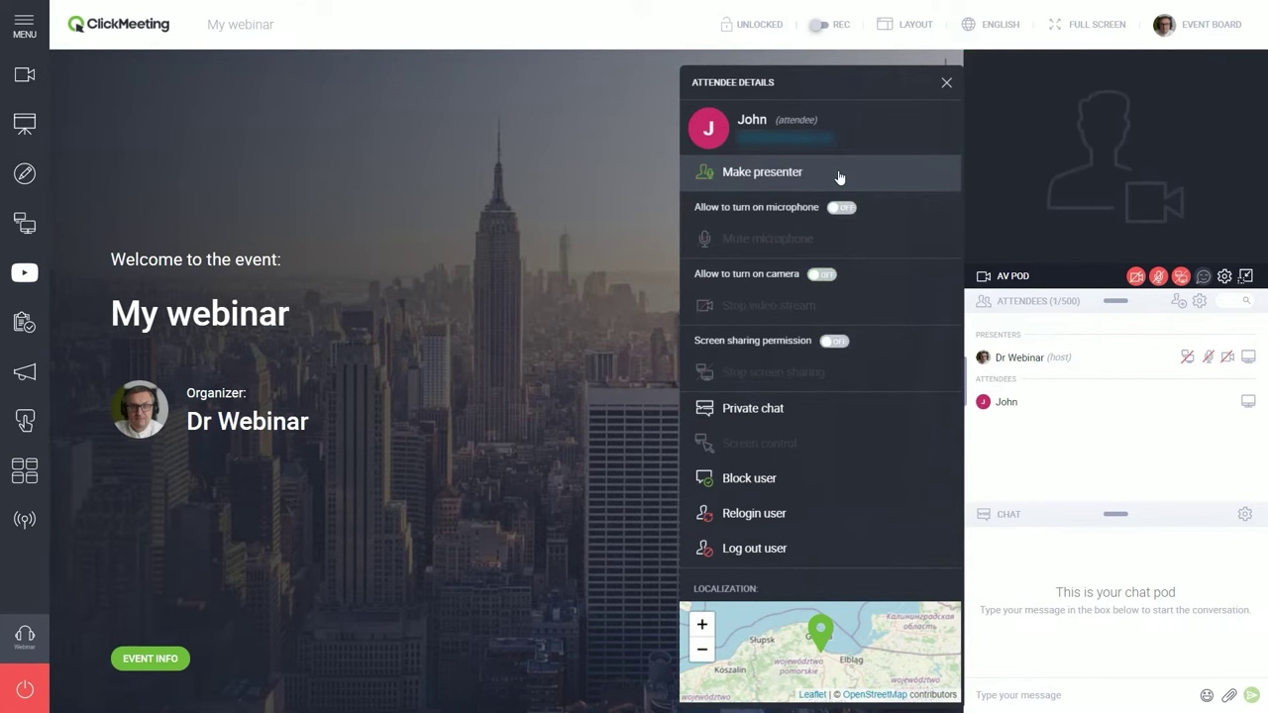
Allow the attendee to turn on their microphone and revoke the permission through their video tile's options.
click(849, 209)
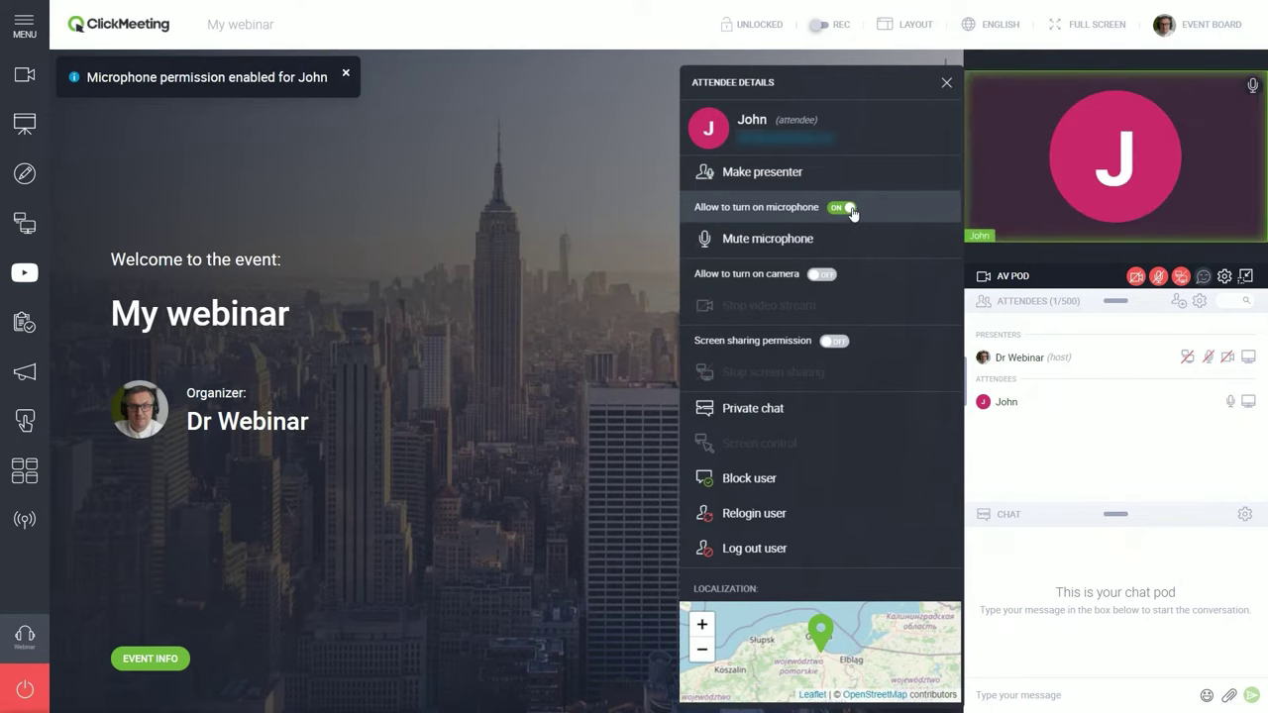
click(593, 236)
click(1228, 87)
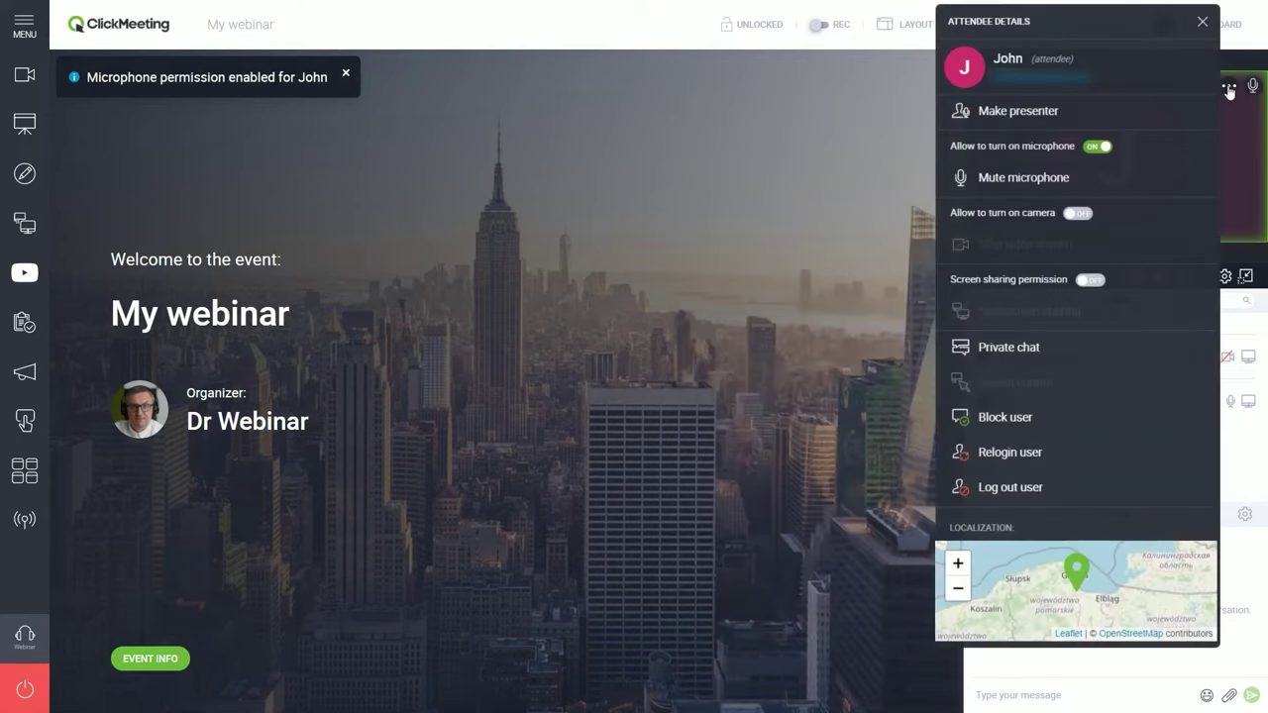
click(1097, 146)
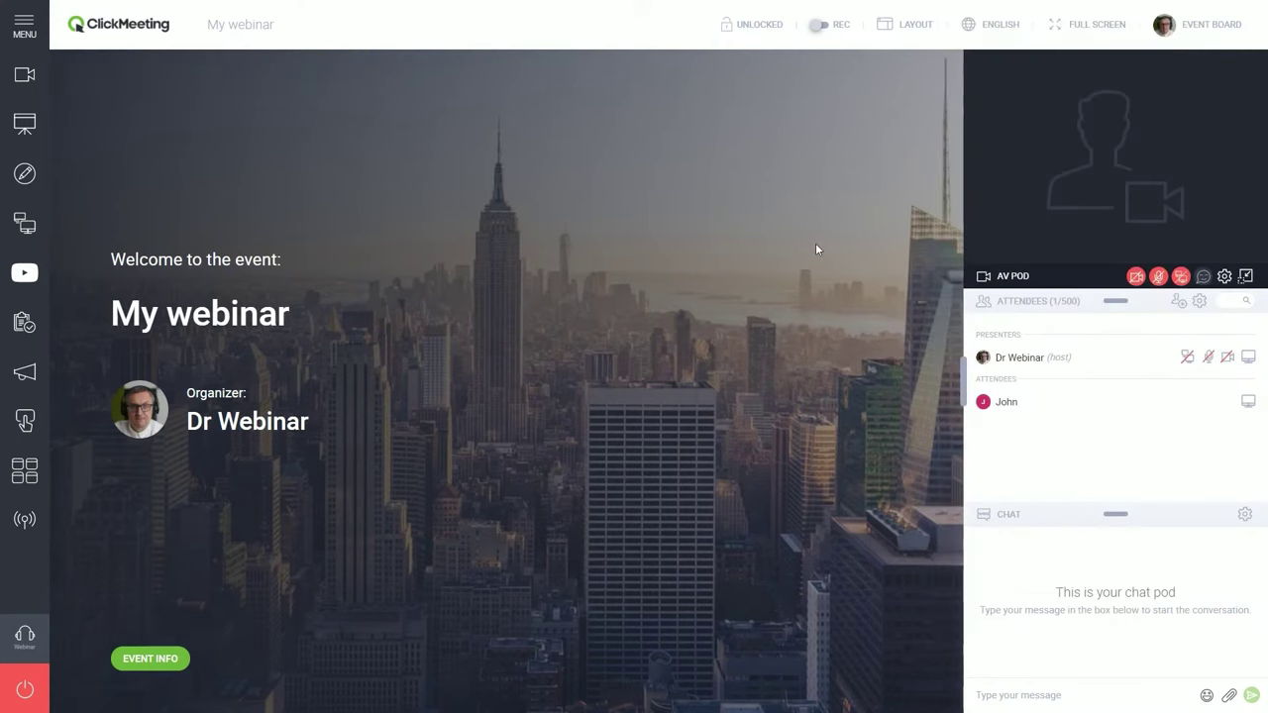
Reopen the attendee's details, try the camera and screen sharing permissions and switch both off again.
click(1005, 401)
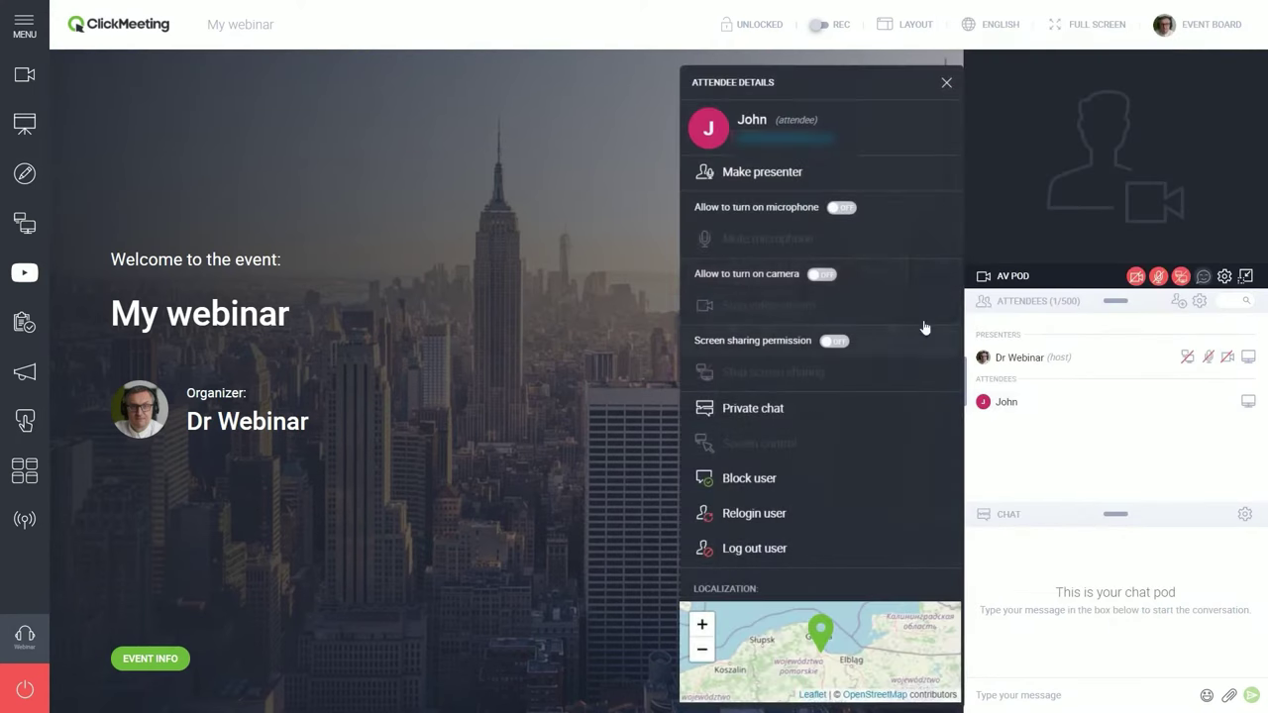
click(825, 275)
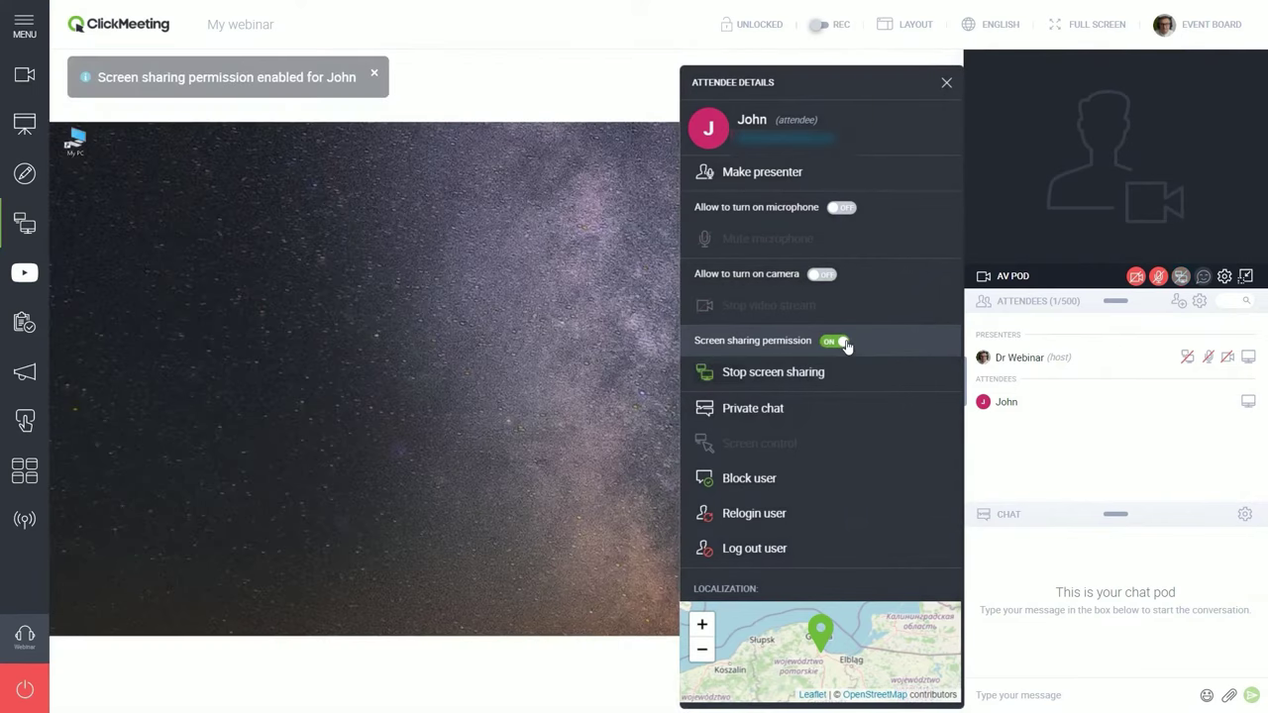
click(845, 341)
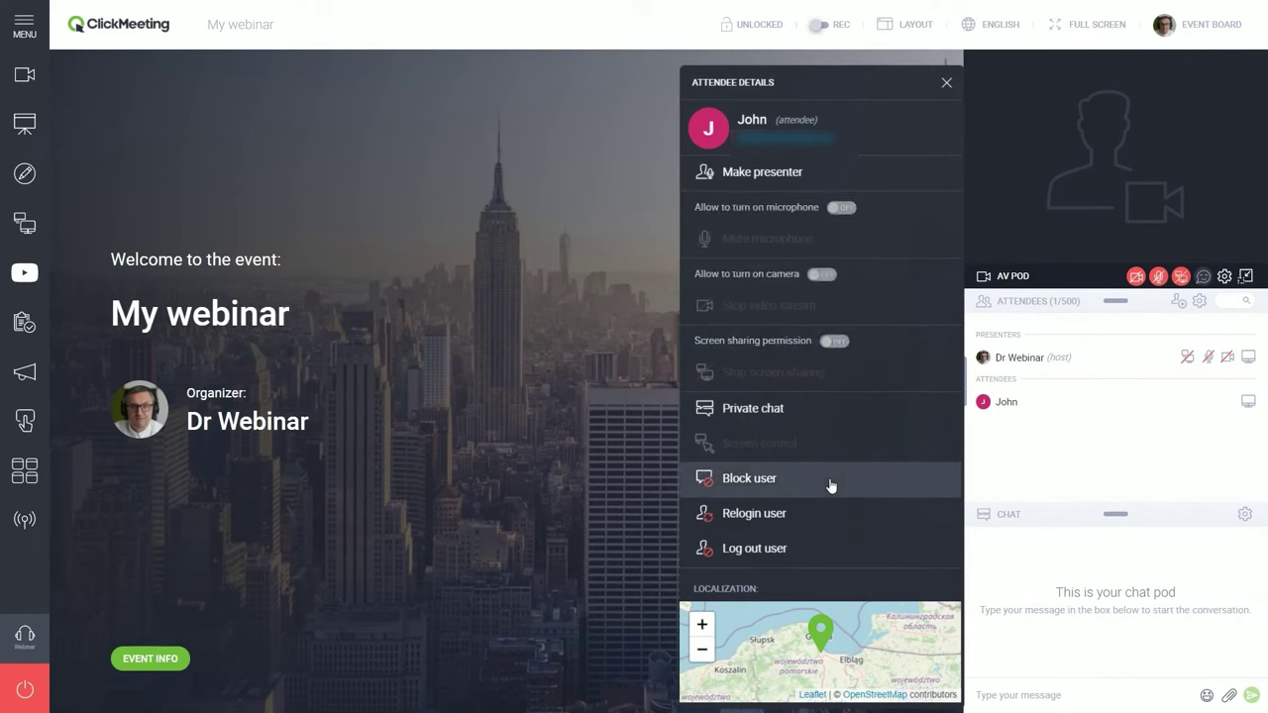
Log the attendee in again and confirm it, and check the log-out option by reopening and closing their details.
click(832, 515)
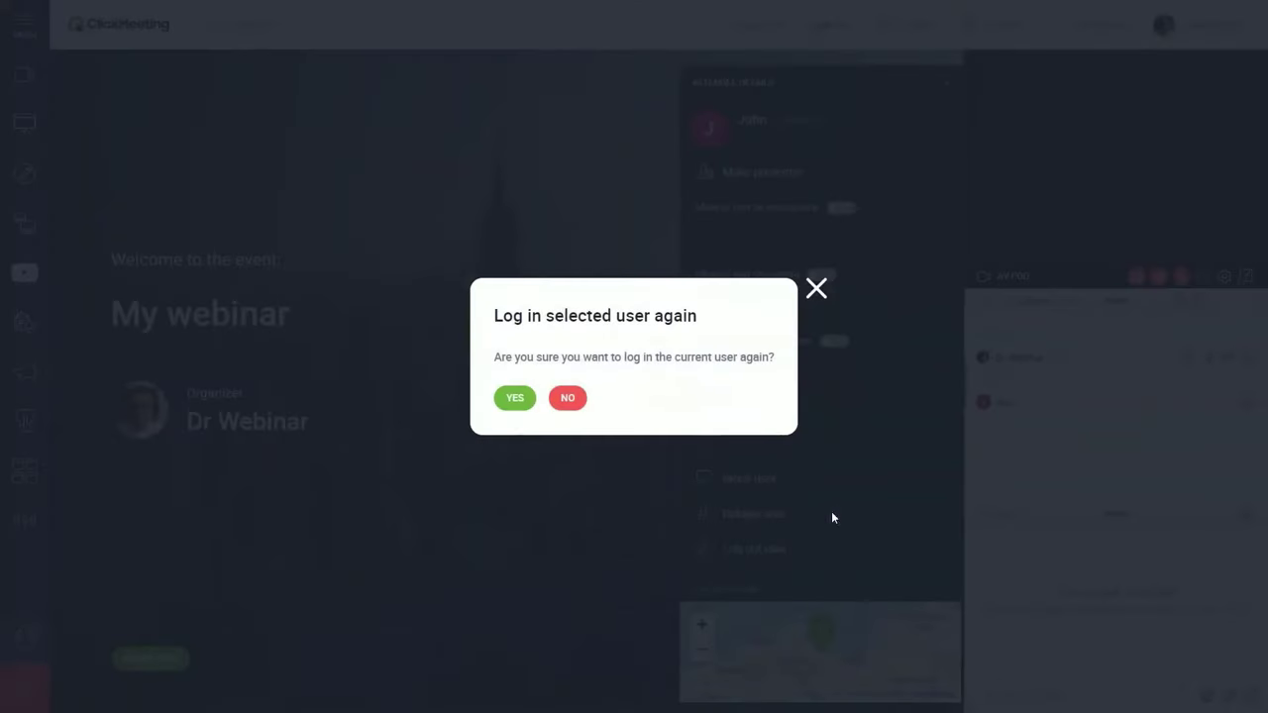
click(516, 397)
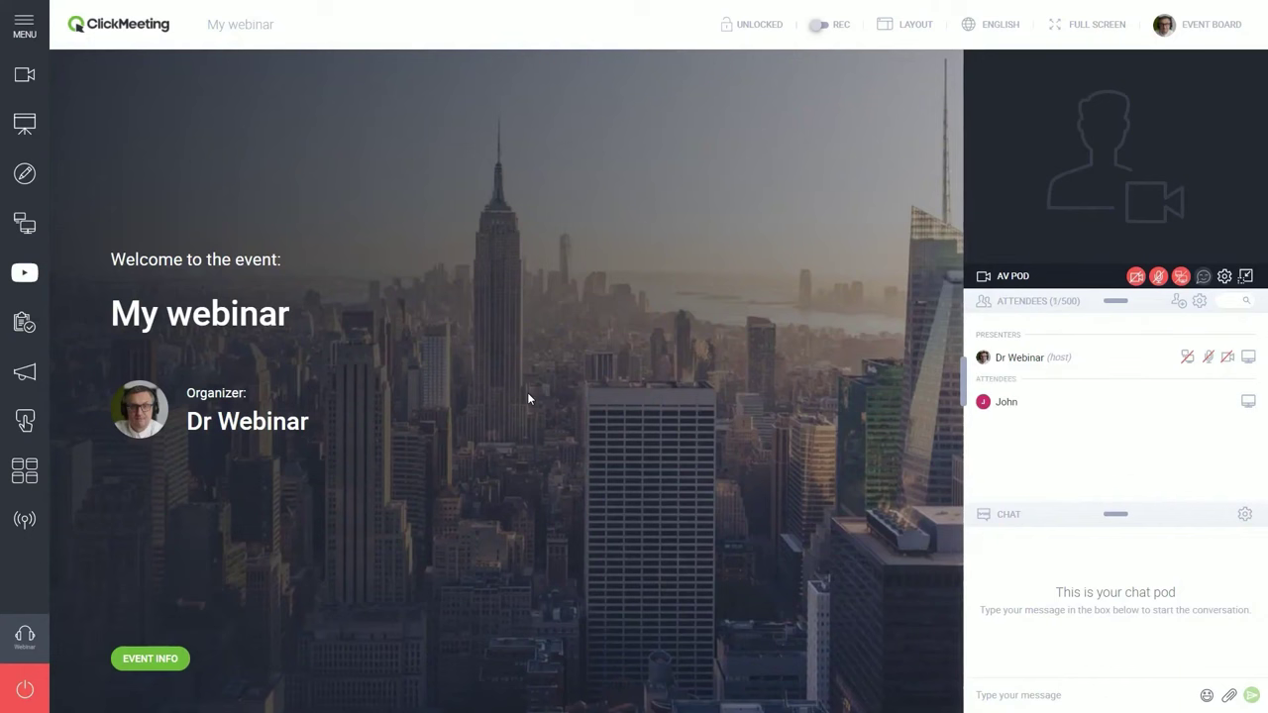
click(1050, 403)
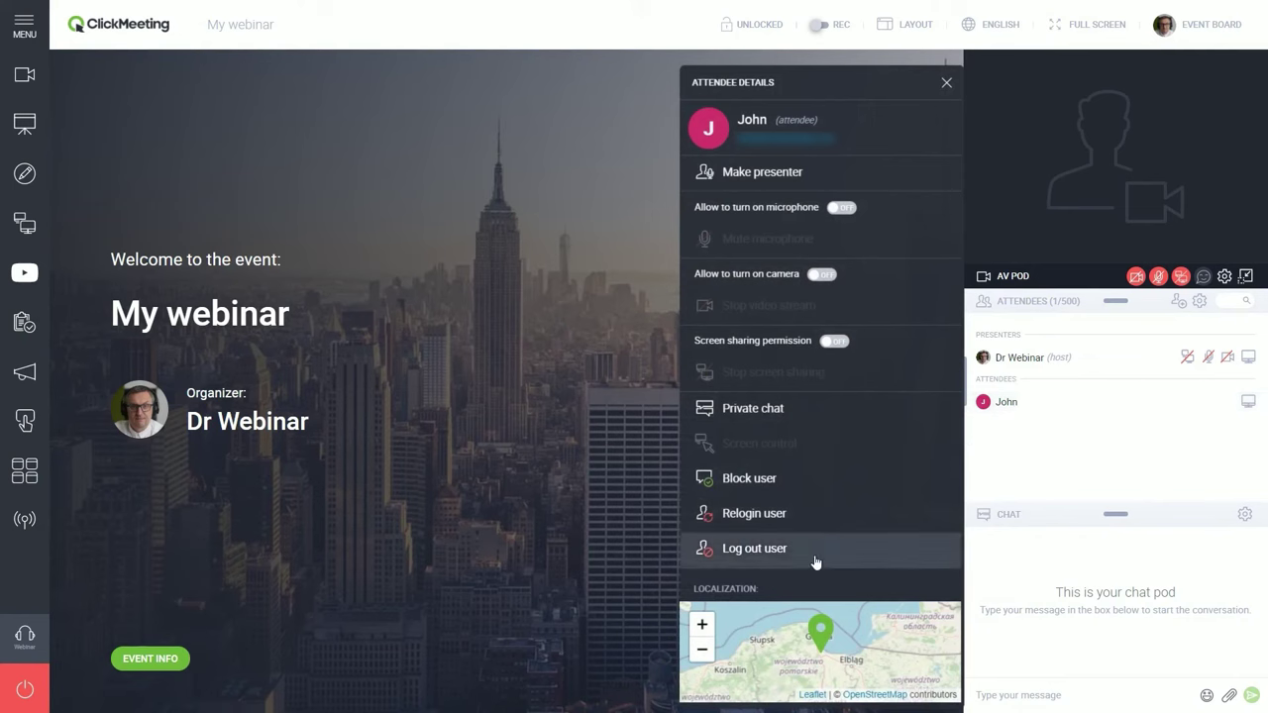
click(948, 83)
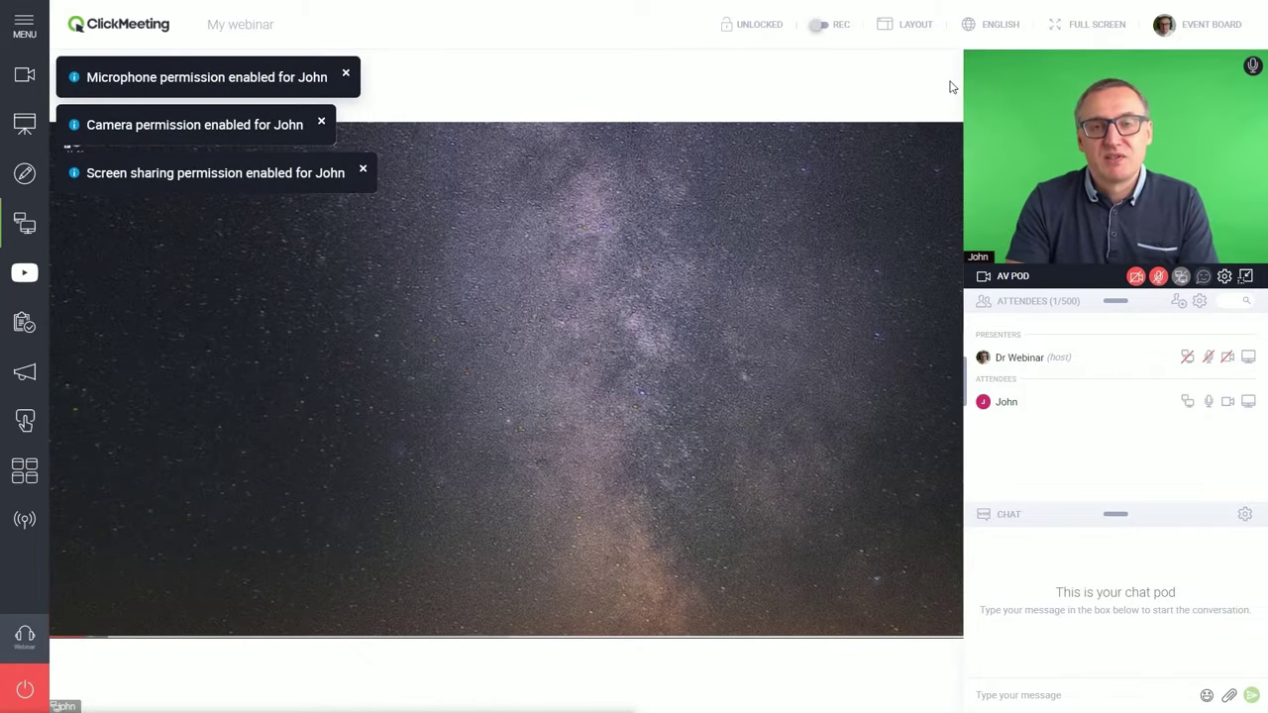
Turn off the attendee's camera, microphone and screen sharing in the attendee list, and revoke their microphone through their video tile.
click(1227, 402)
click(1209, 402)
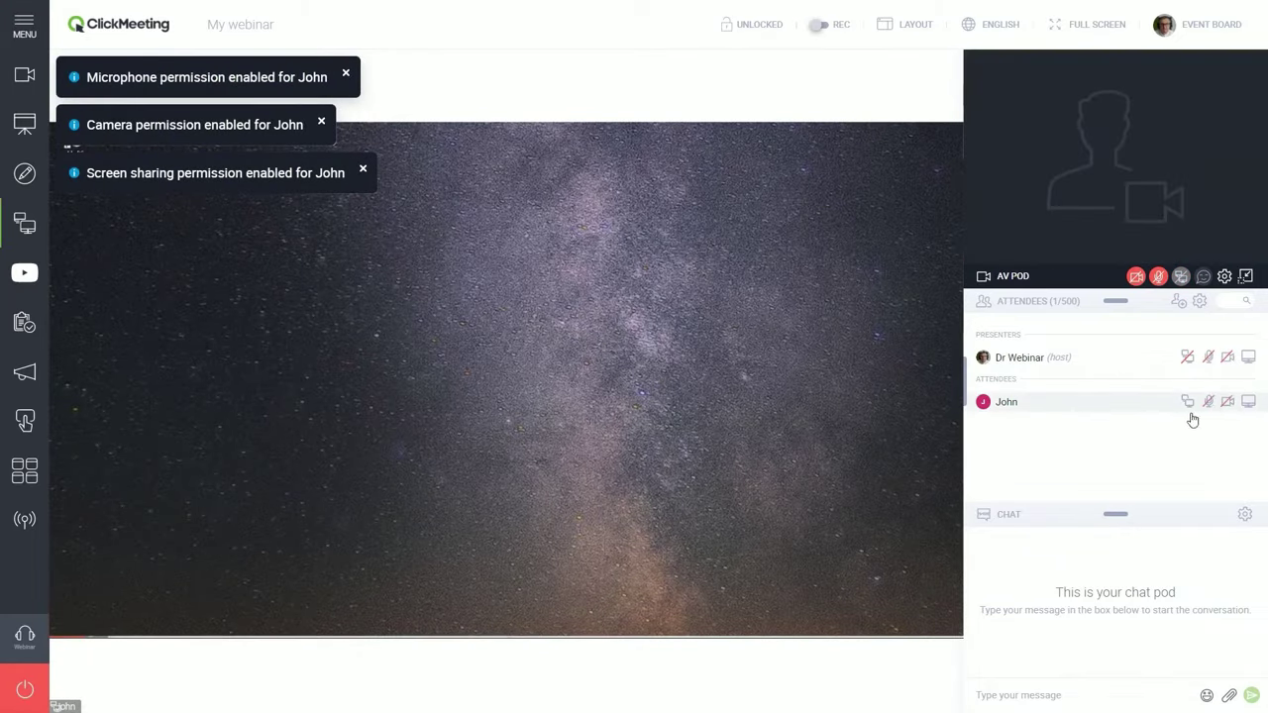
click(1187, 401)
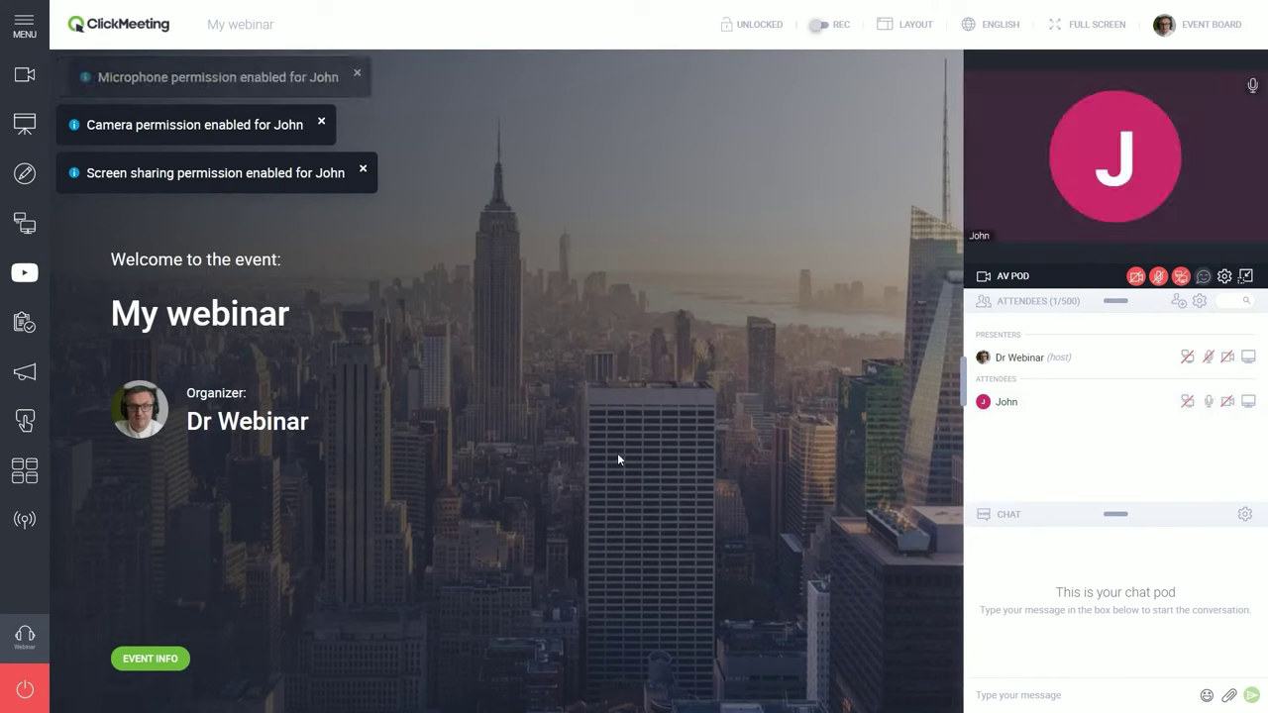
click(1254, 86)
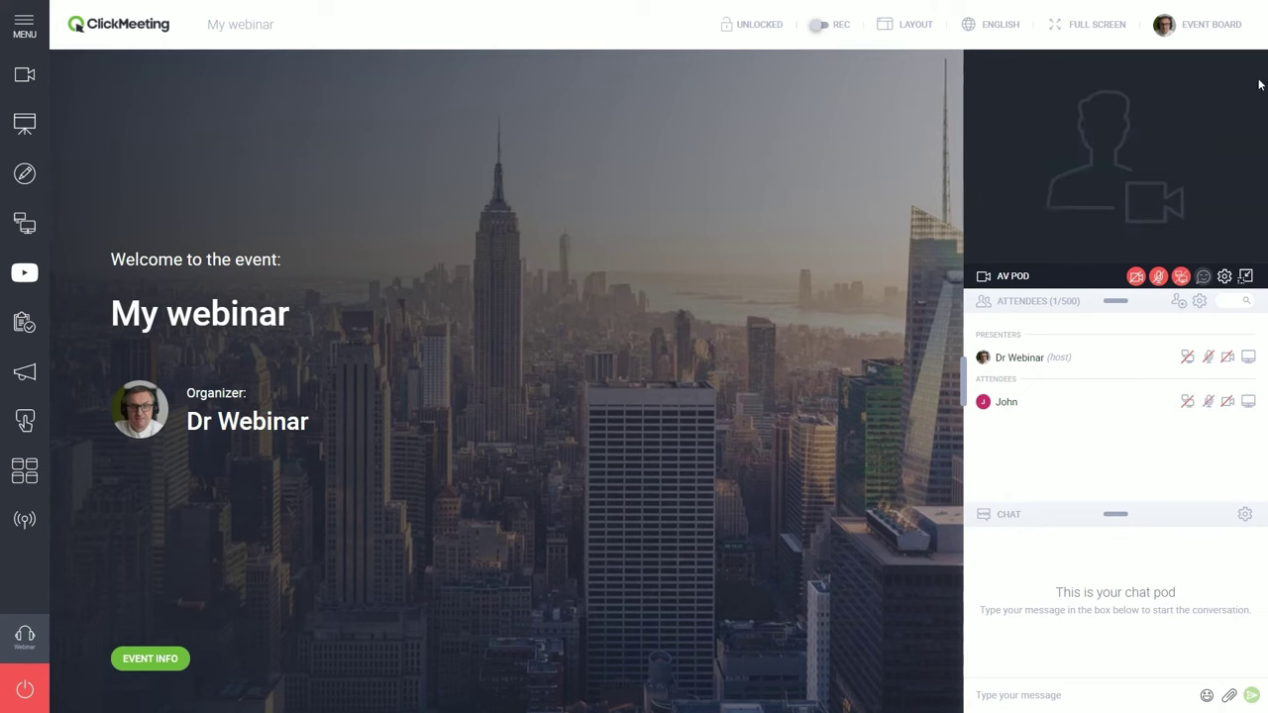
Switch the event room from webinar to meeting mode and start inviting an attendee.
click(28, 635)
click(567, 417)
click(828, 608)
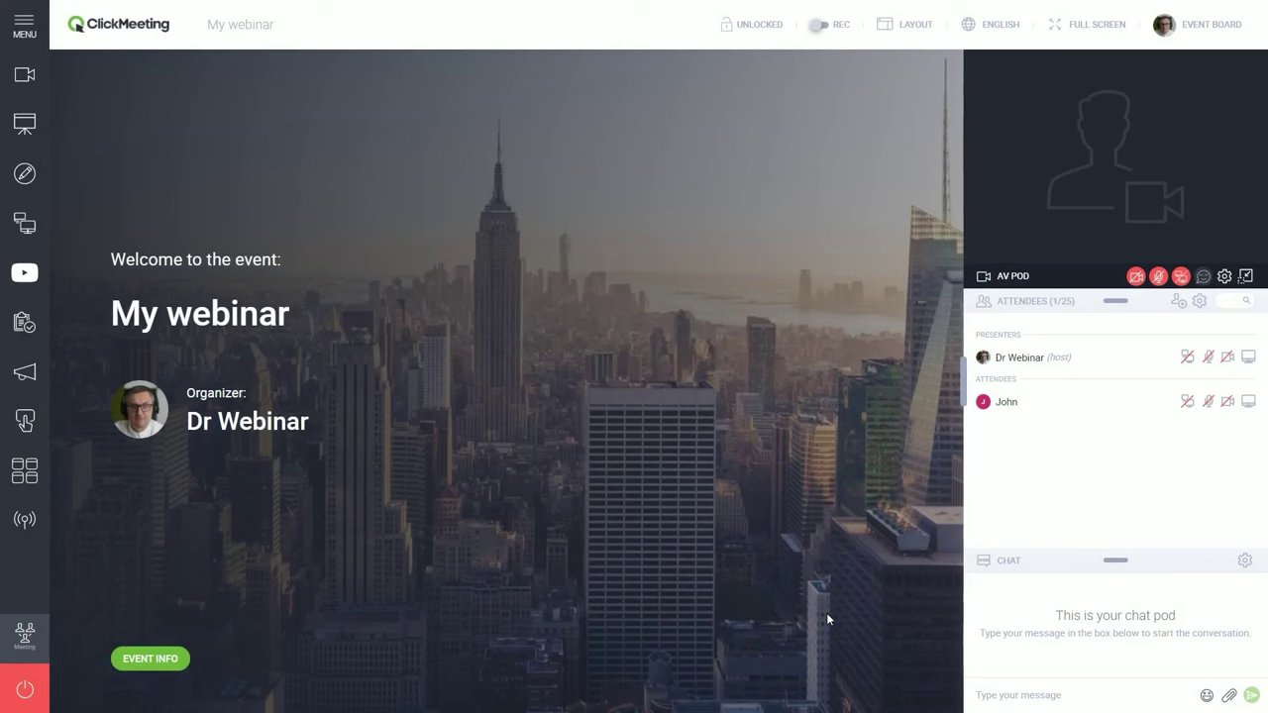
click(1178, 300)
text(A)
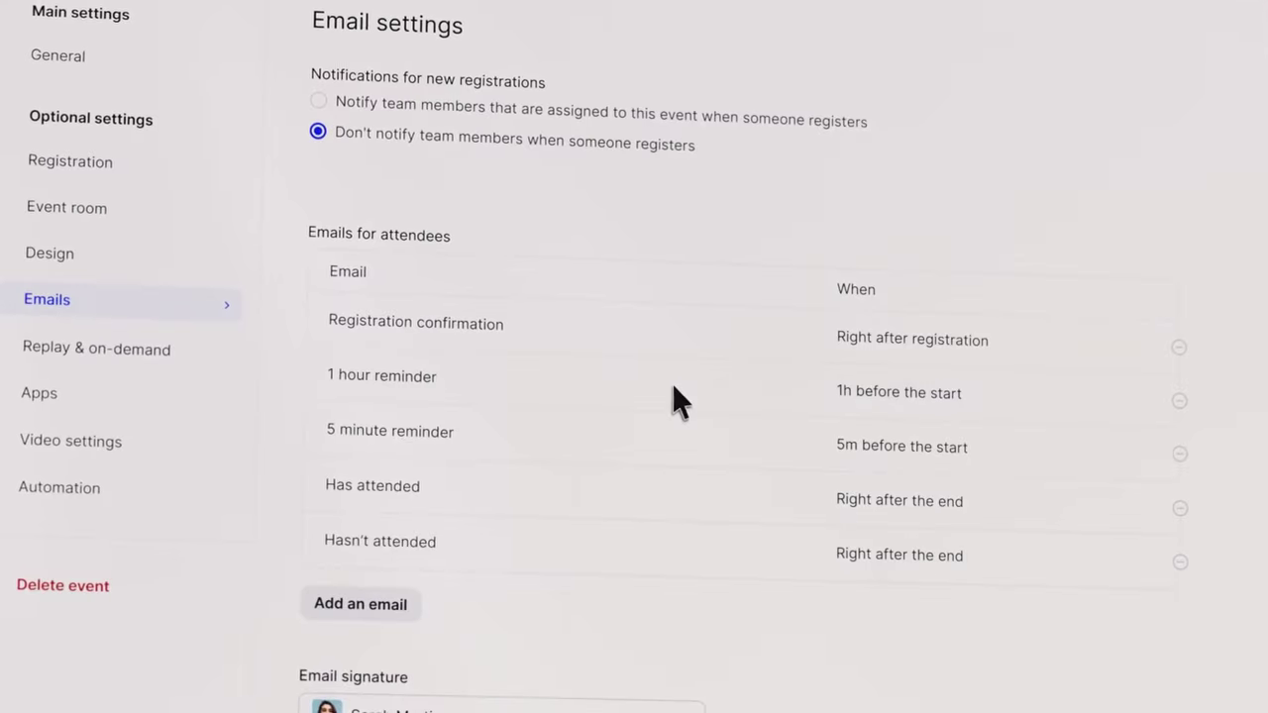
click(672, 384)
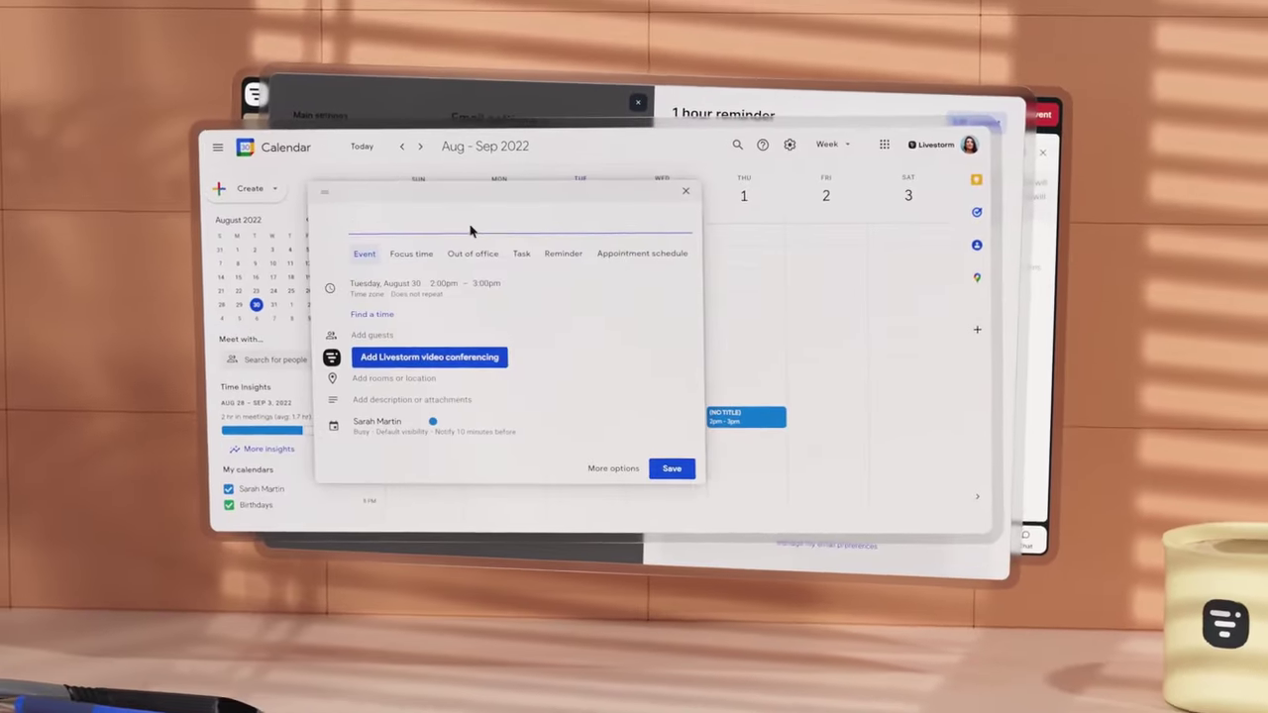
text(Weekly meeting)
click(416, 354)
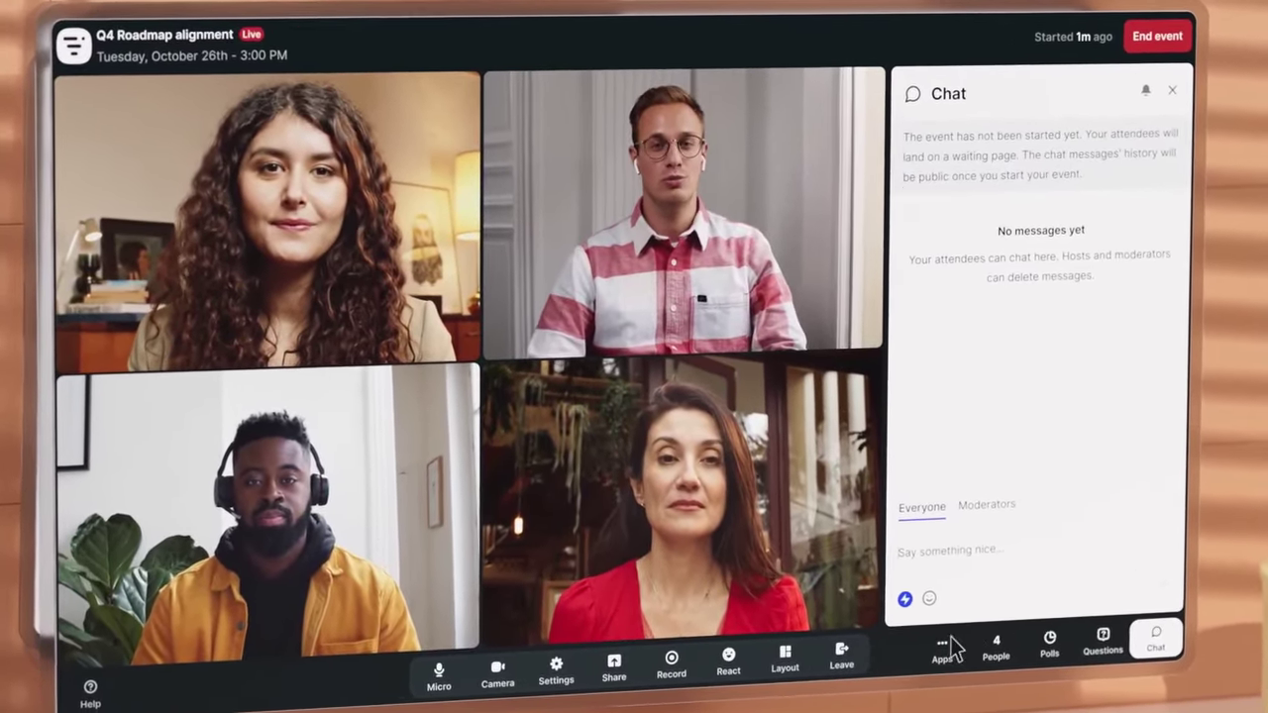
Add an image file to the Livestorm event room's Handouts, and open a registrant's details in the event's people list.
click(943, 648)
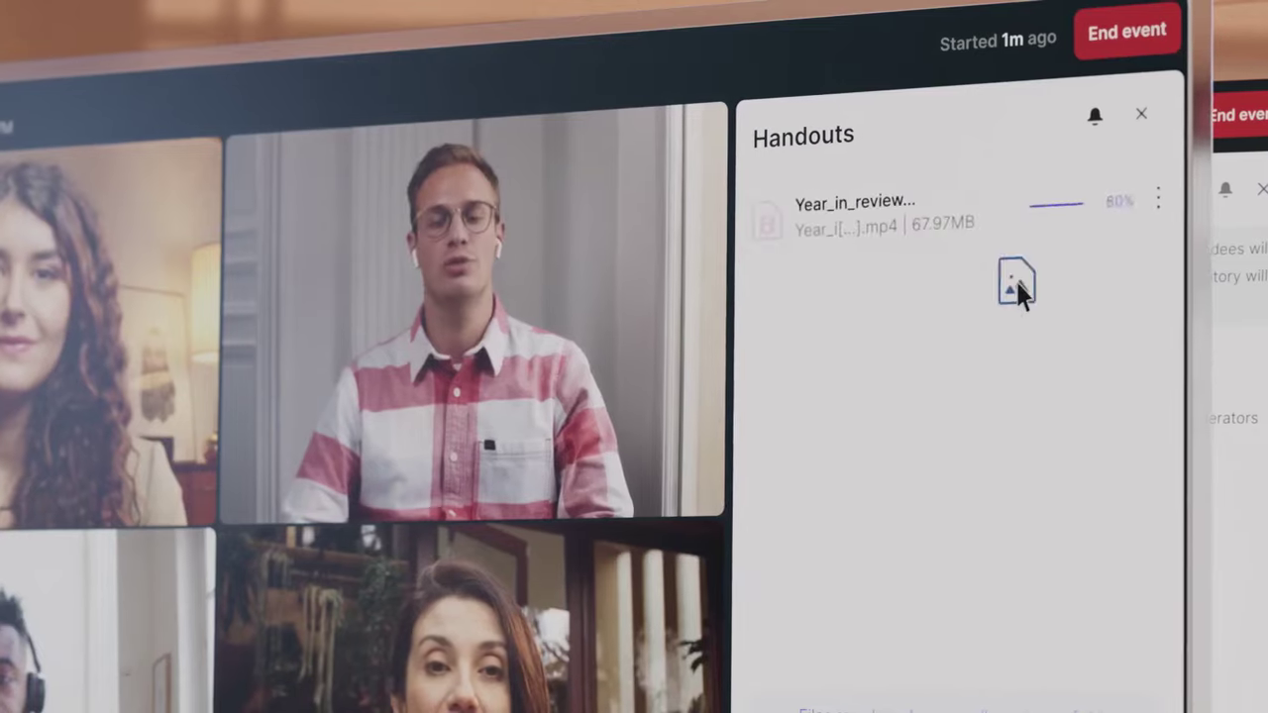
drag(1047, 330, 1050, 337)
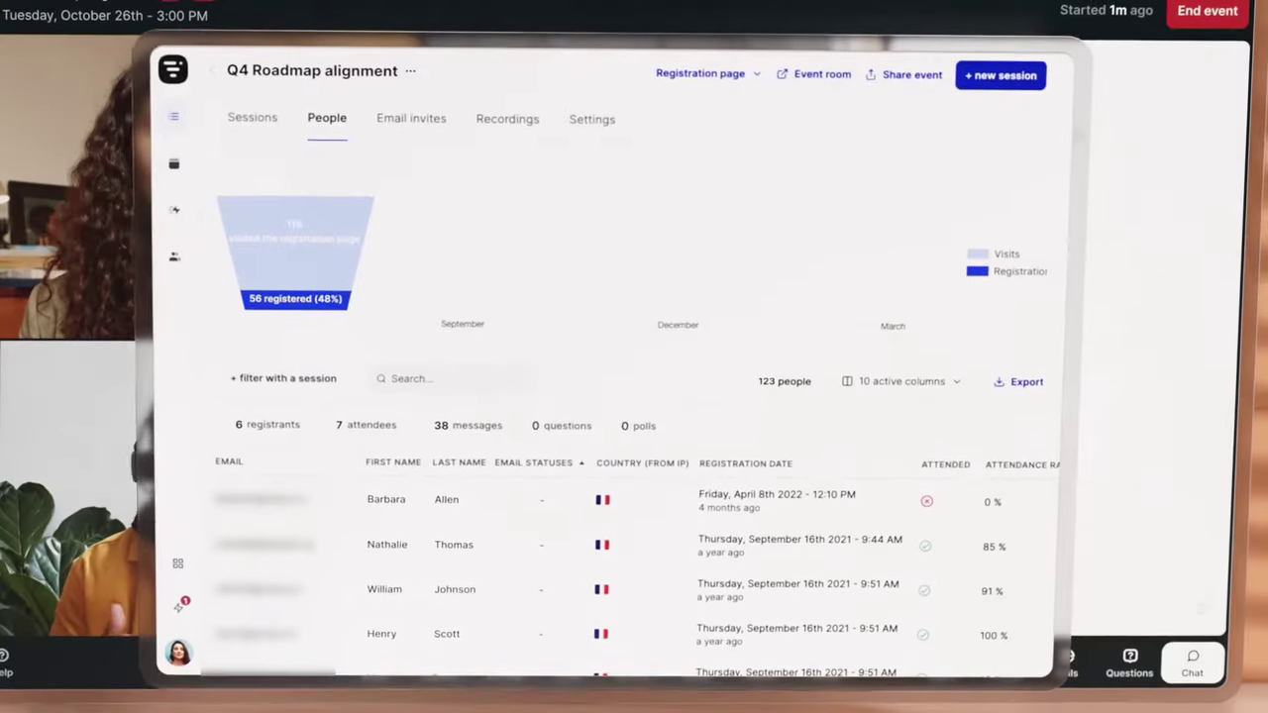
click(388, 546)
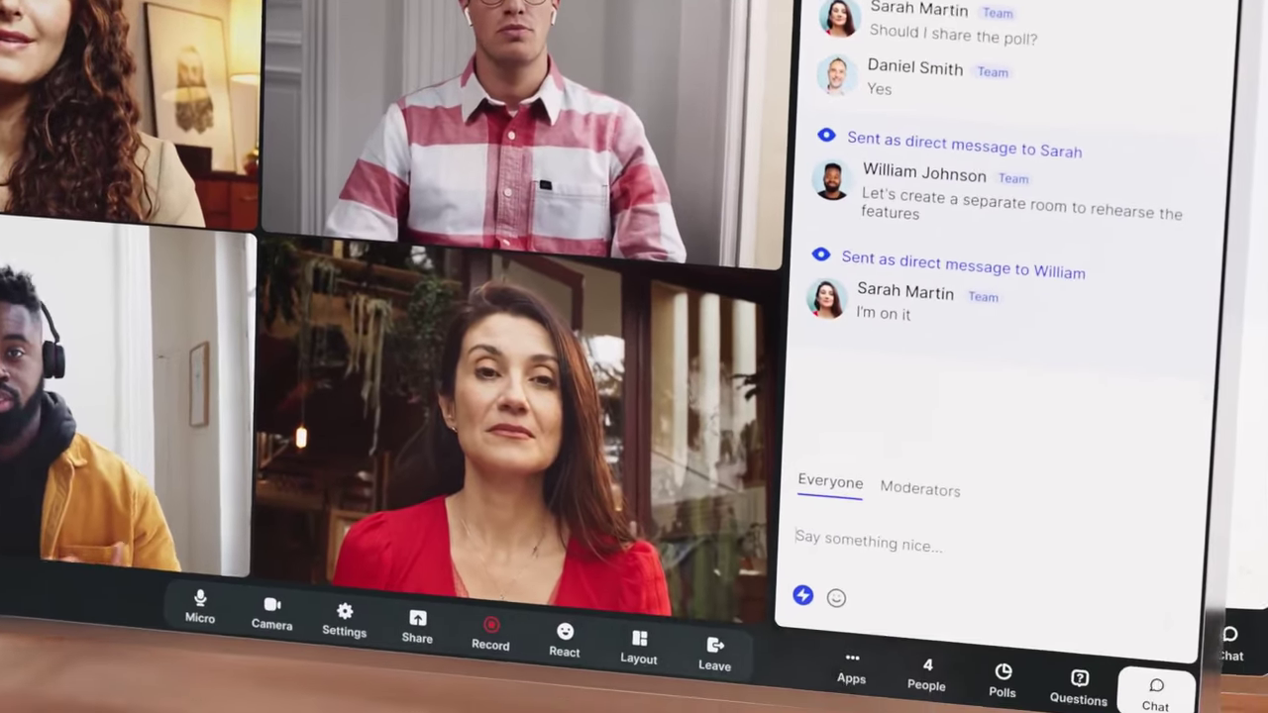
Open the breakout rooms of the Q4 Roadmap alignment event and join the Product room.
click(849, 680)
click(799, 555)
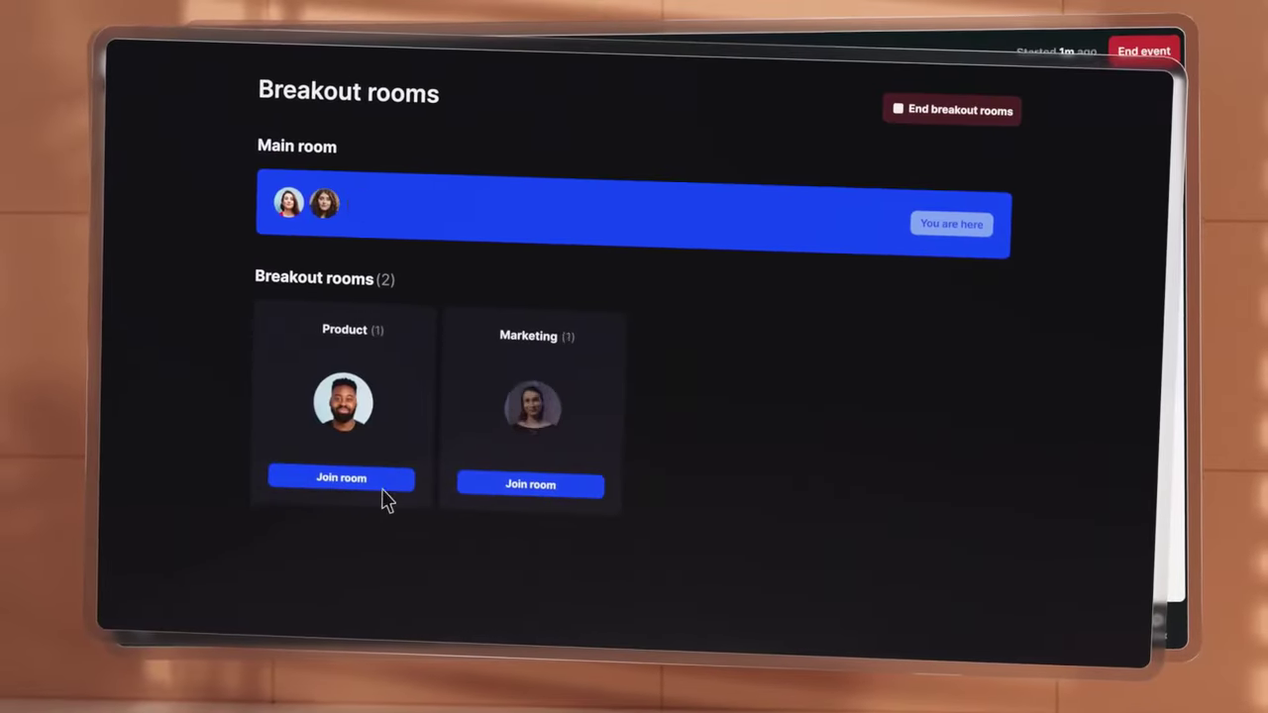
click(340, 481)
Share a Miro whiteboard in the Product breakout room and bring up the list of event room apps.
click(593, 626)
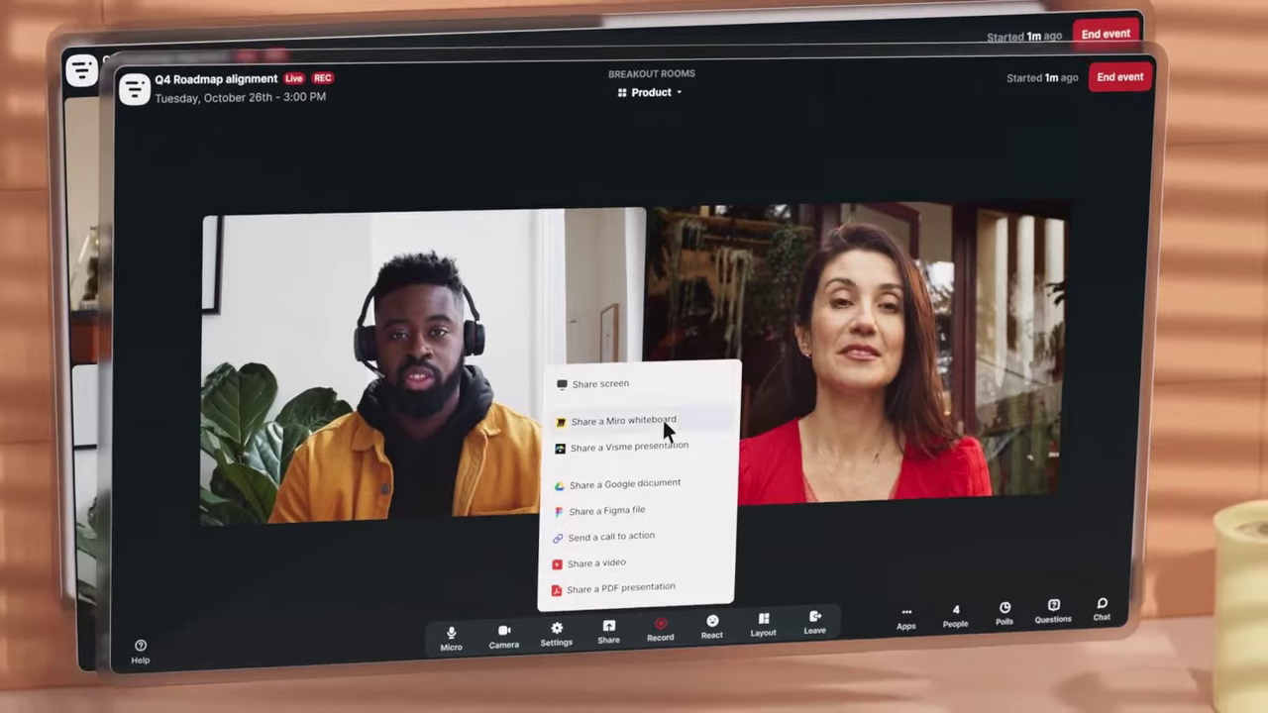
click(662, 417)
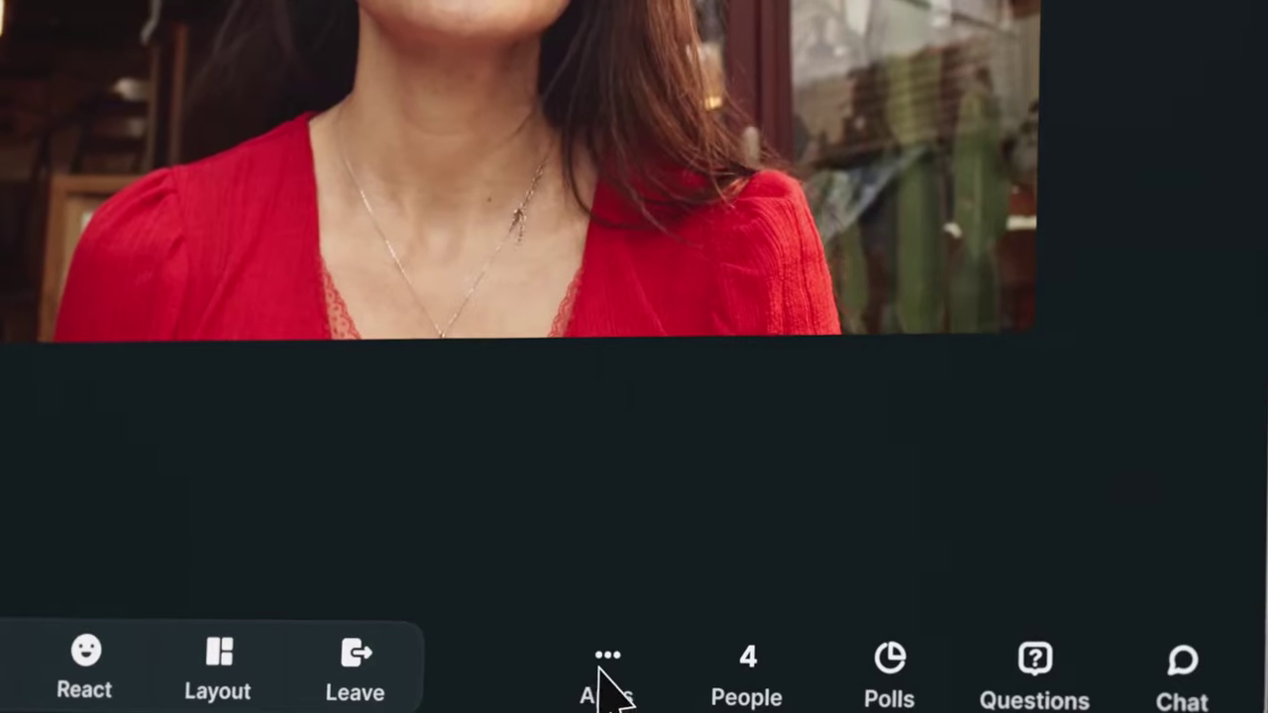
click(948, 642)
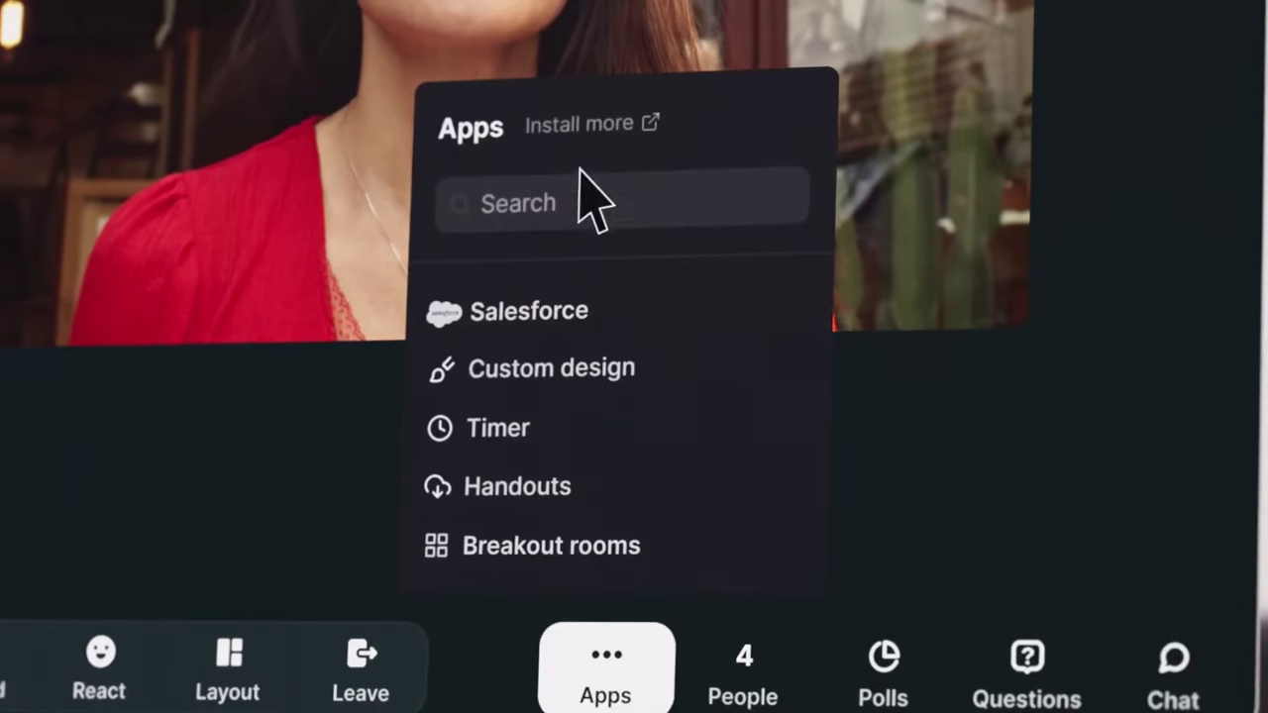
click(941, 453)
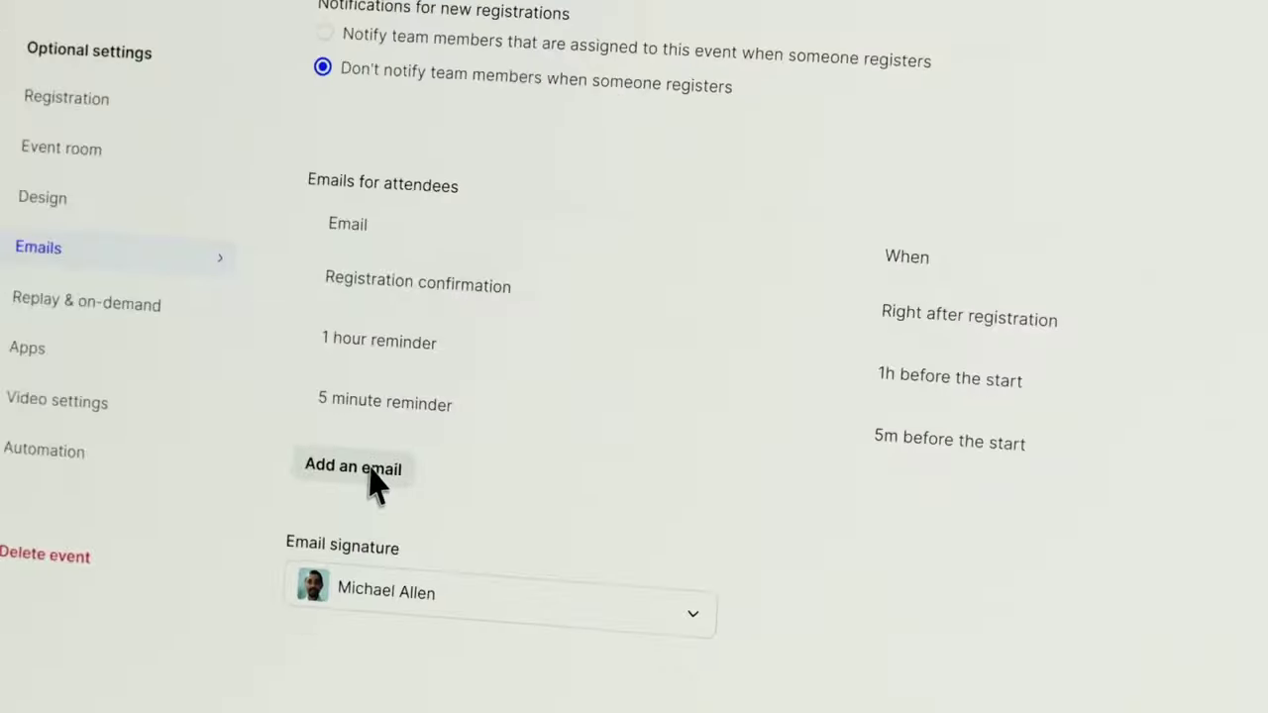
Add the Has attended and Hasn't attended emails for attendees and open the 1 hour reminder for previewing or editing.
click(363, 465)
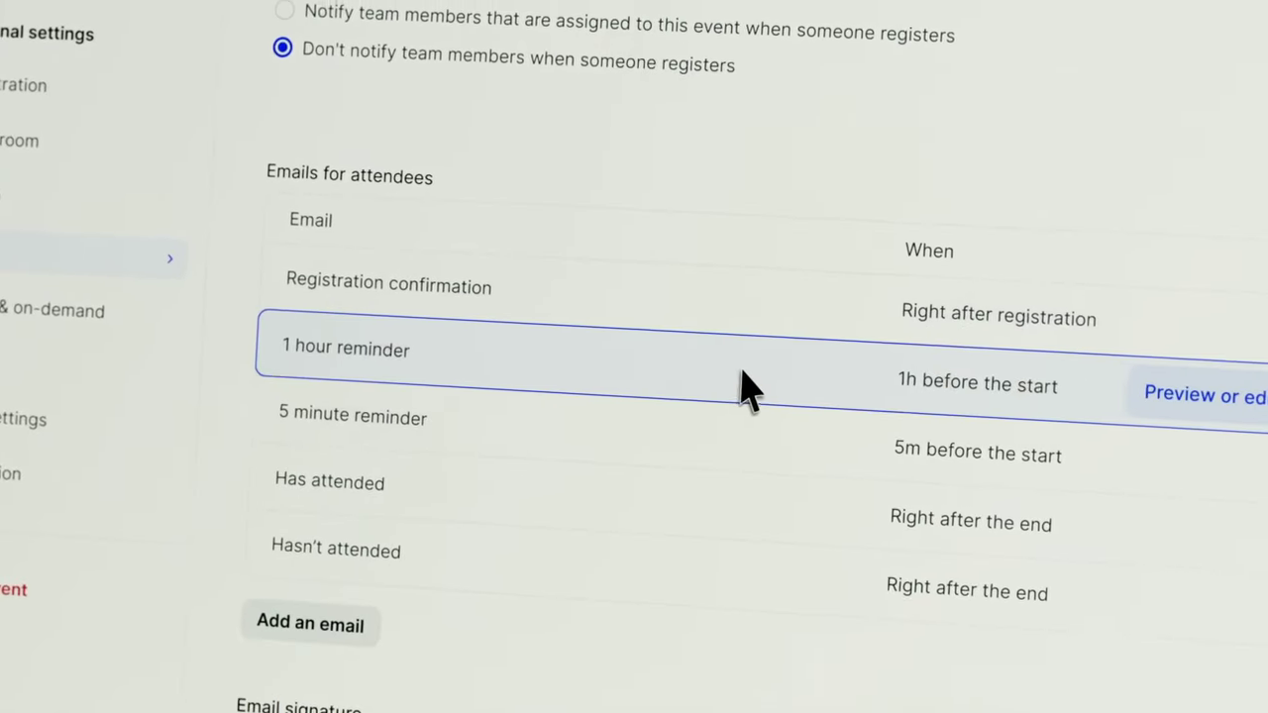
click(1190, 391)
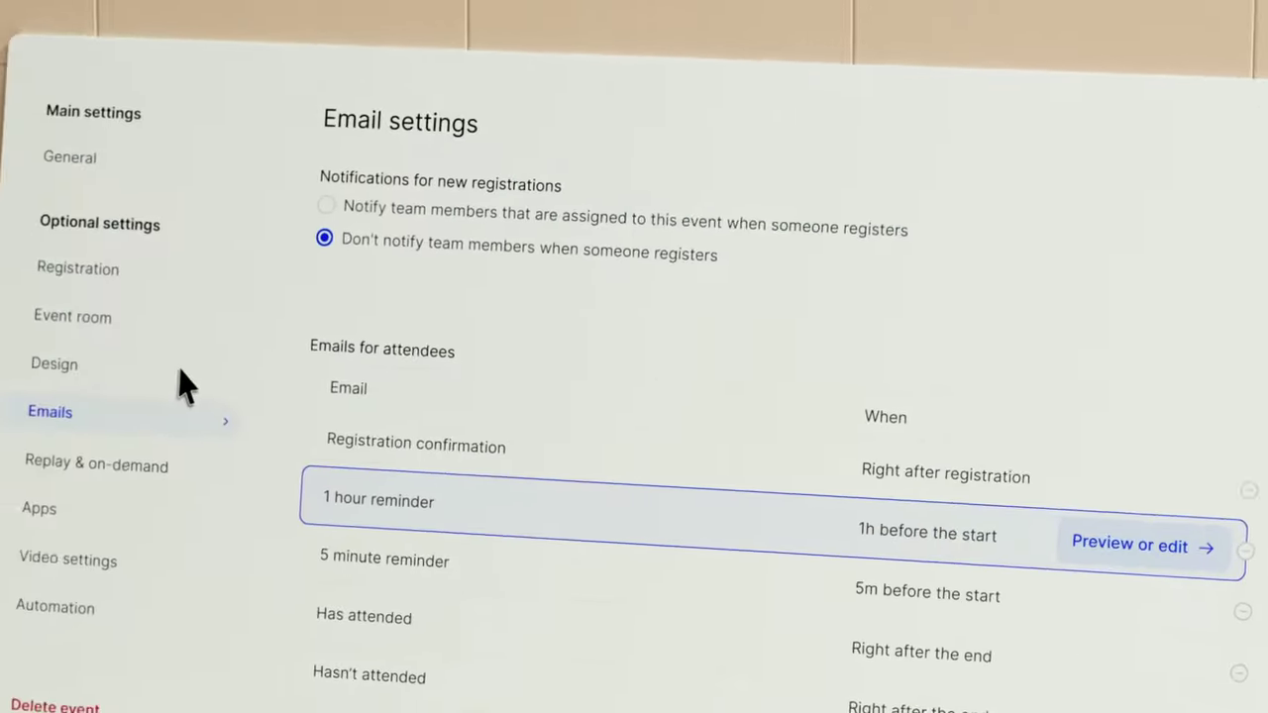
In the event's Design settings, change the registration page's background color and add a logo image.
click(184, 365)
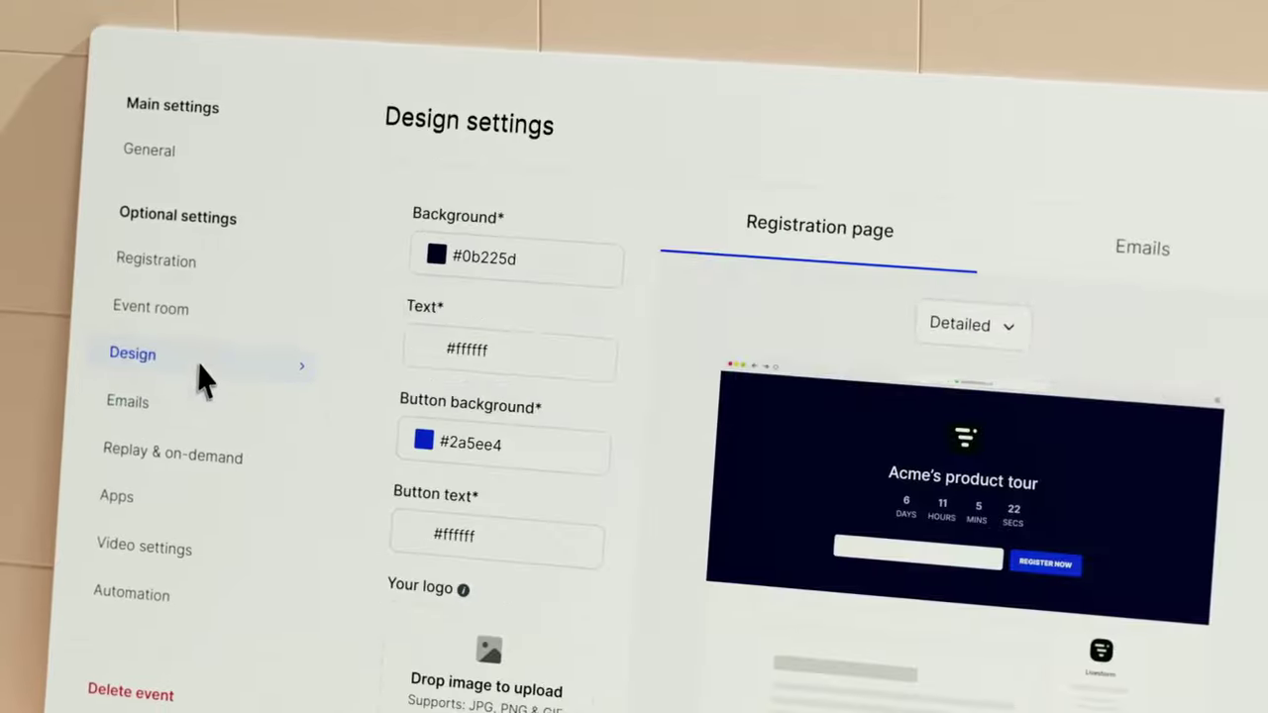
click(450, 259)
click(461, 266)
drag(498, 233, 489, 690)
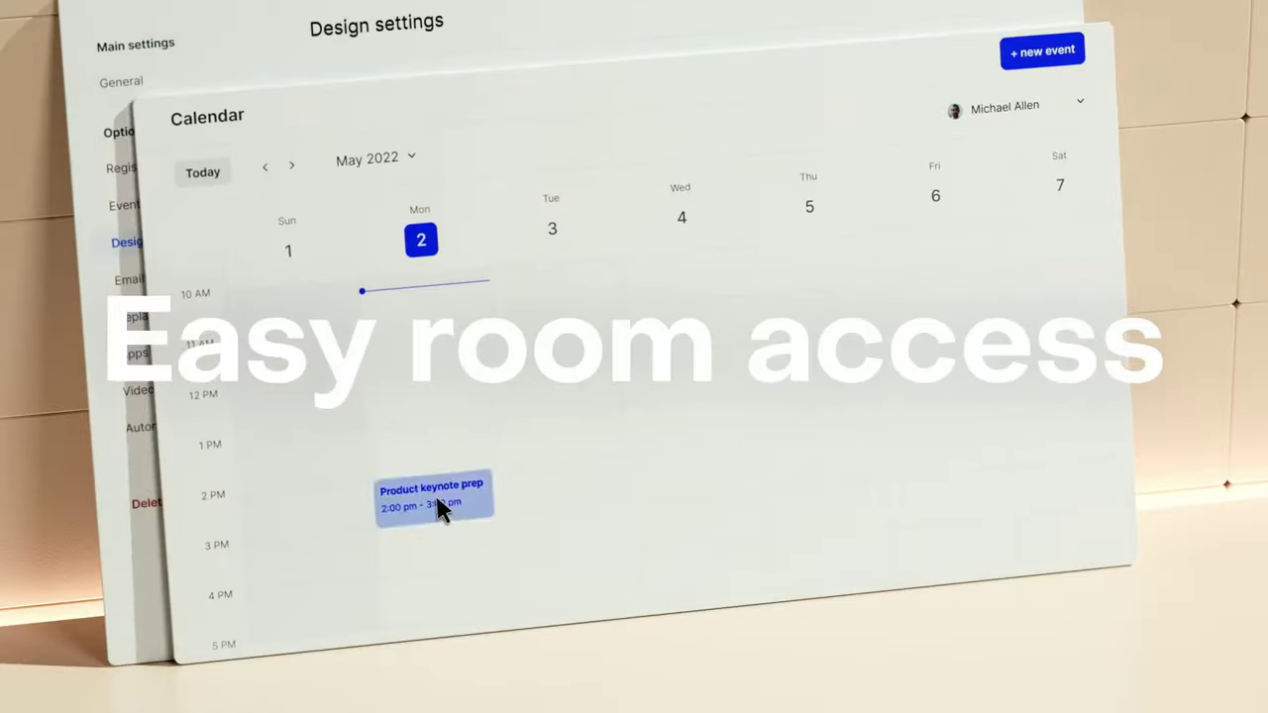
Enter the Product keynote prep event from the calendar and apply the green-walled room as virtual background.
click(439, 505)
click(694, 319)
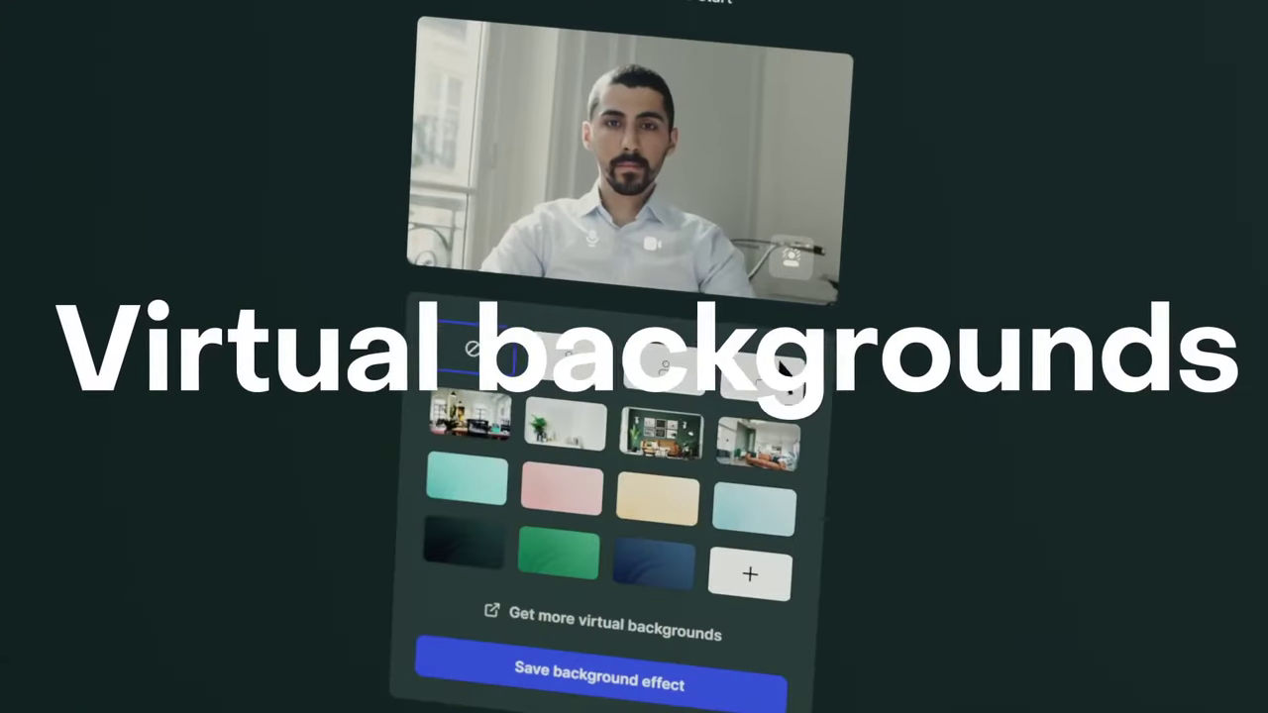
click(658, 444)
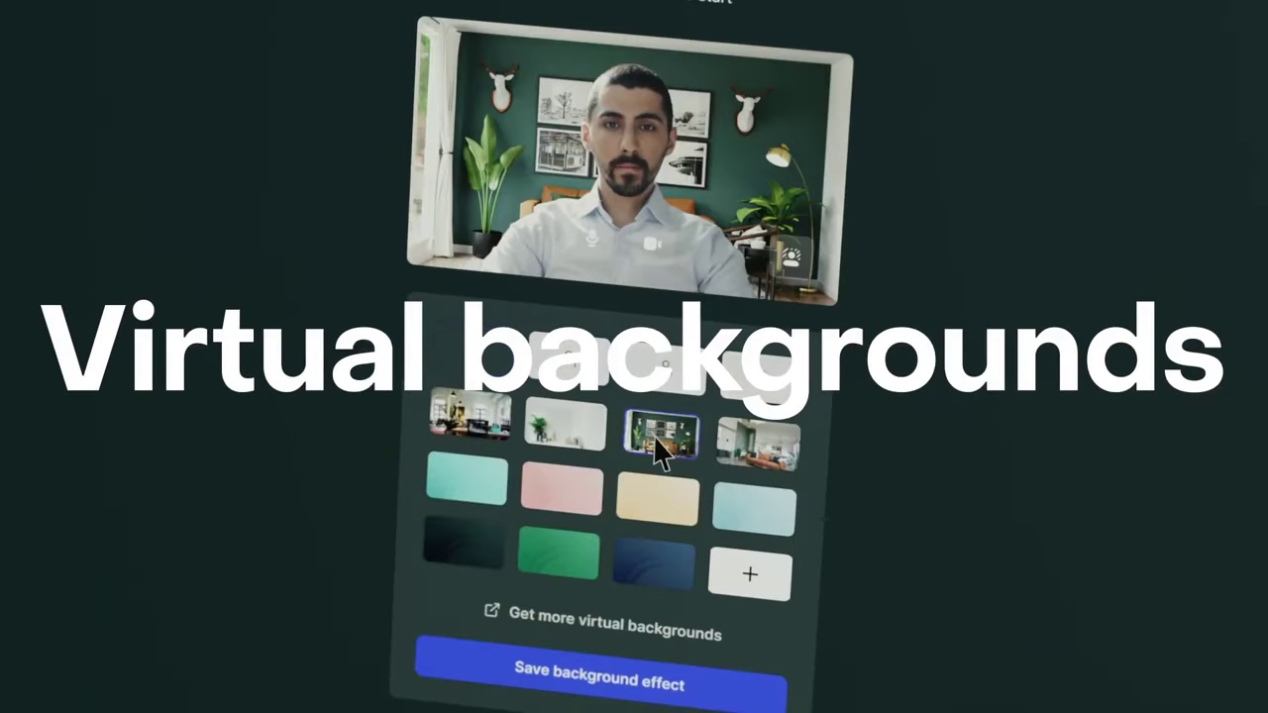
click(666, 374)
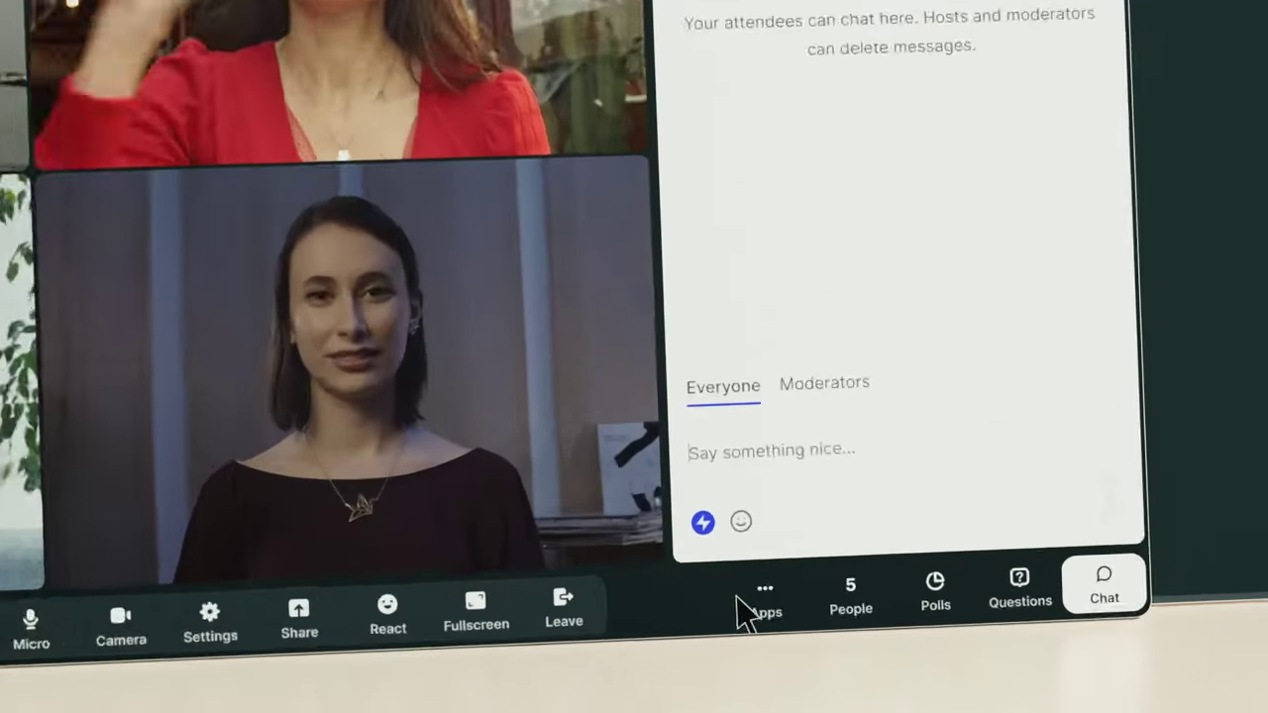
Open the app marketplace from the event room and enable the Salesforce integration.
click(883, 622)
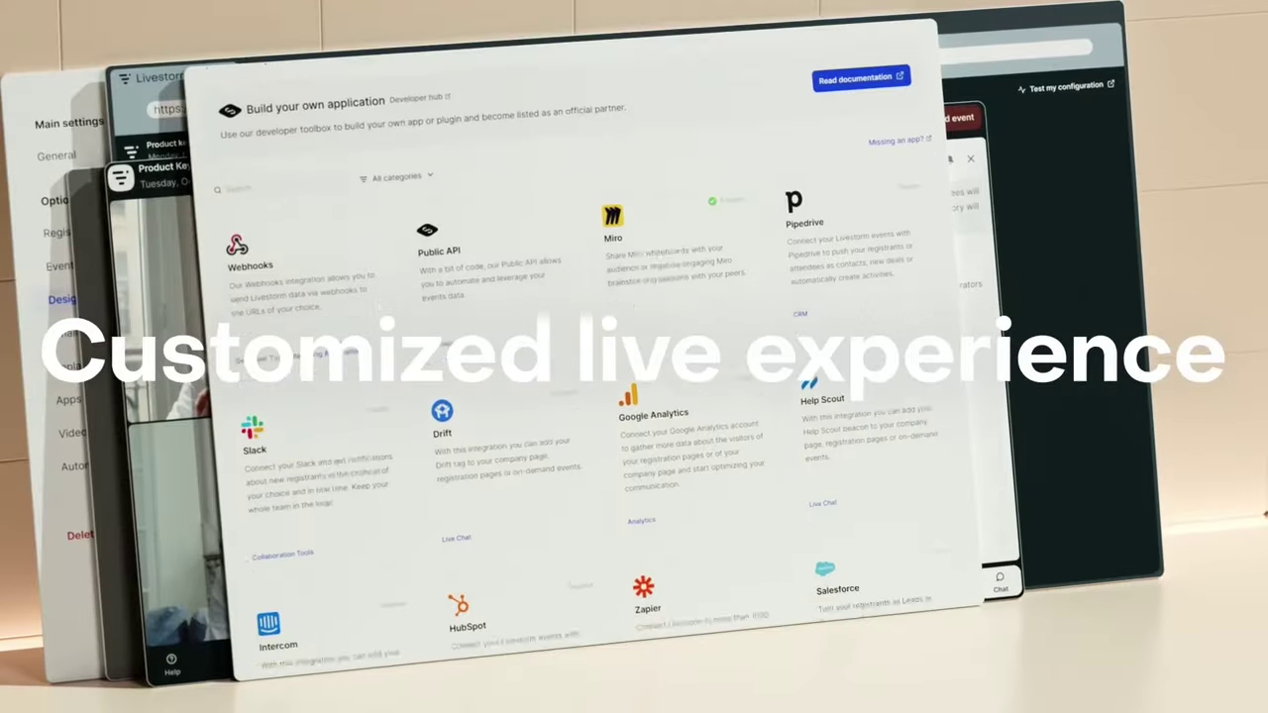
scroll(432, 538, down, 5)
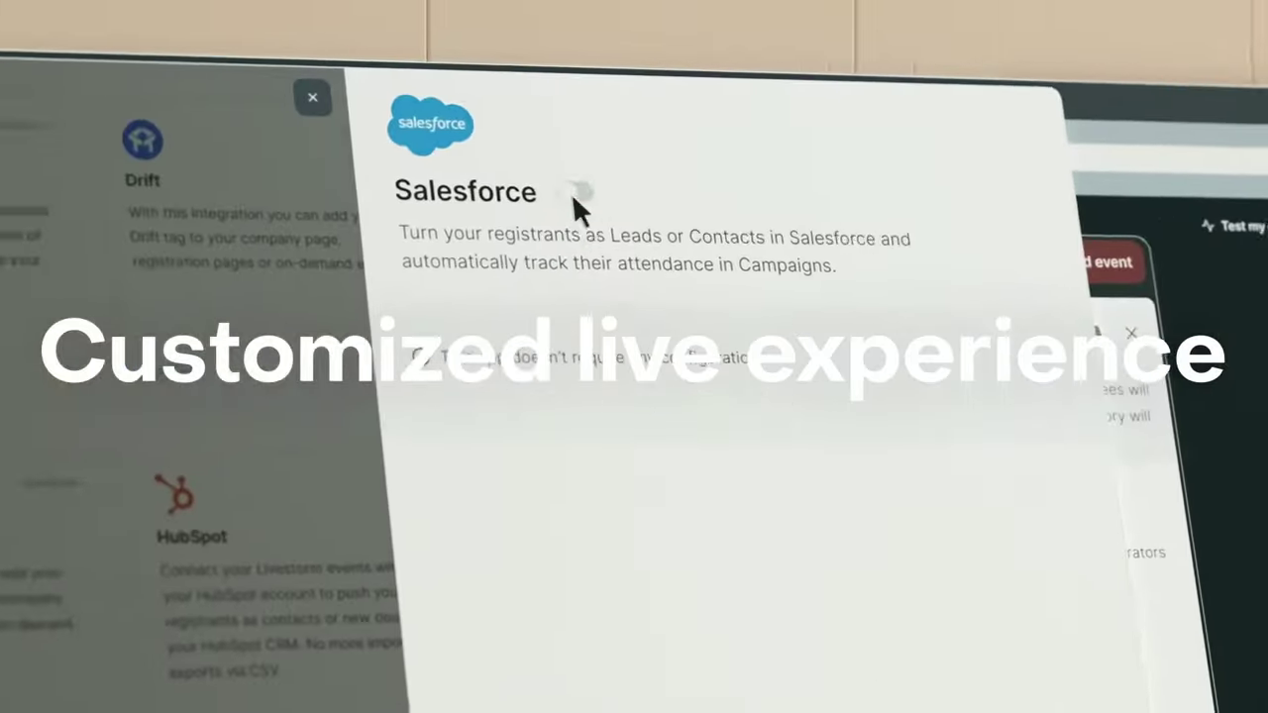
click(672, 133)
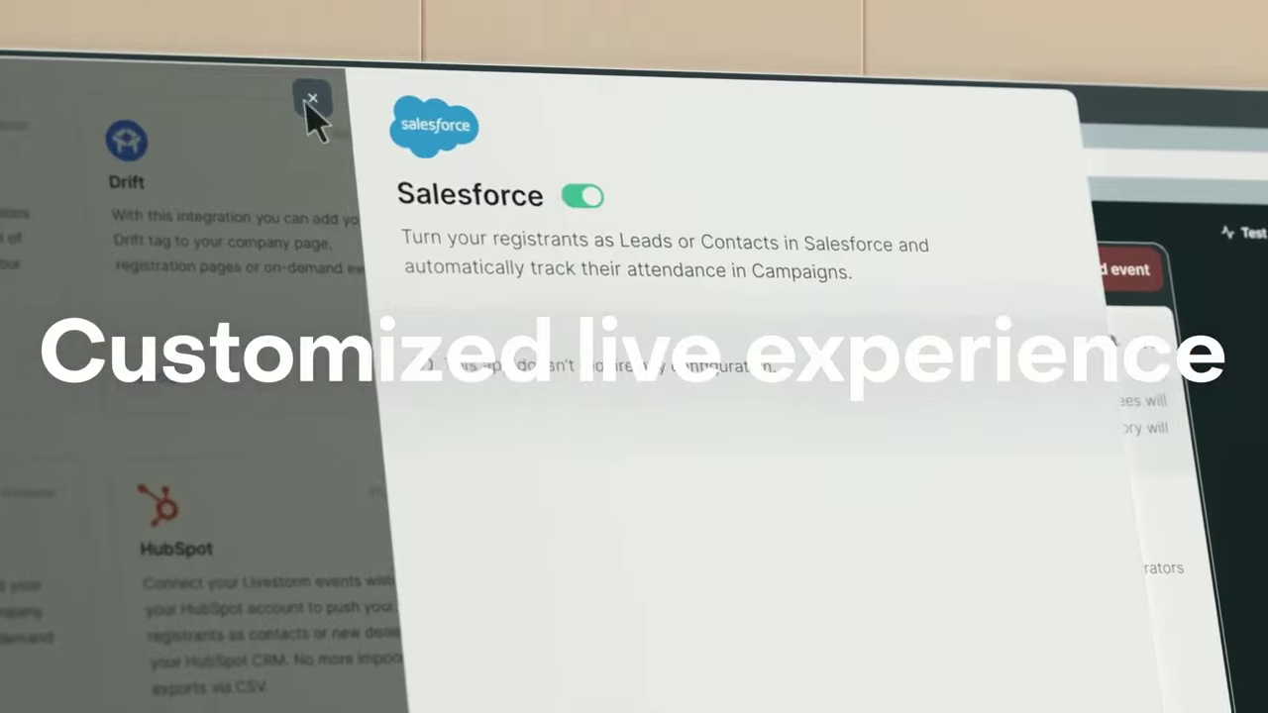
click(490, 78)
Find the Custom Design app in the marketplace and enable it for the event room.
click(436, 230)
click(518, 195)
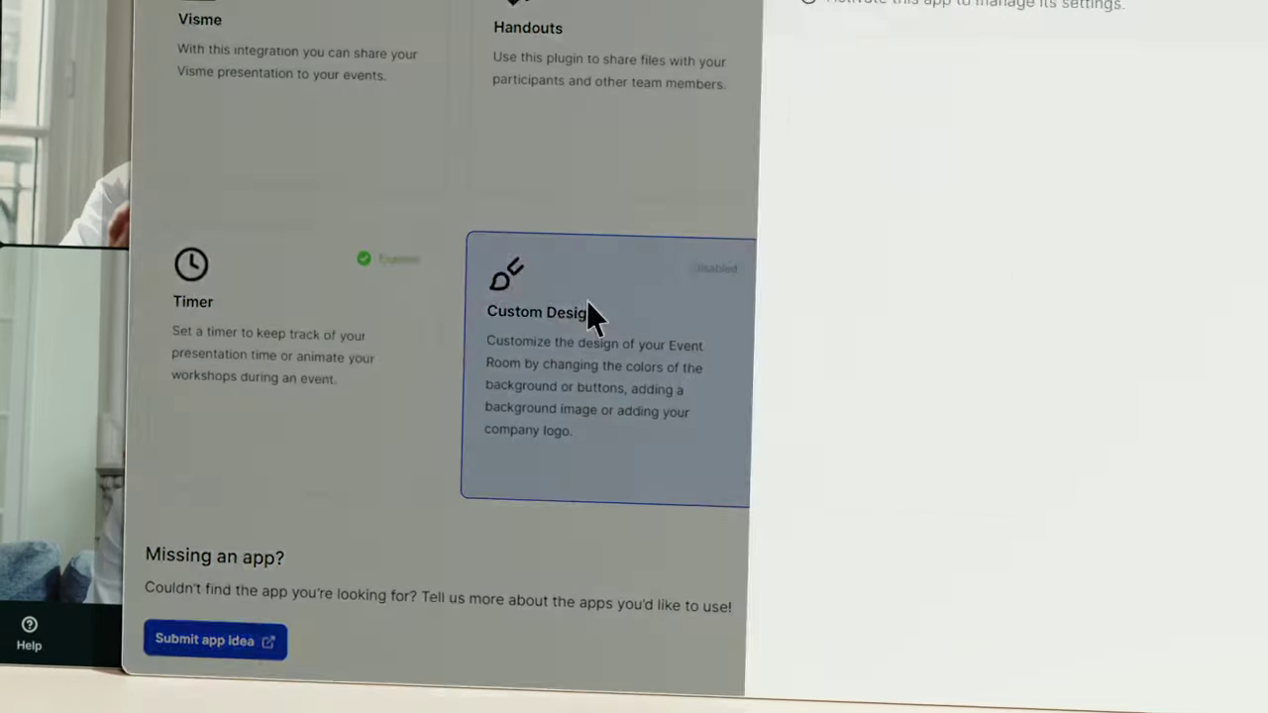
click(588, 317)
click(690, 124)
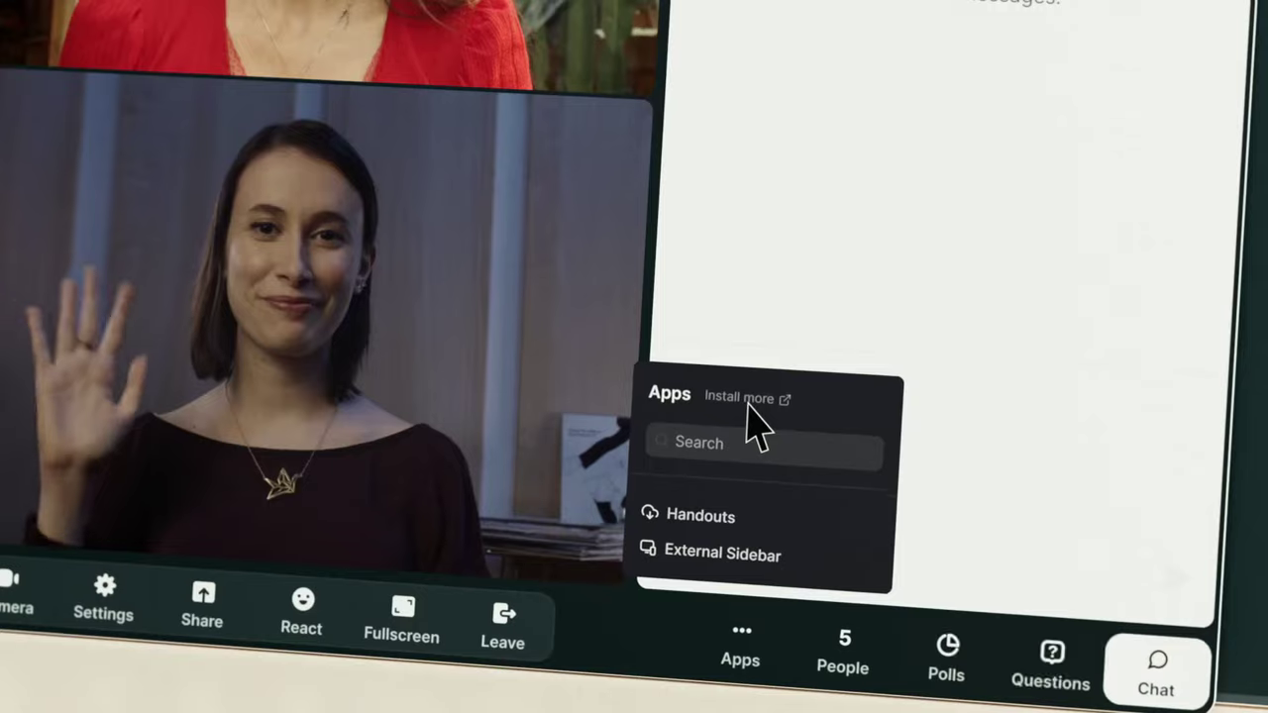
In the Custom Design app, replace the event room's logo with the green and yellow one and pick a new primary color.
click(751, 436)
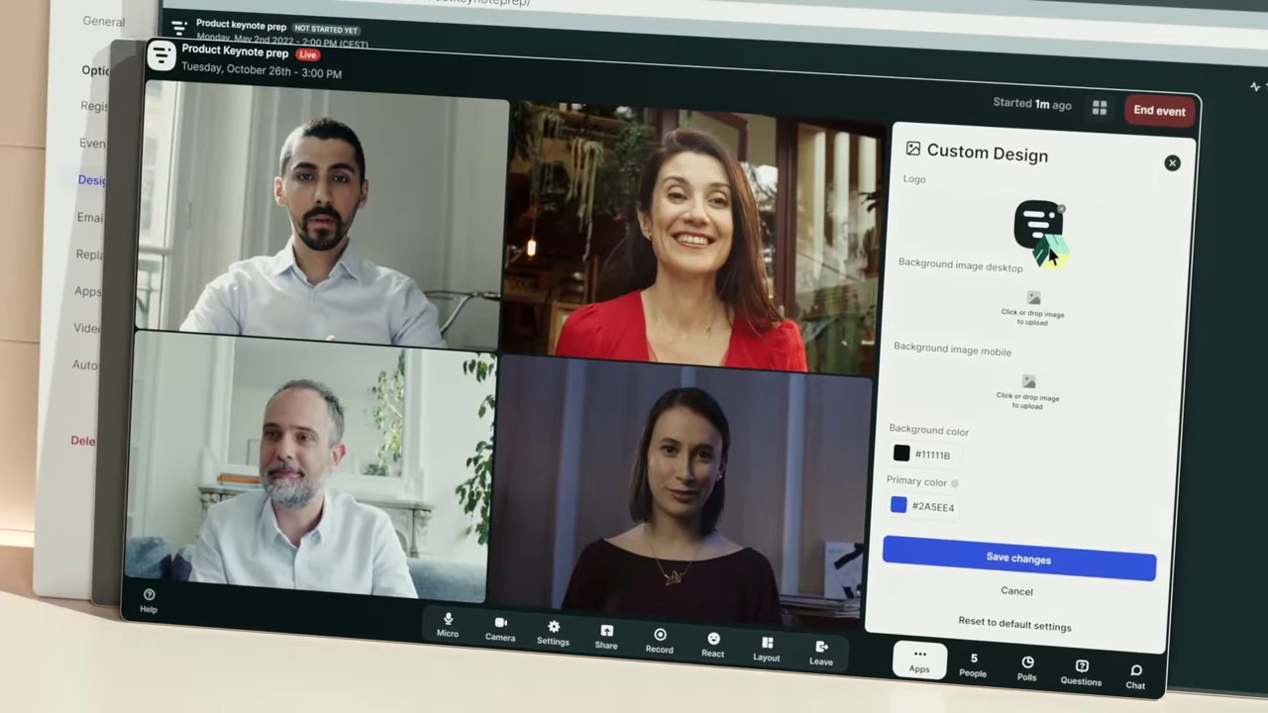
click(898, 506)
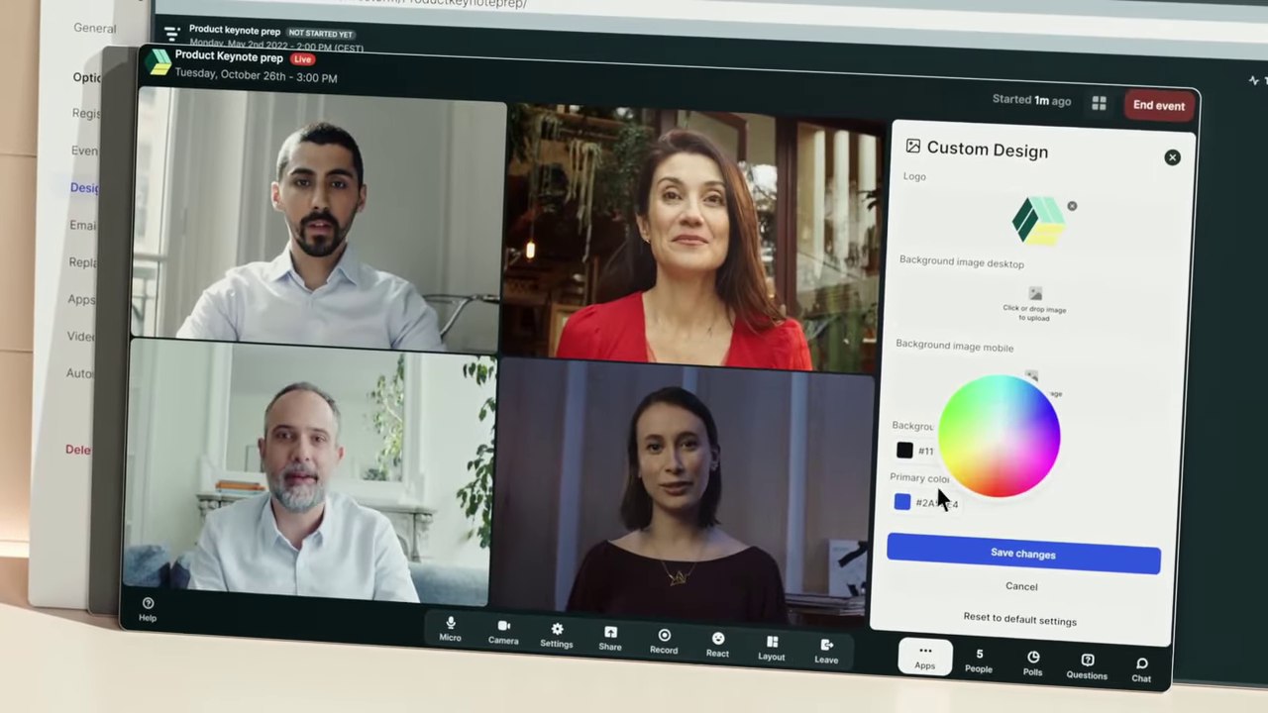
click(998, 417)
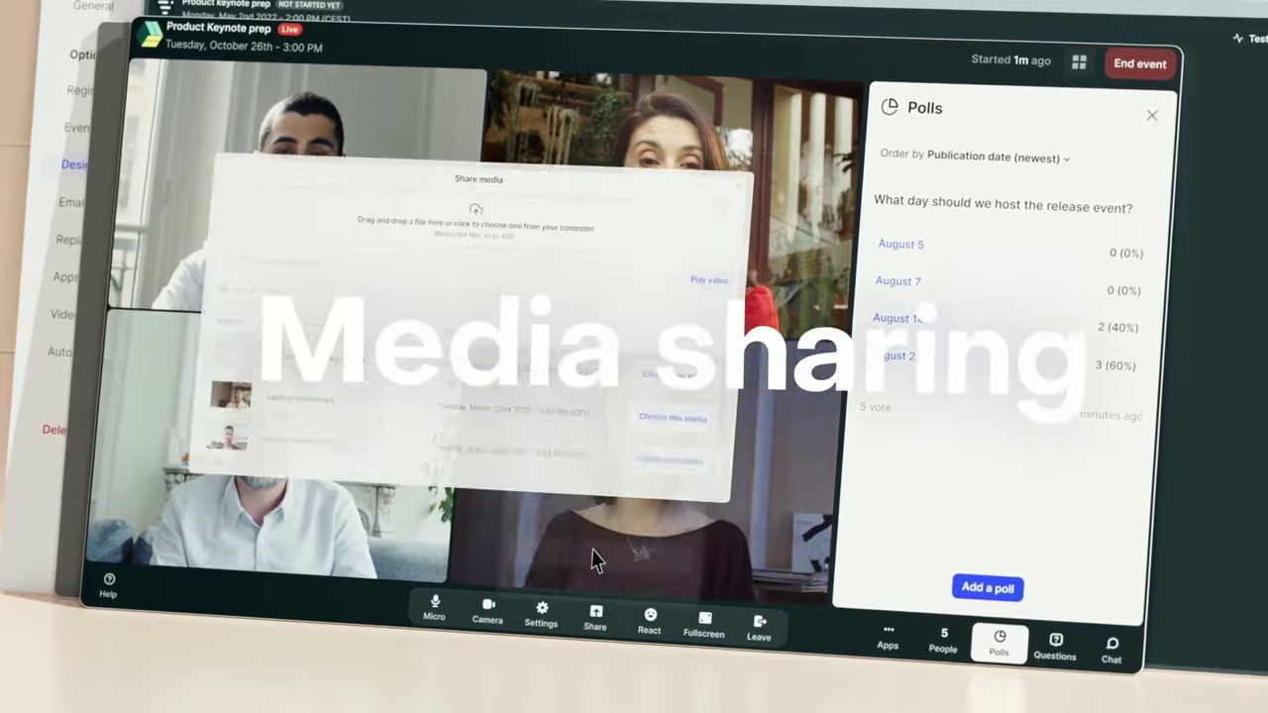
Choose a stored media file and share it with the participants in the event room.
click(666, 380)
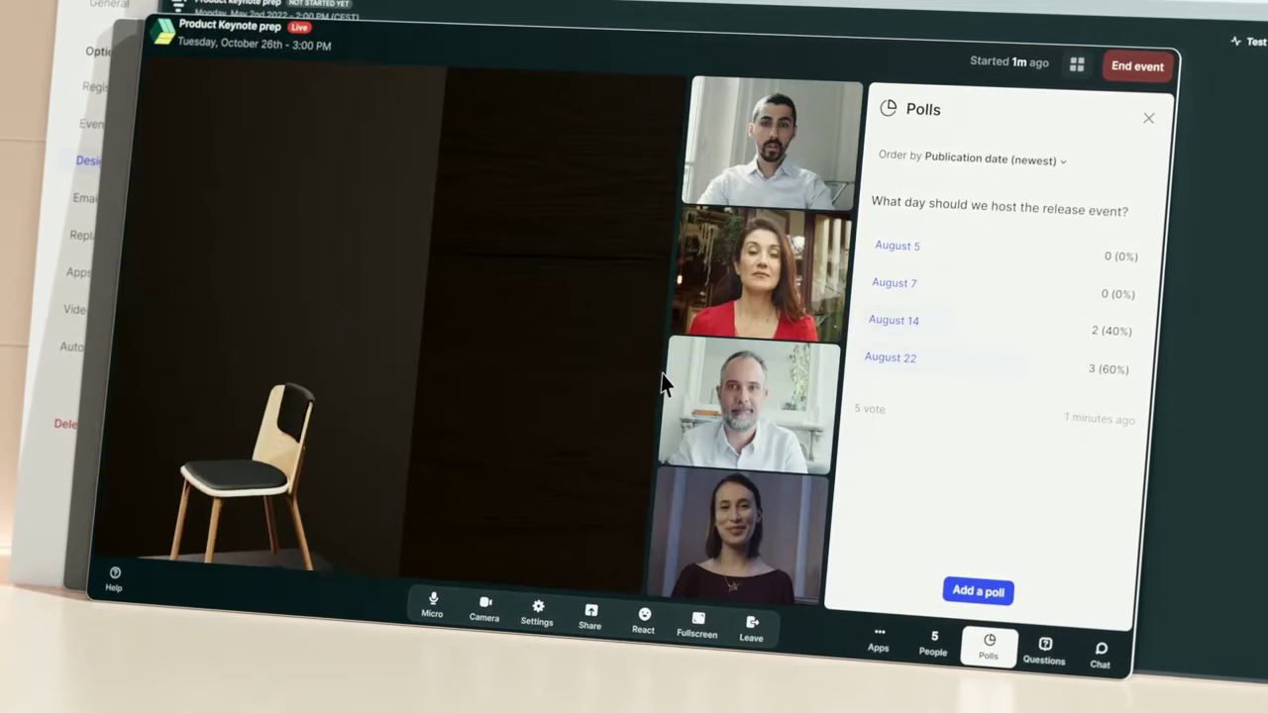
Open the event room's questions and start a live answer to the question about displaying the retail price.
click(1040, 653)
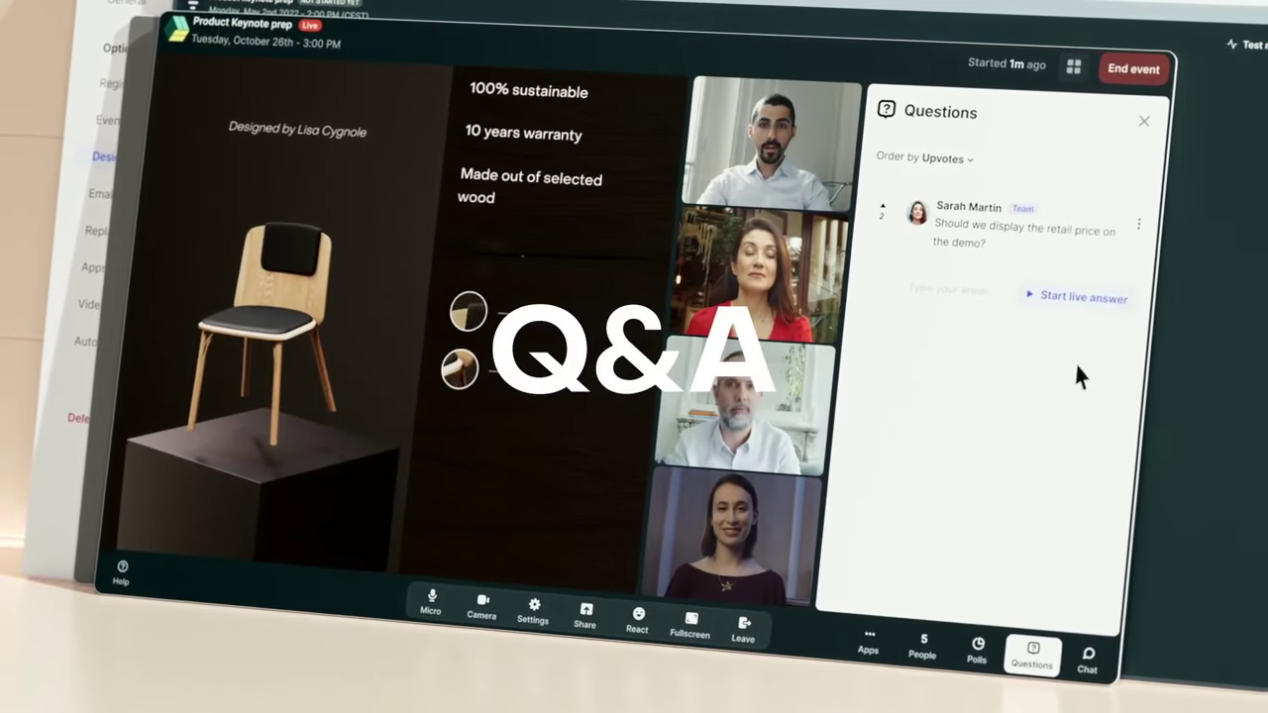
click(1080, 300)
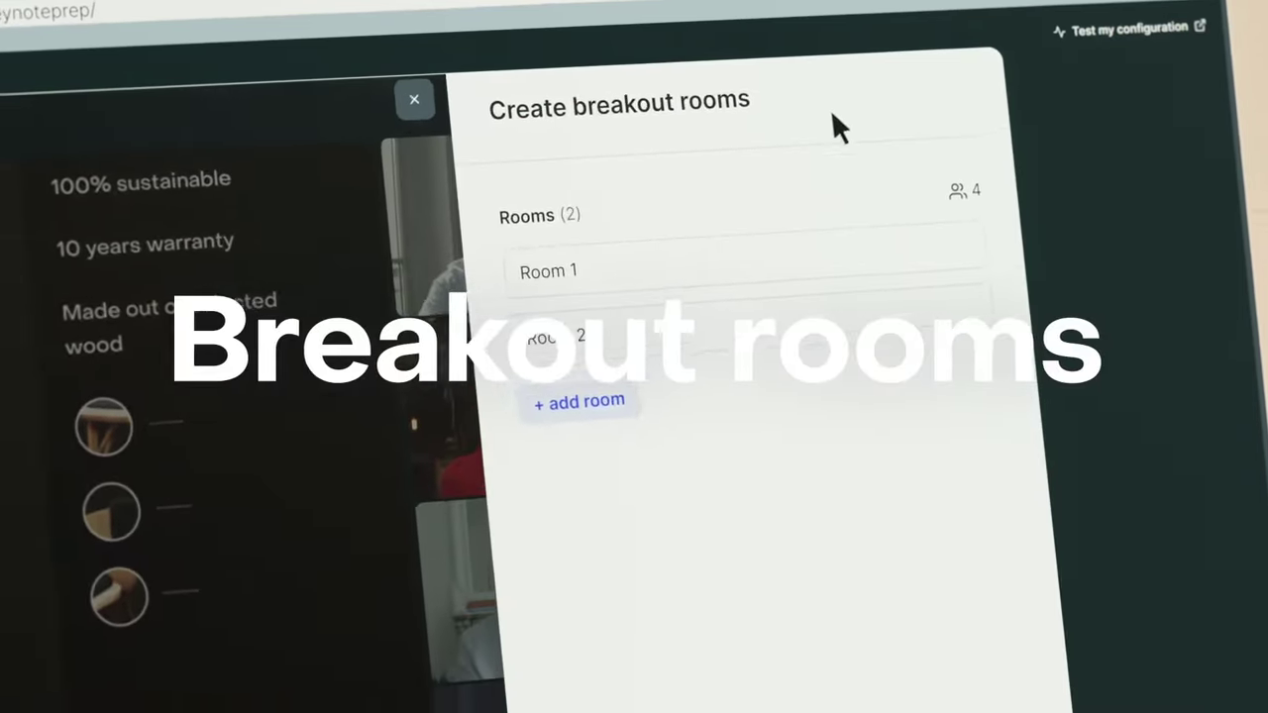
Create two breakout rooms named Rehearsal and Logistics, and join the Rehearsal room.
click(653, 247)
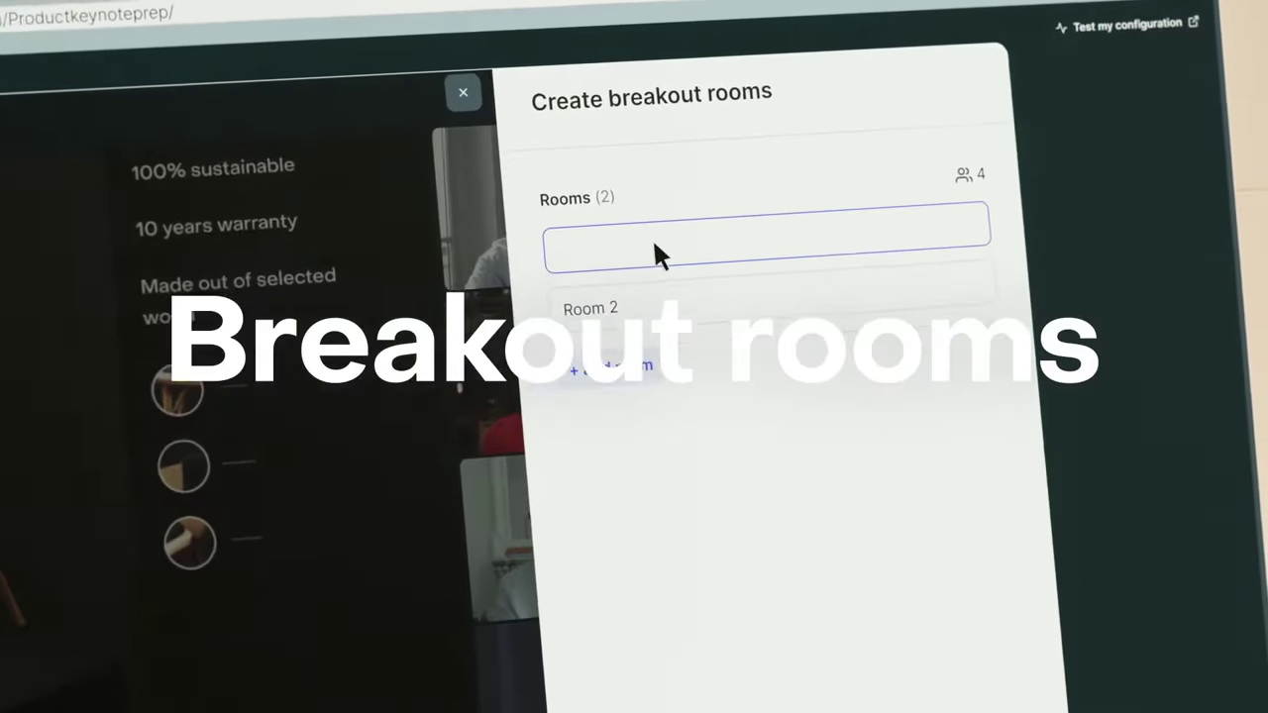
text(Rehearsal)
click(706, 267)
text(Logi)
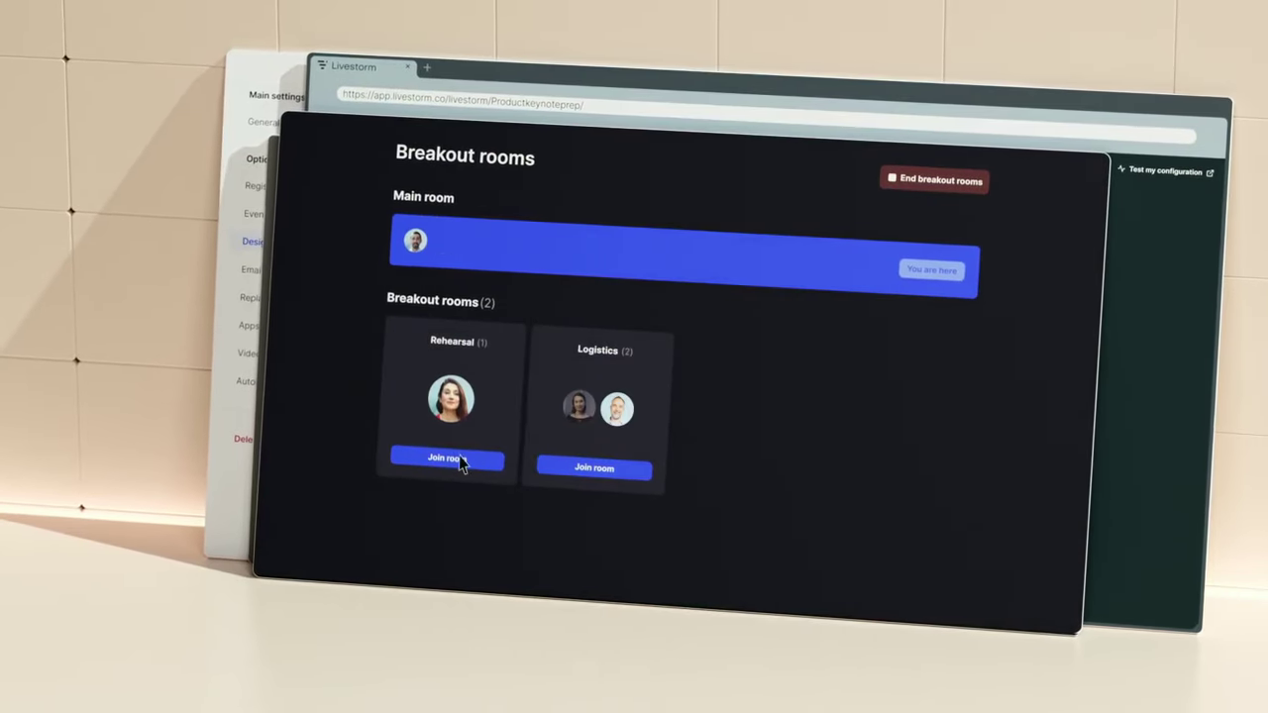
click(447, 460)
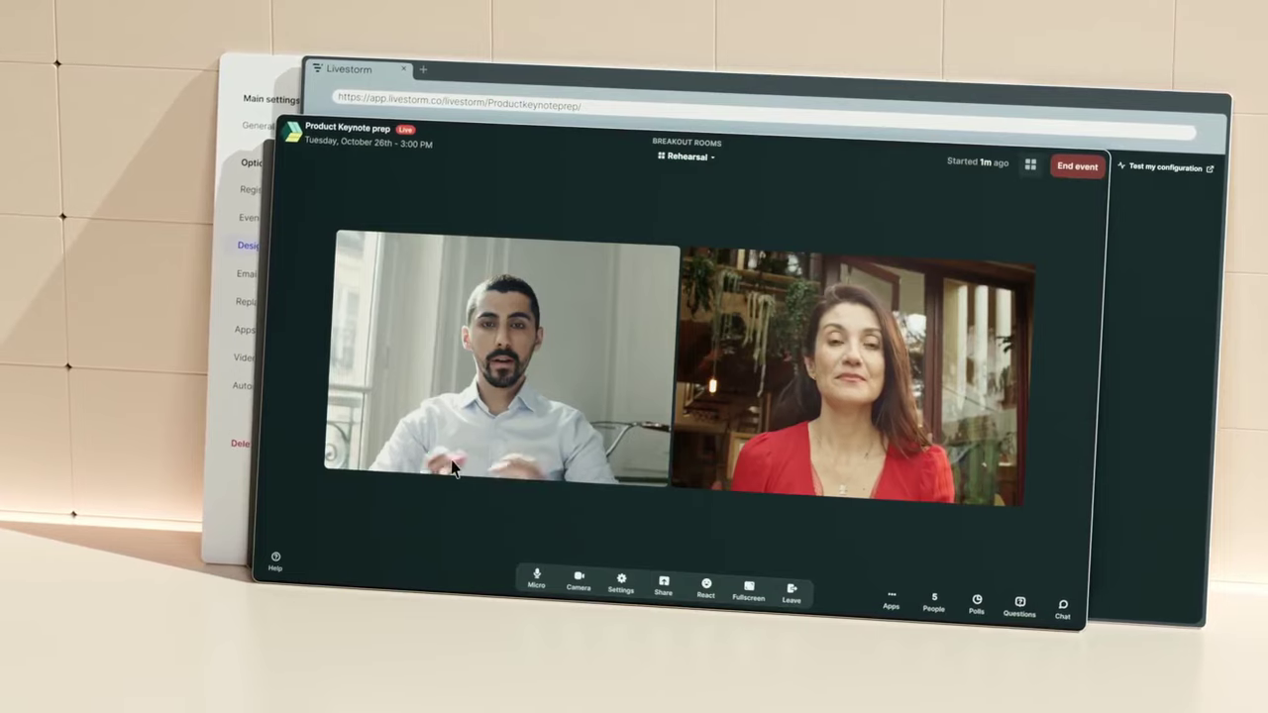
Open the Timer app in the Rehearsal room, start a 3-minute countdown and minimize the timer.
click(890, 600)
click(781, 481)
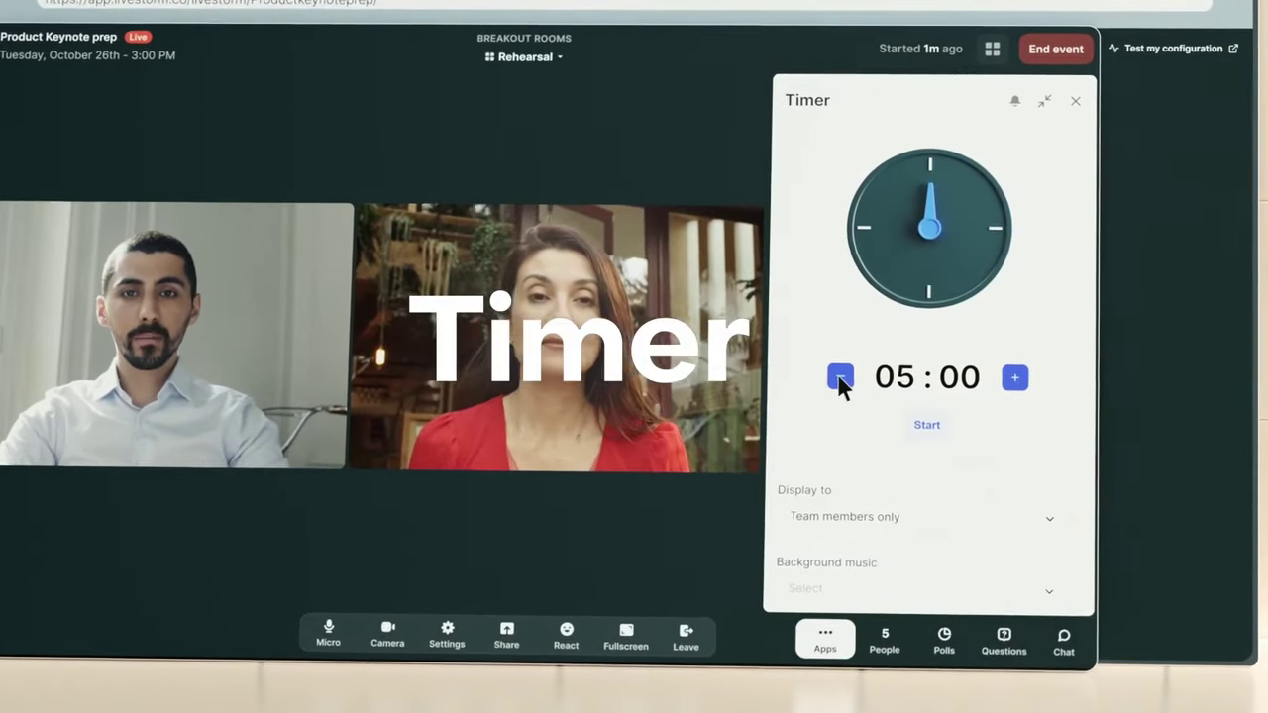
click(838, 376)
click(838, 376)
click(927, 424)
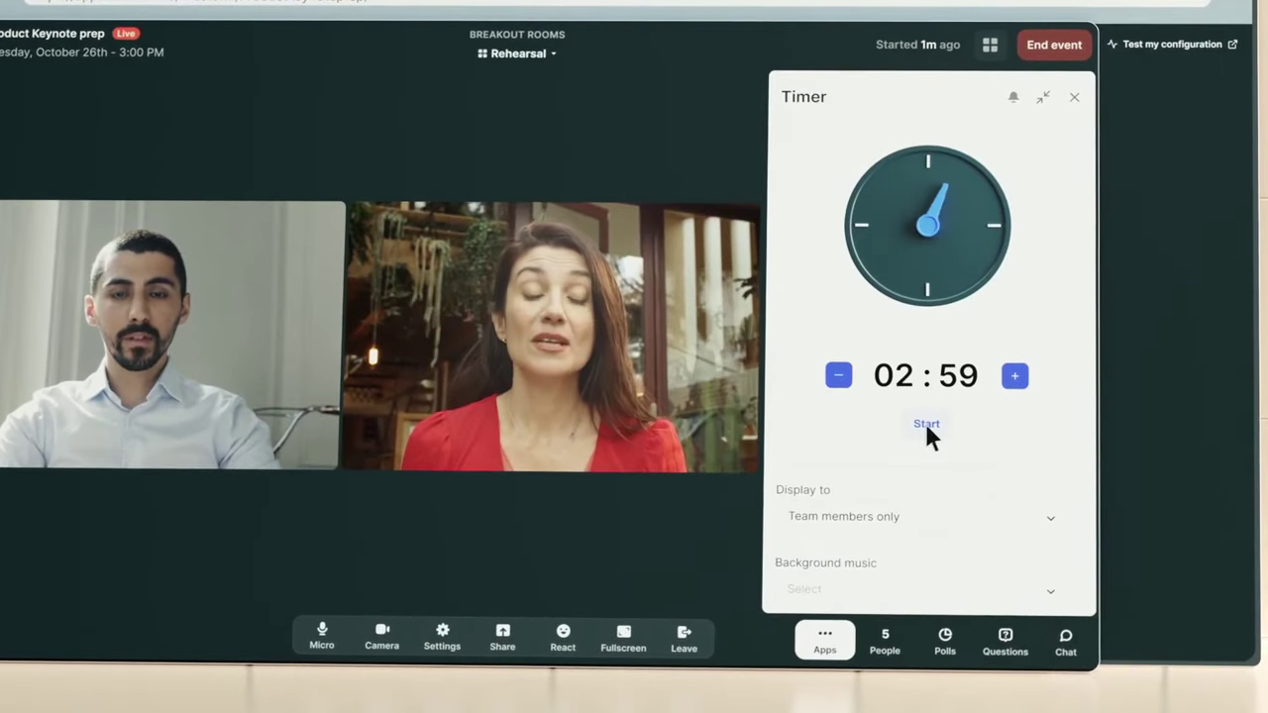
click(1044, 97)
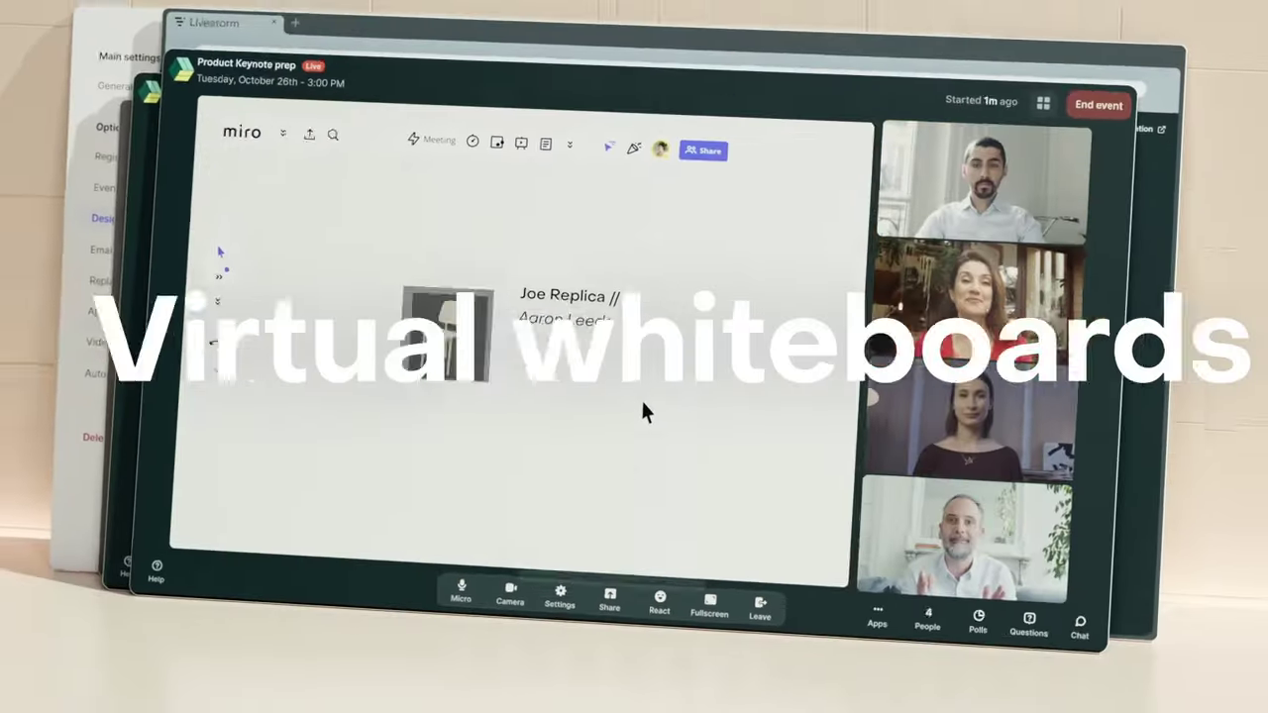
scroll(643, 419, down, 5)
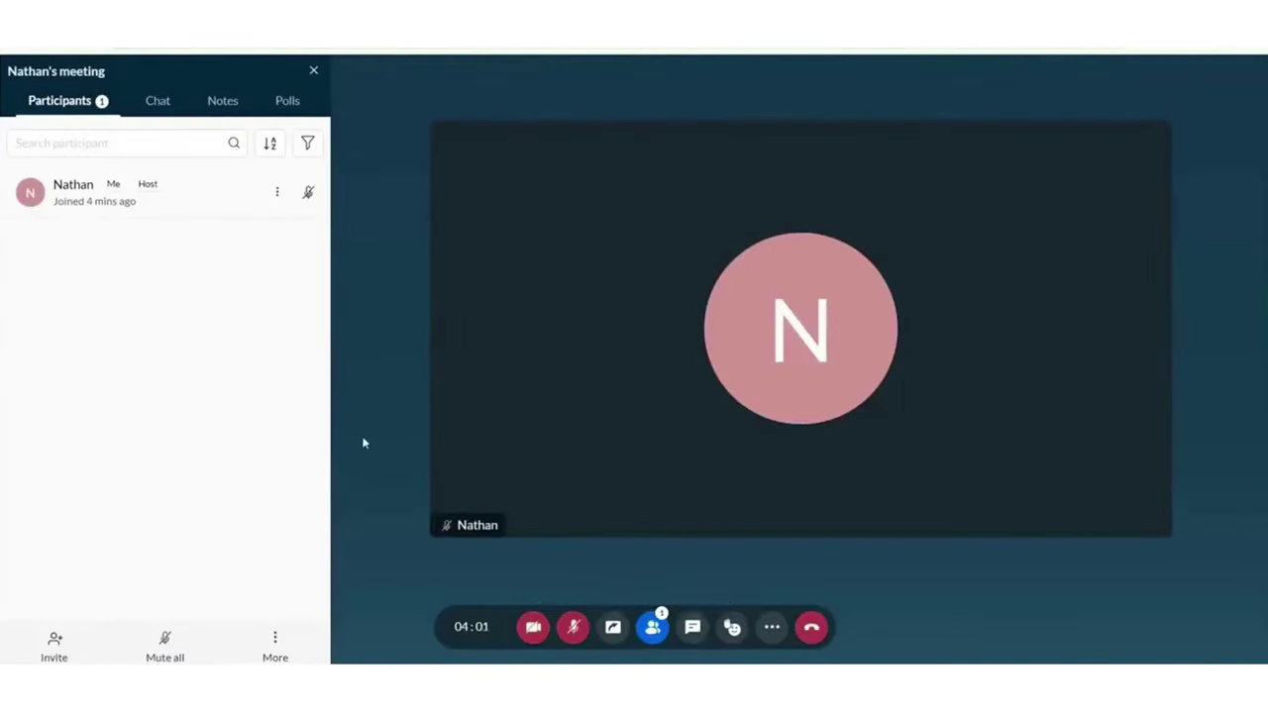
In Zoho Meeting, copy the meeting link from the invitation options and join the Demo meeting as a second participant.
click(52, 649)
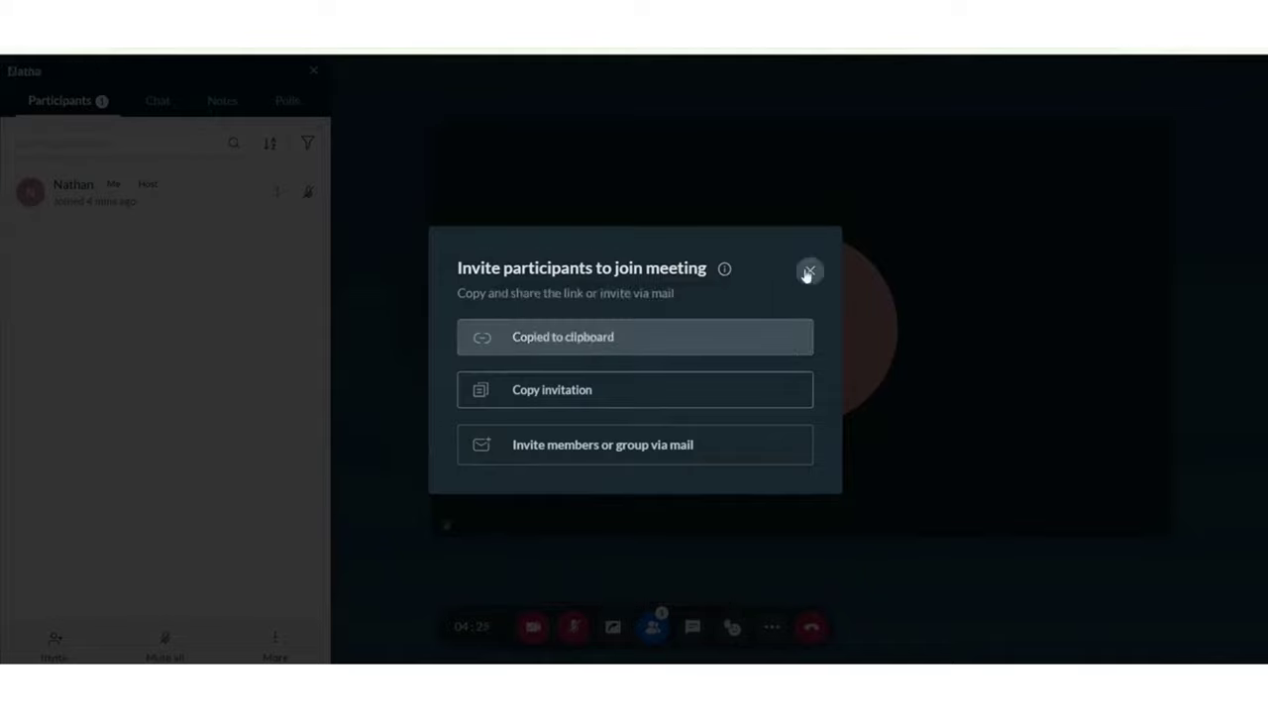
key(alt+Tab)
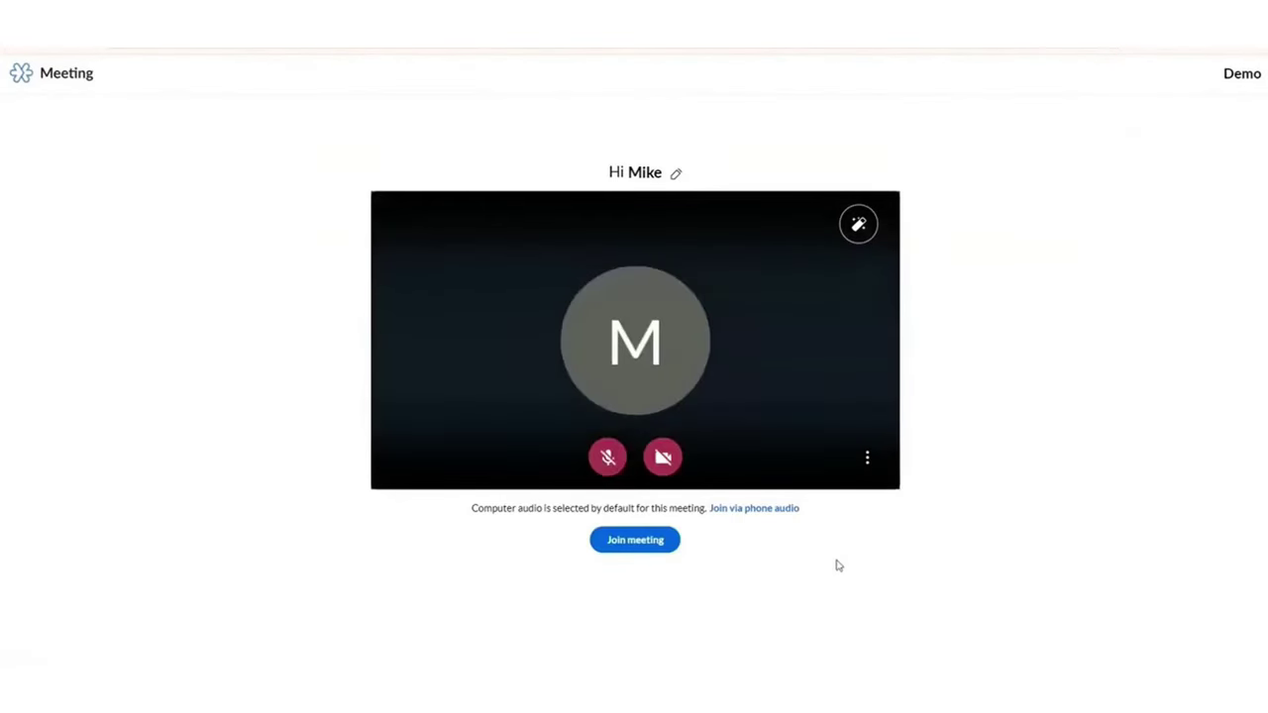
click(667, 540)
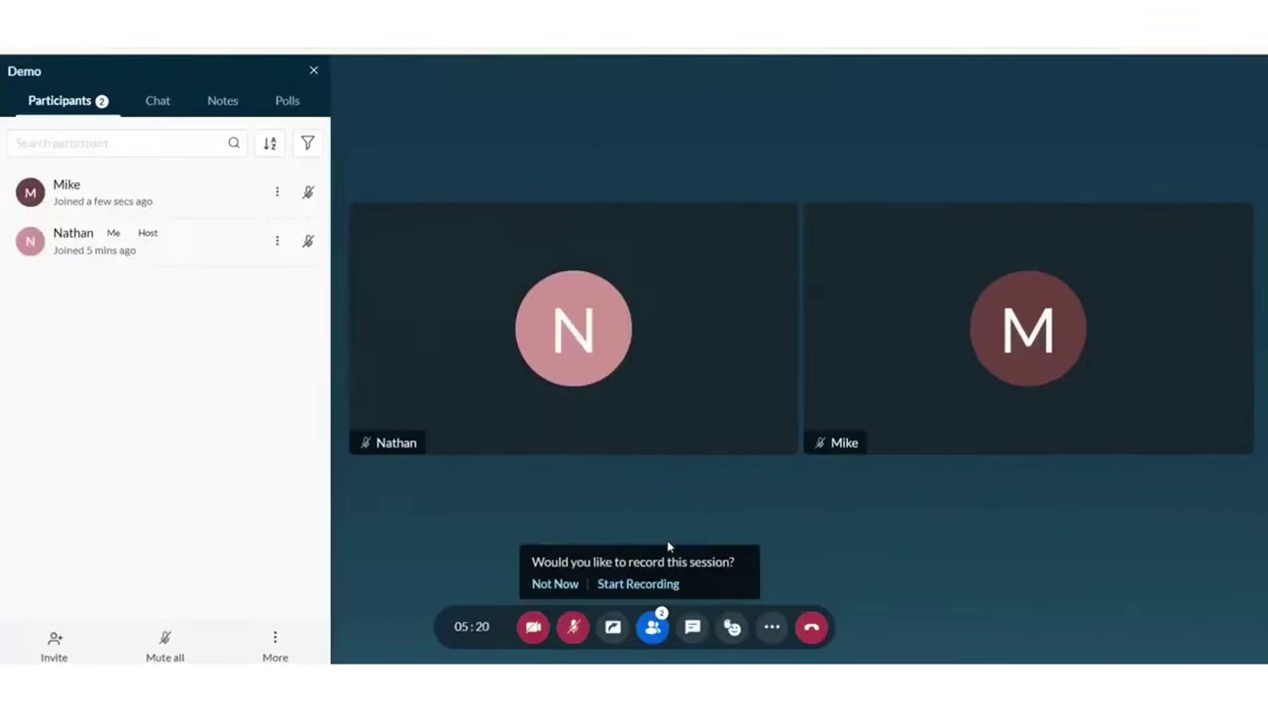
Display the participant filter options, and pin and unpin the other participant's video.
click(307, 142)
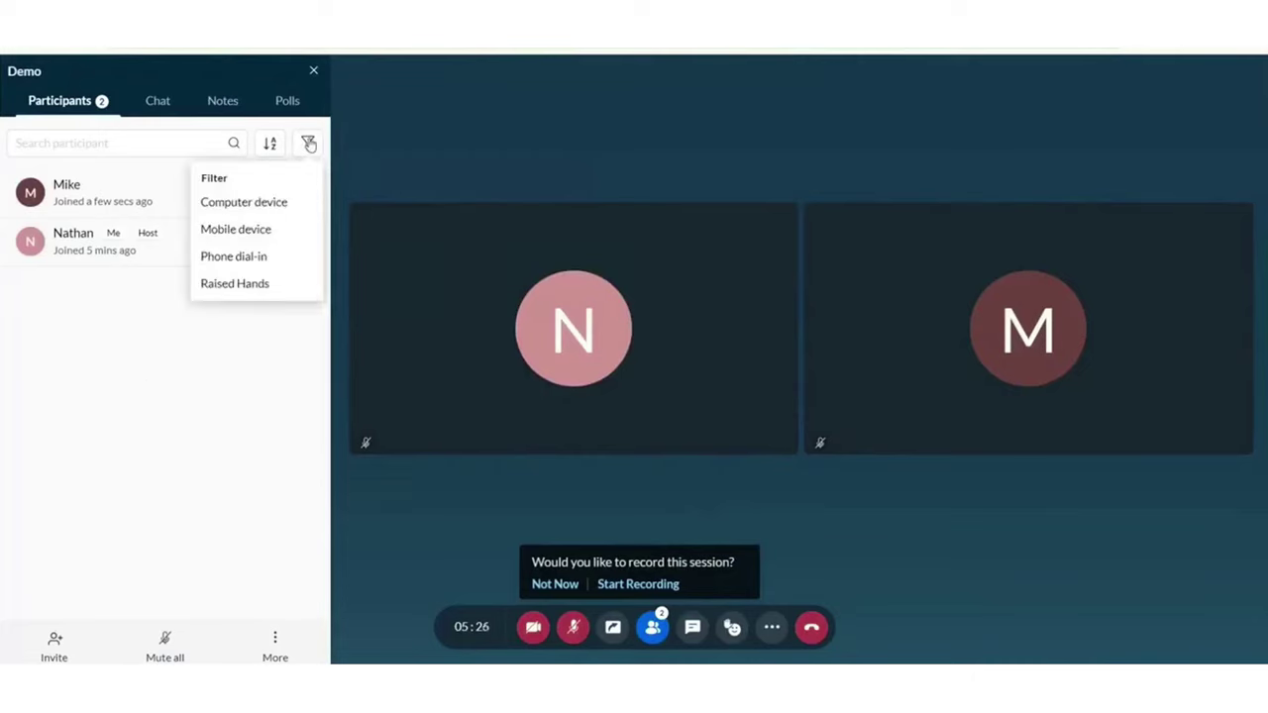
click(112, 310)
click(277, 192)
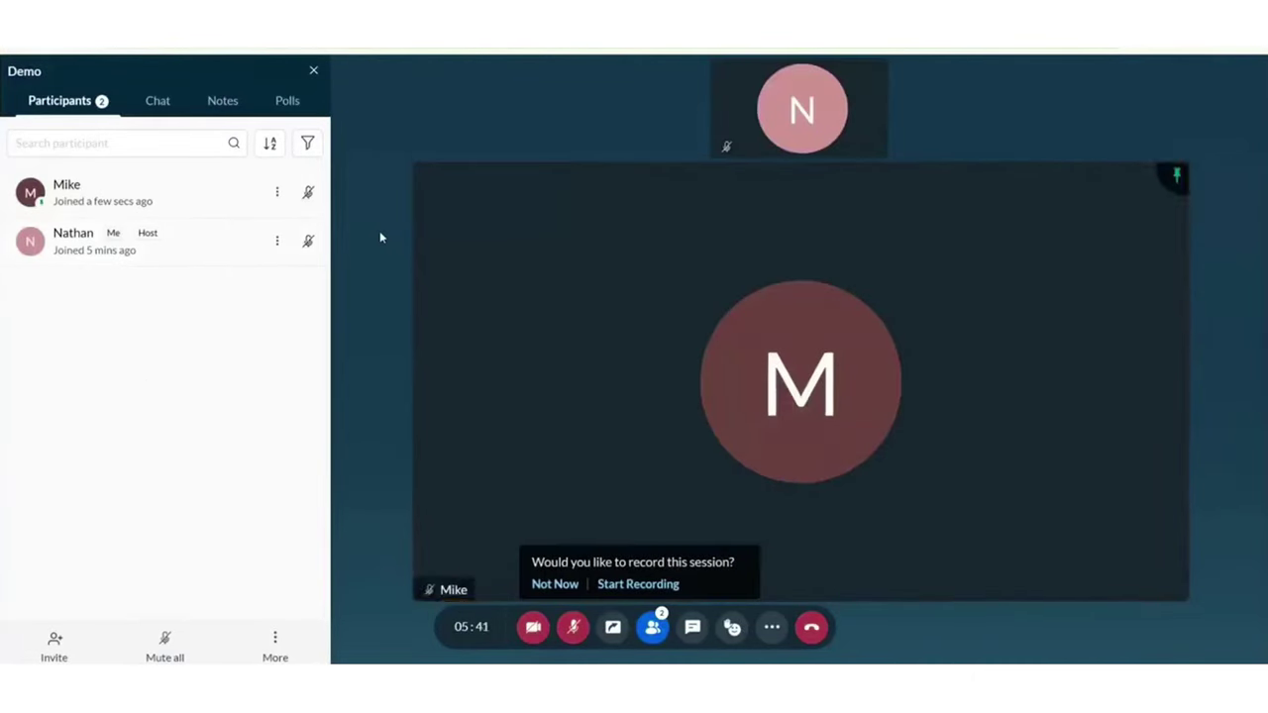
click(276, 191)
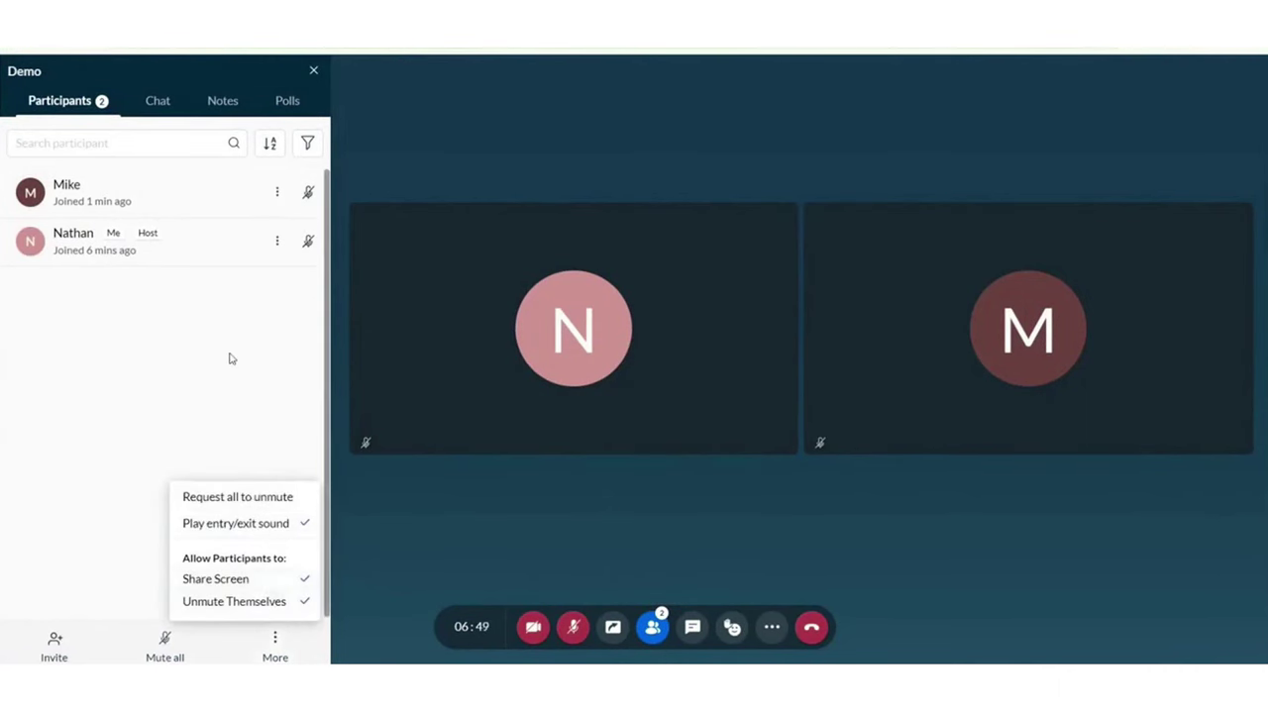
Exchange the messages "Hi" and "Hey" in the meeting chat and send a voice message.
click(164, 103)
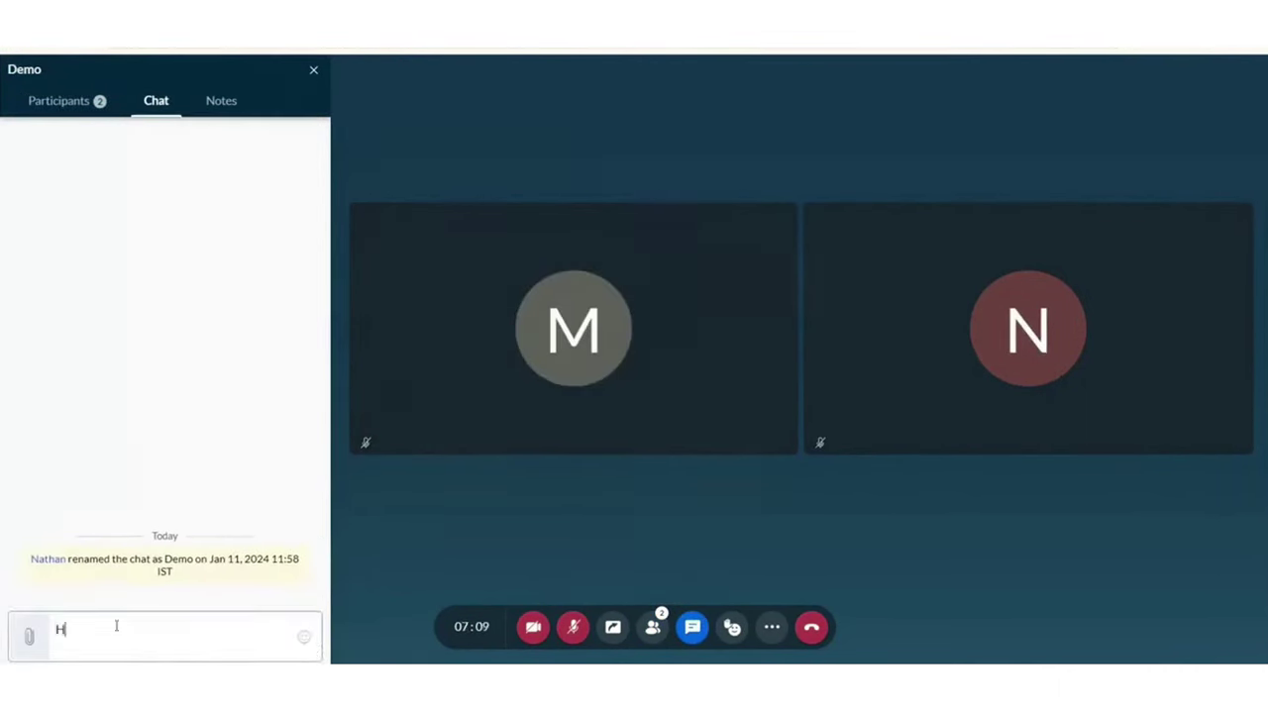
click(281, 639)
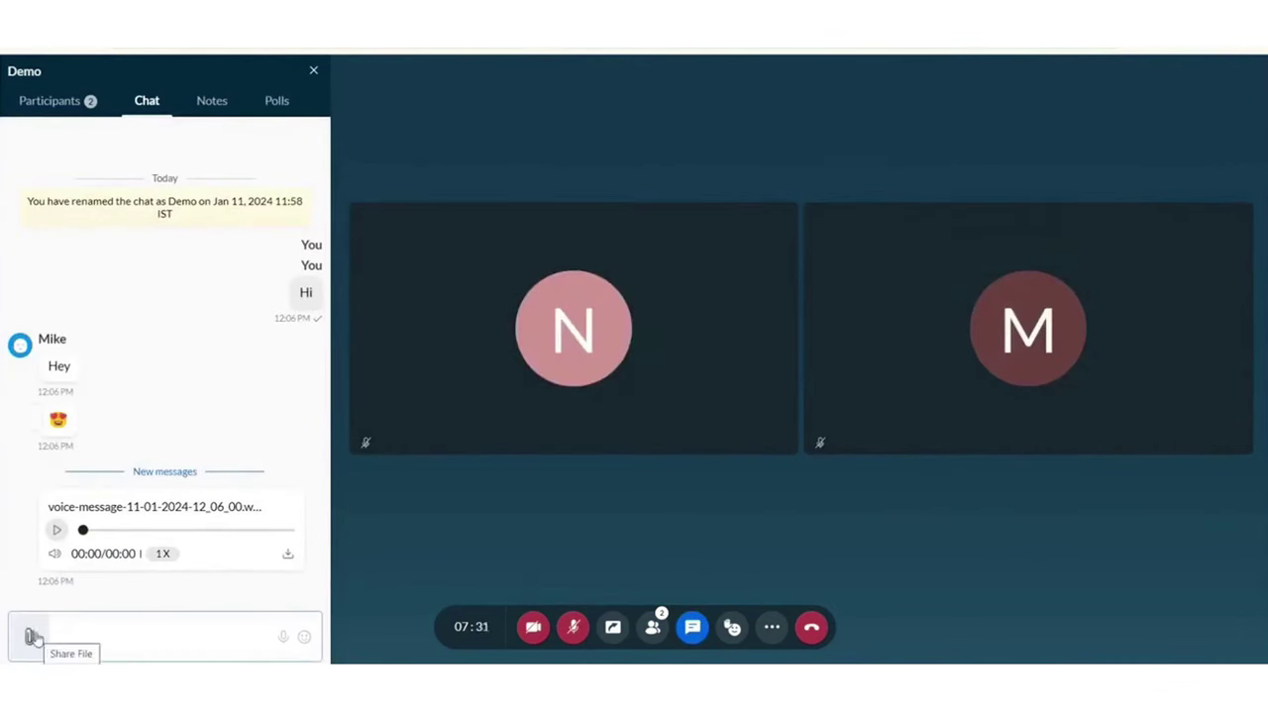
Open the notes for this meeting and apply the meeting notes template.
click(211, 100)
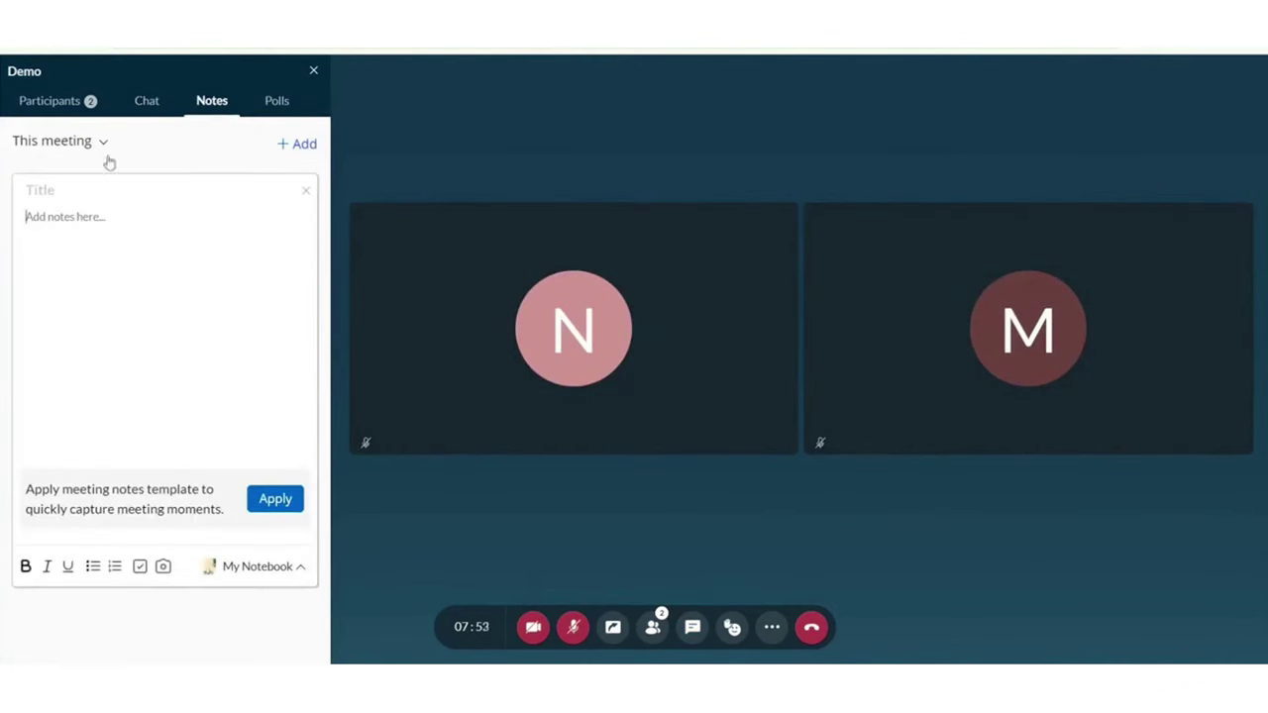
click(275, 498)
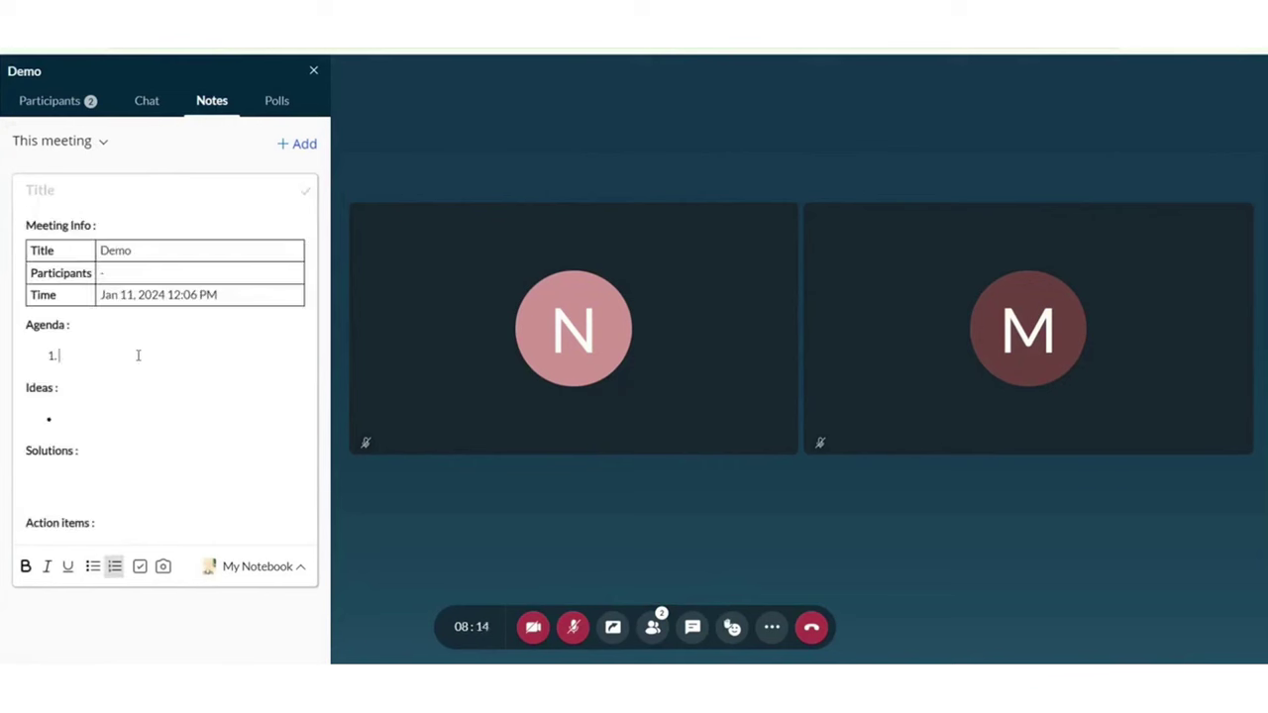
Add a star rating poll titled Feedback, view its result and return to the poll list.
click(268, 103)
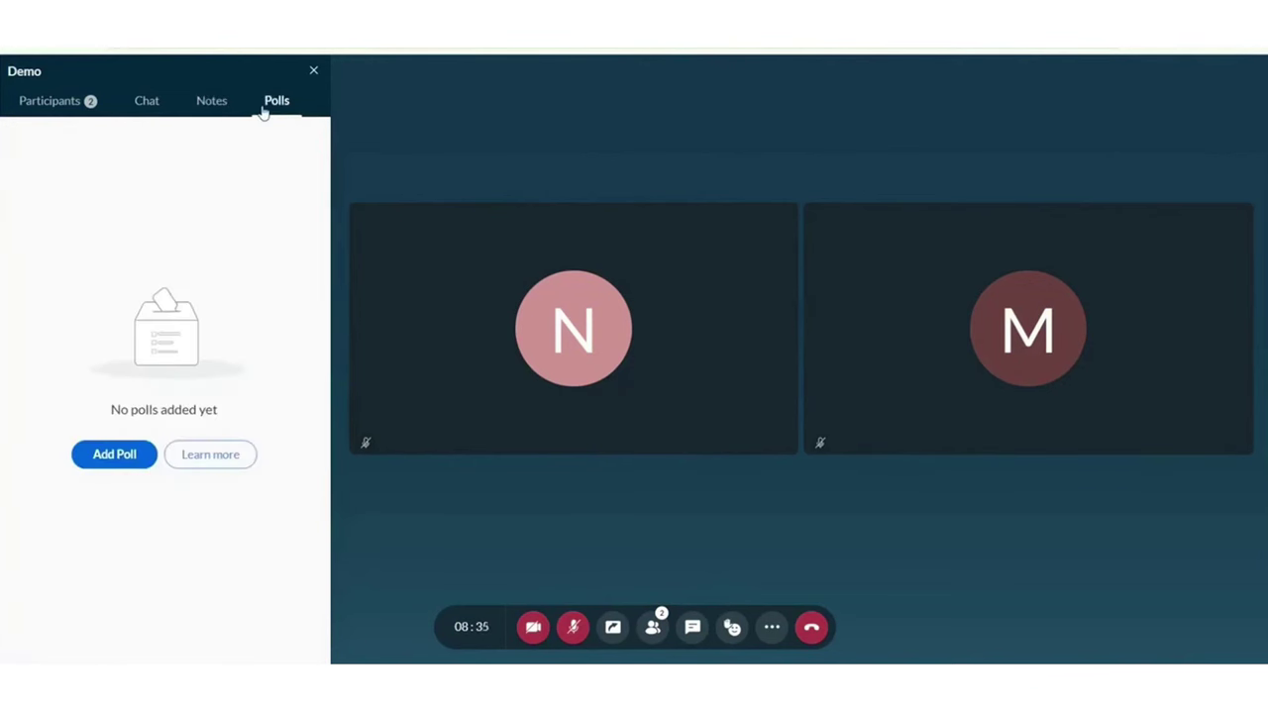
click(114, 454)
text(Feed)
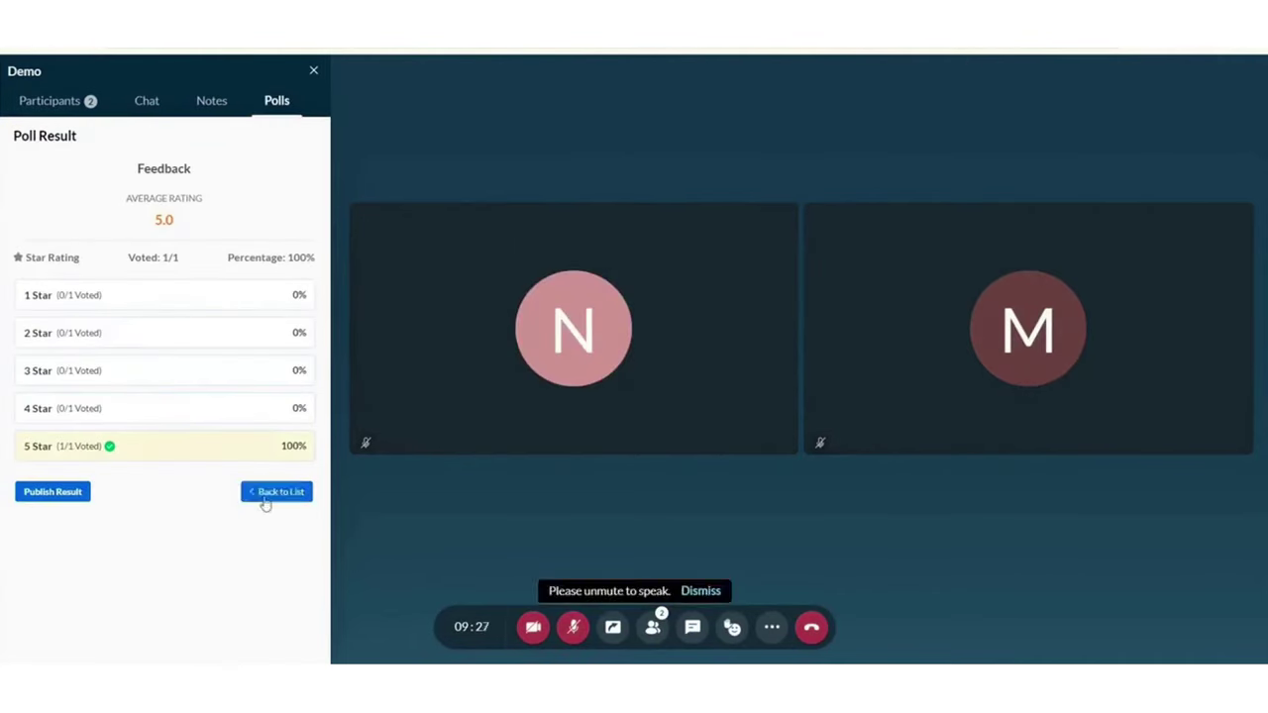
click(275, 492)
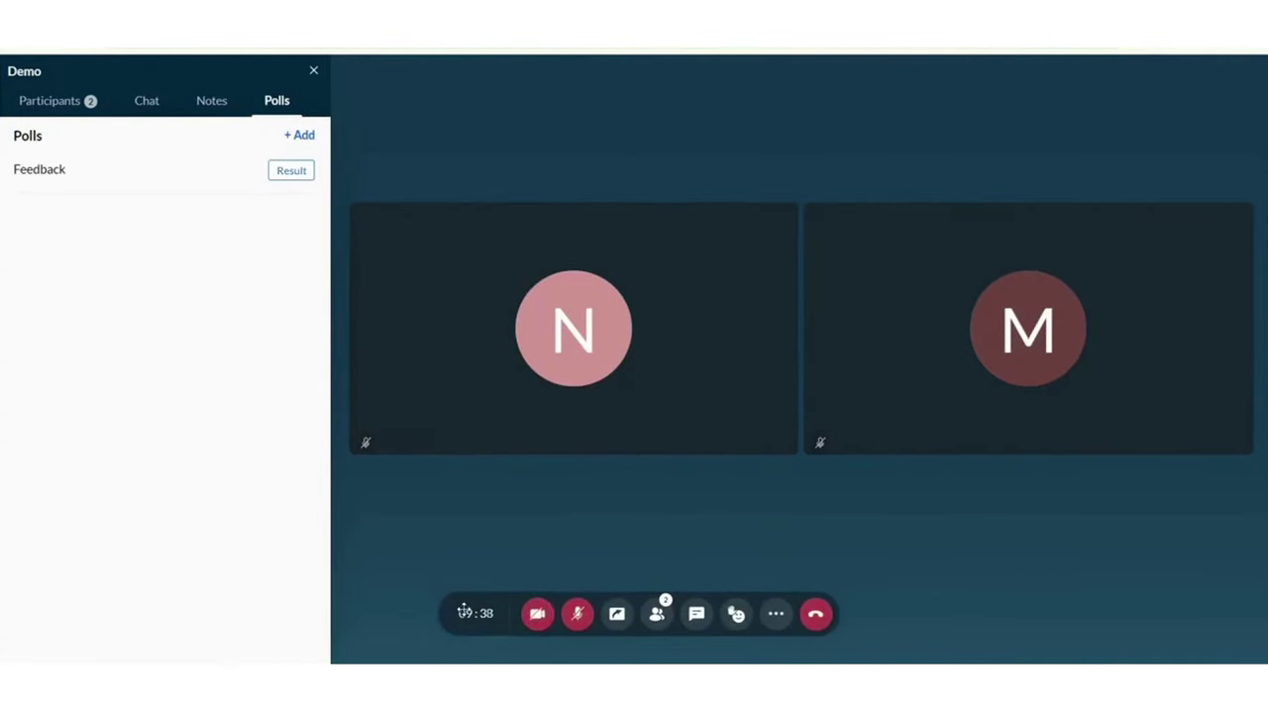
Open the meeting's shareable files, look through My Files and WorkDrive, and close the file picker.
click(616, 613)
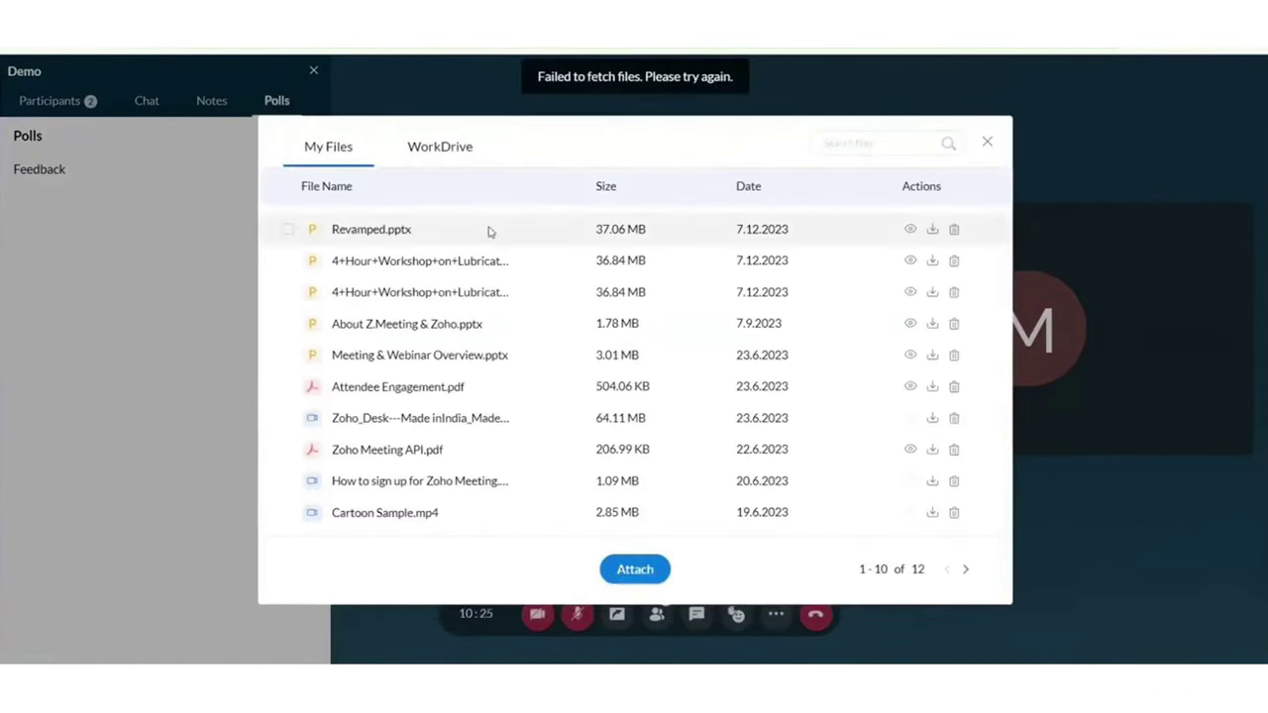
click(439, 145)
click(331, 145)
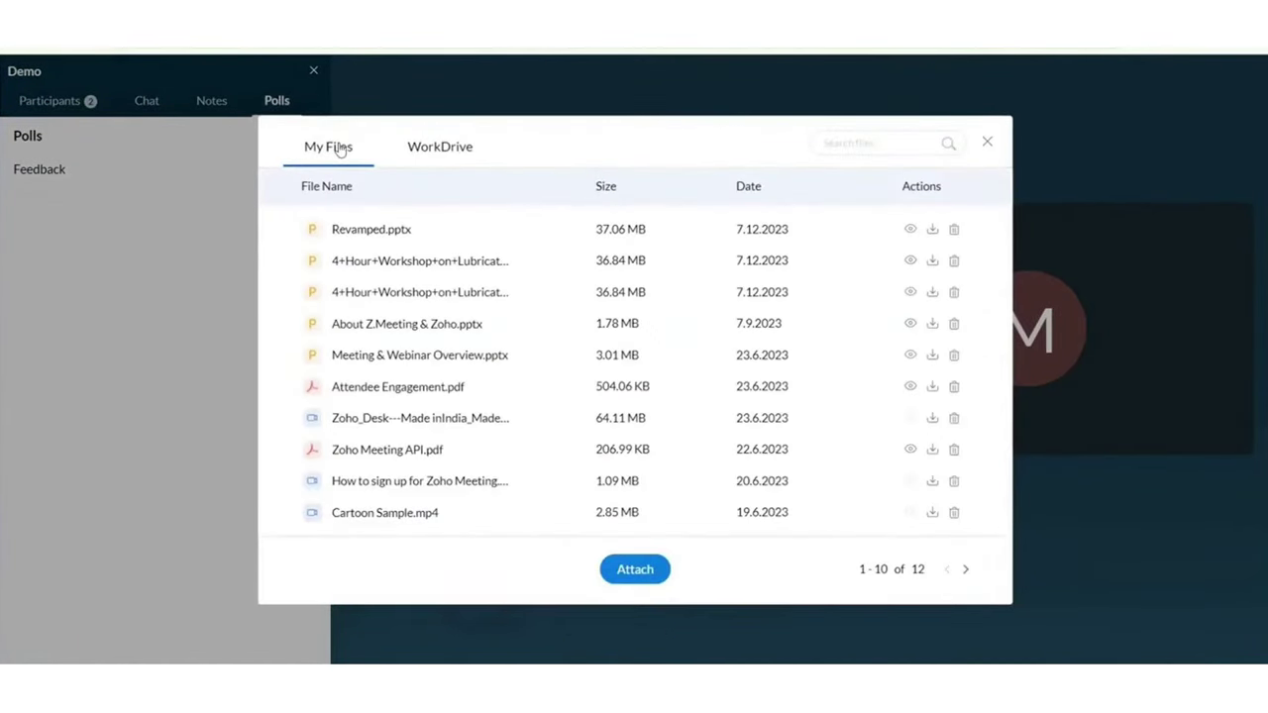
click(987, 142)
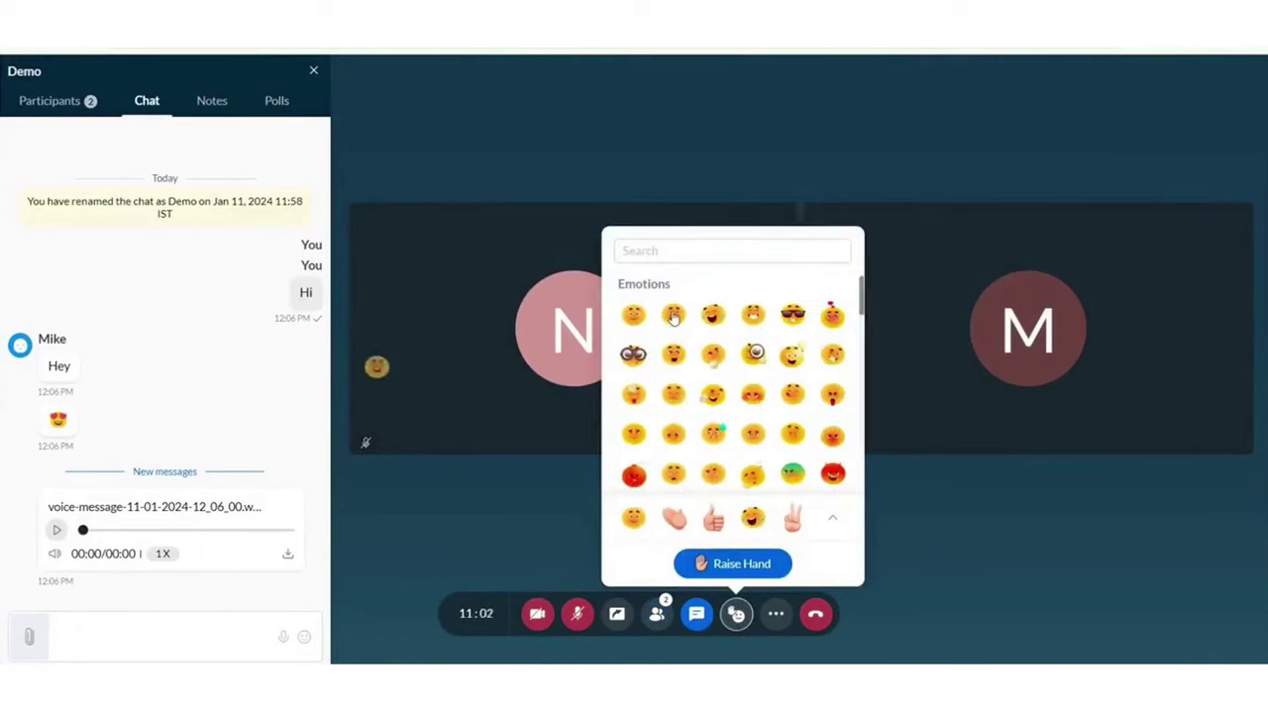
Send a smiley reaction and raise a hand in the meeting.
click(733, 564)
click(702, 614)
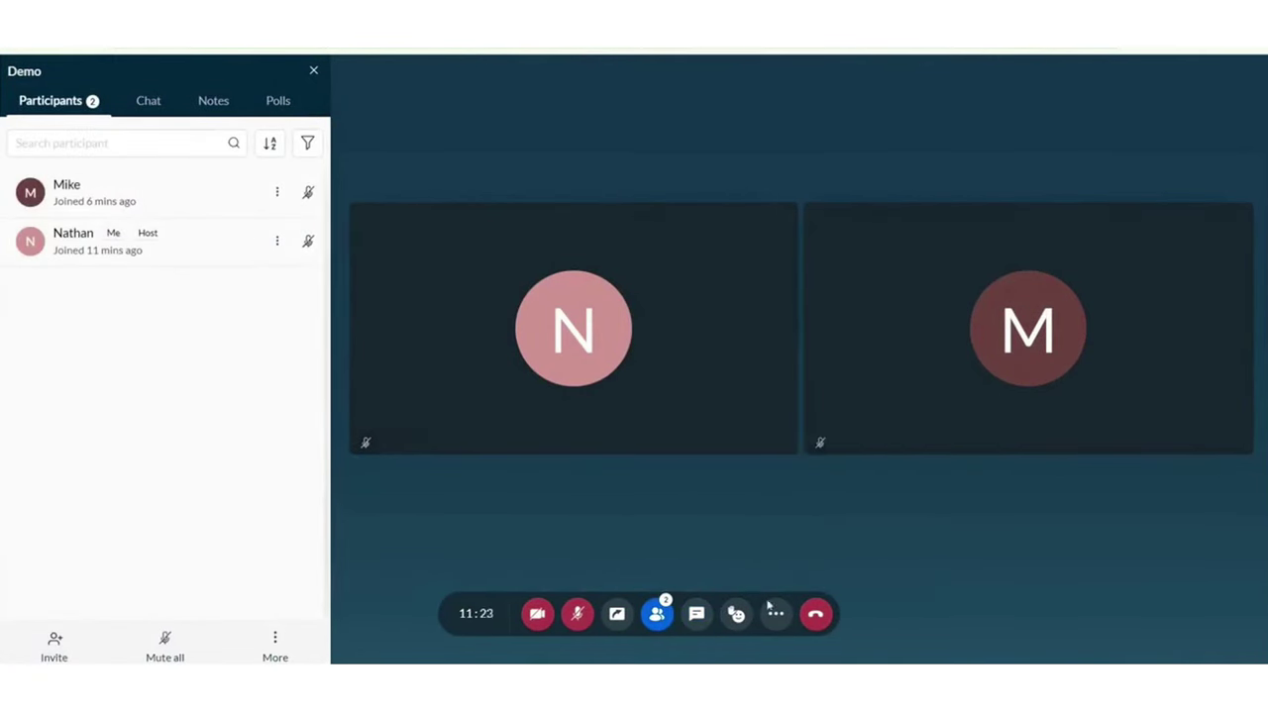
Lock the meeting and reject a new guest's request to join it.
click(776, 614)
click(798, 292)
click(808, 269)
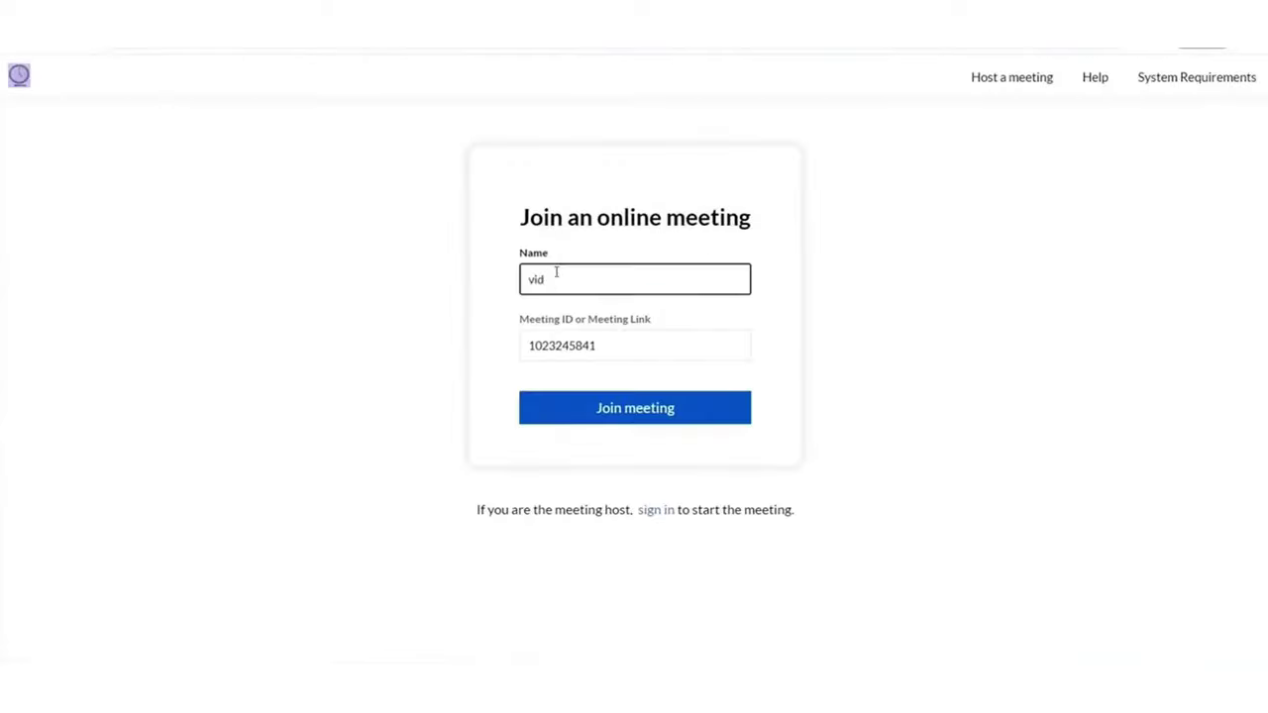
click(600, 414)
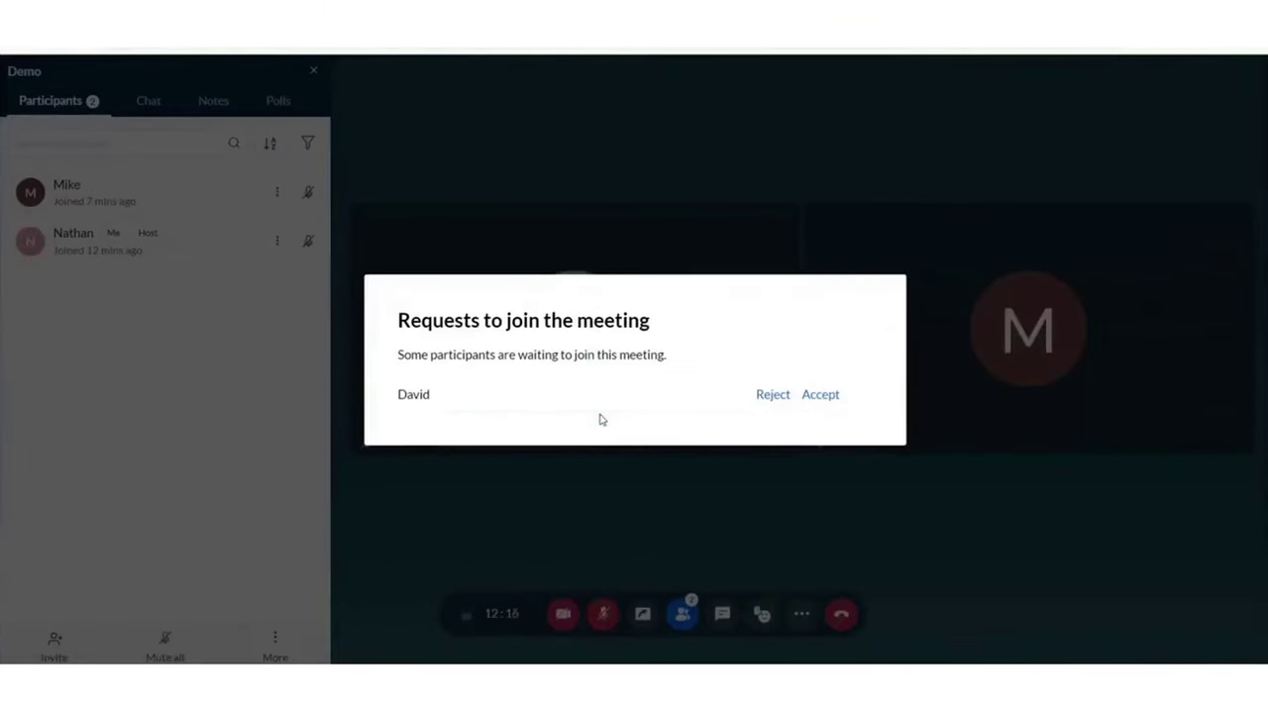
click(763, 395)
Start recording the meeting and pause the recording.
click(802, 614)
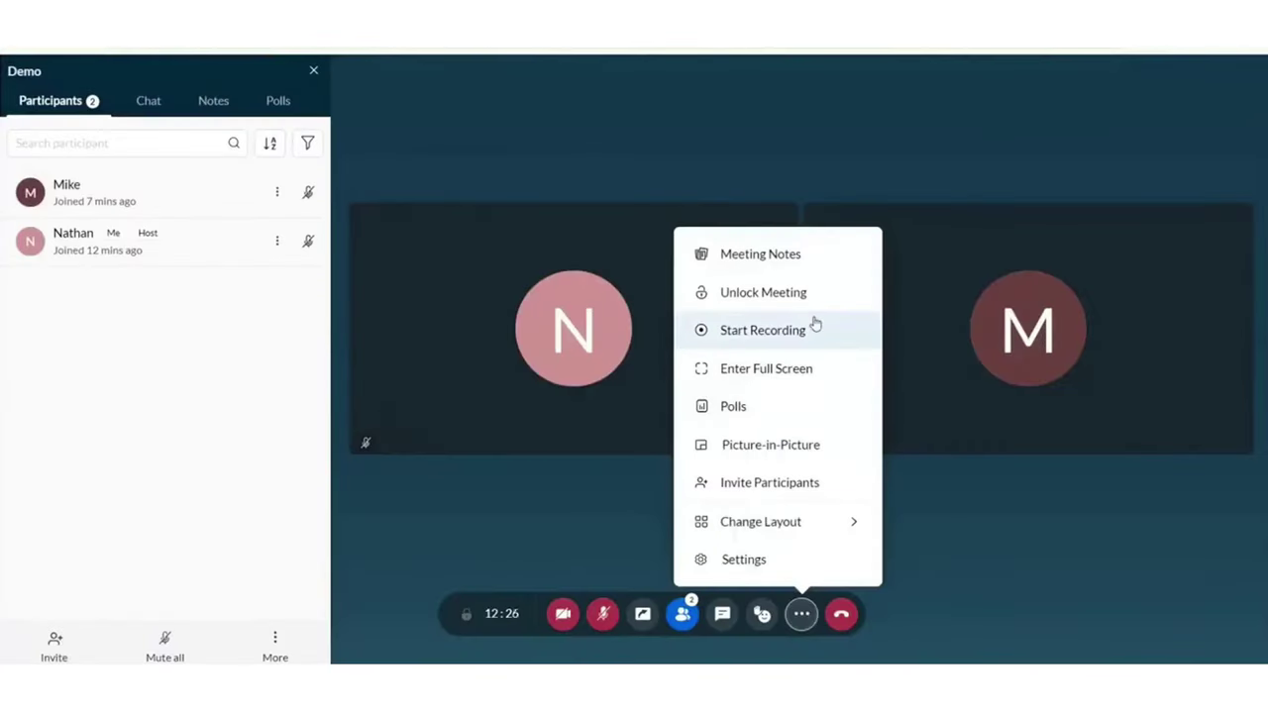
click(783, 330)
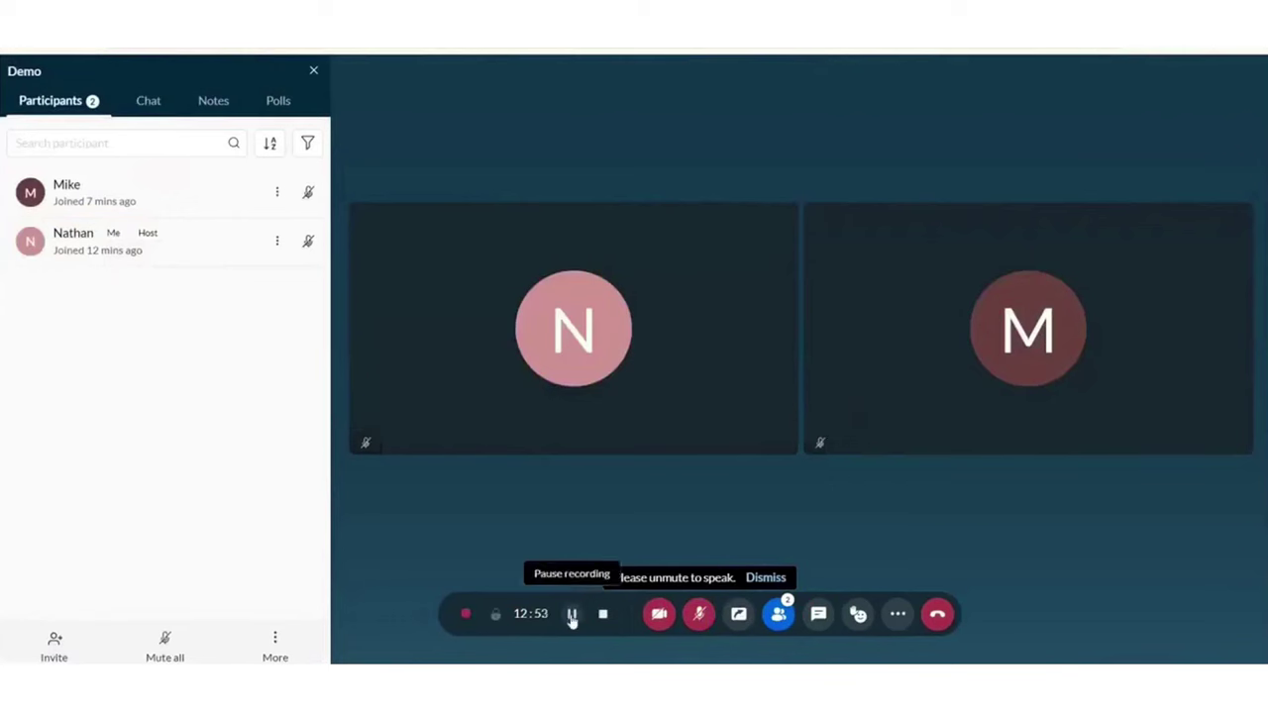
click(572, 614)
Change the meeting layout to one large speaker video with participant thumbnails above it.
click(868, 614)
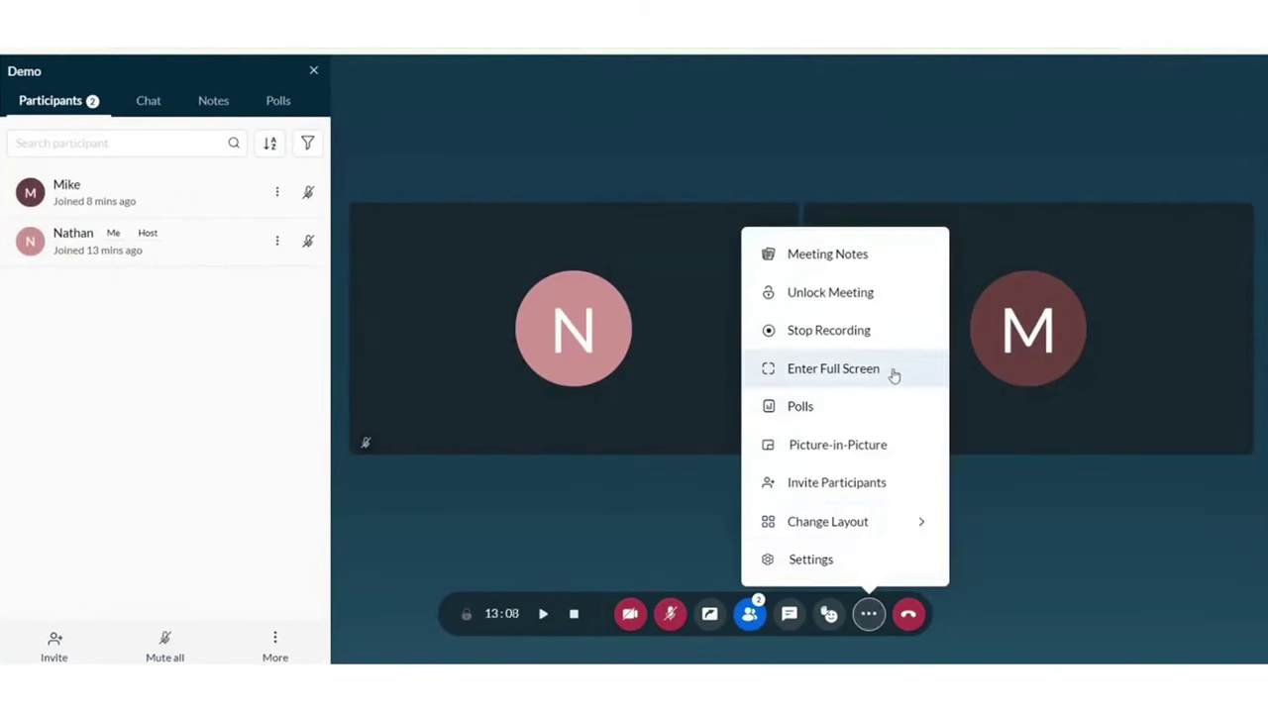
click(1036, 445)
click(1053, 483)
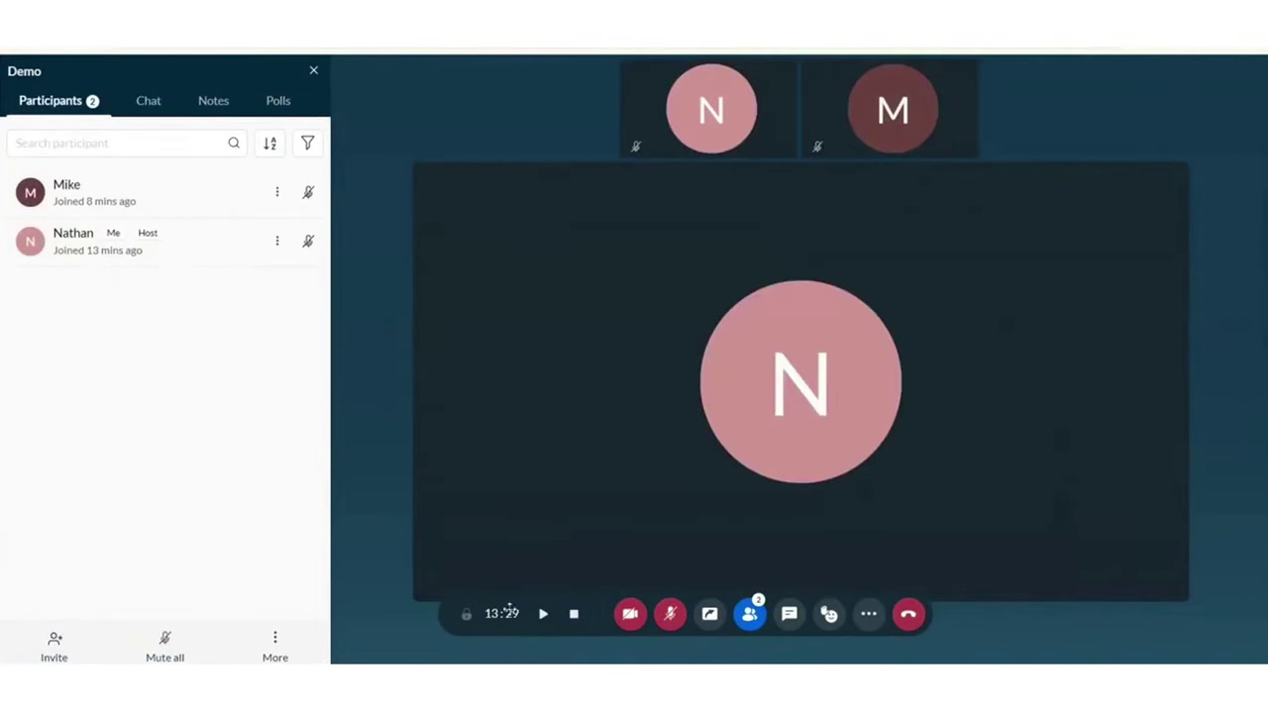
Open the meeting settings and examine the computer and phone audio, camera and background options.
click(868, 614)
click(810, 559)
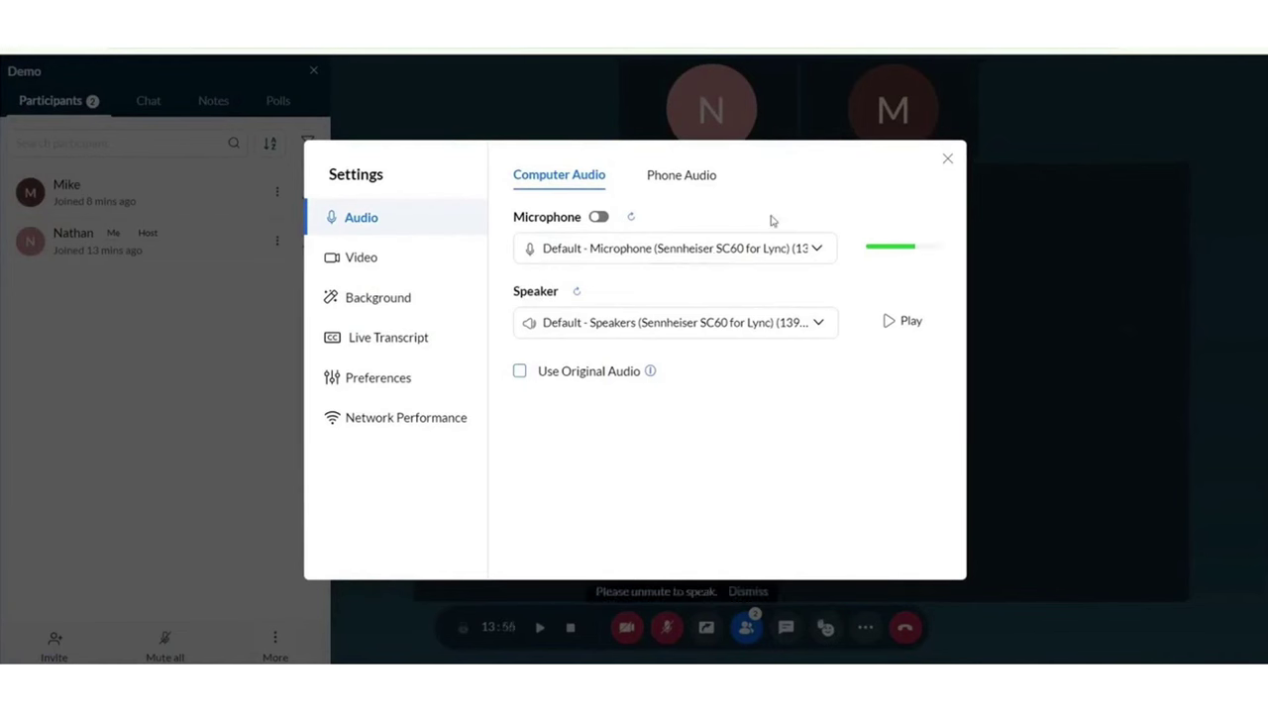
click(699, 180)
click(362, 258)
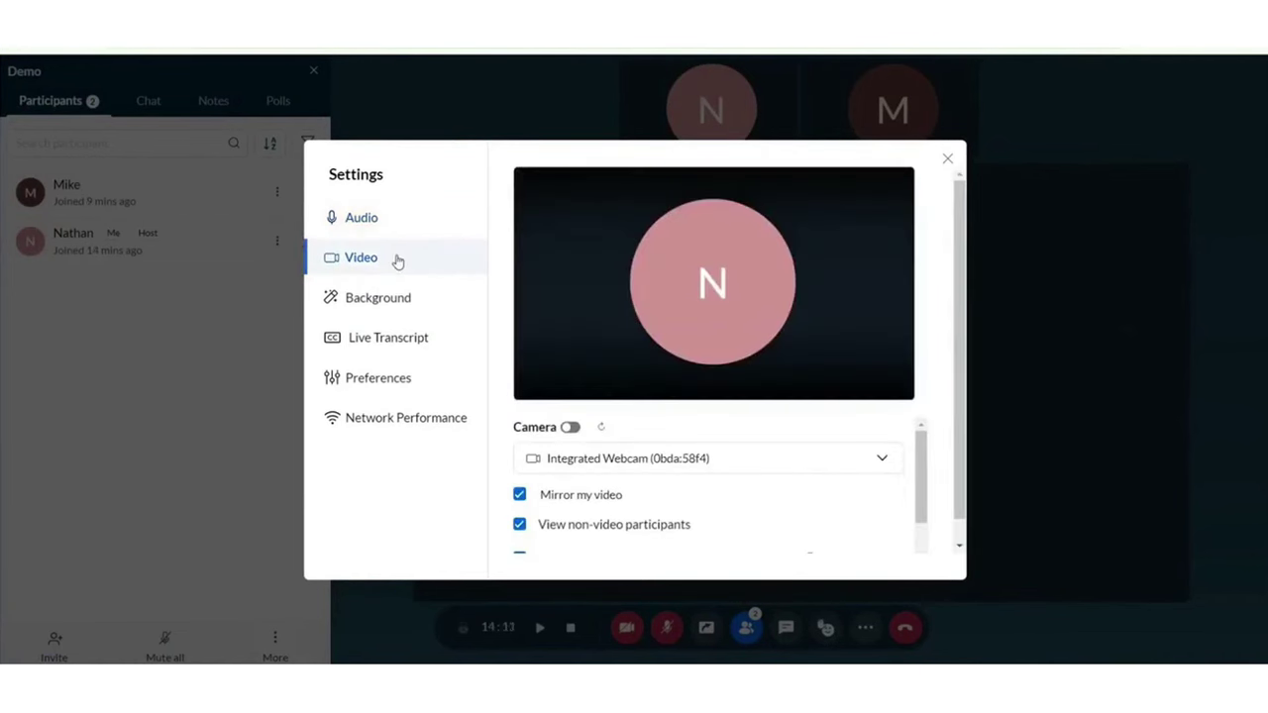
click(841, 453)
click(841, 453)
click(413, 300)
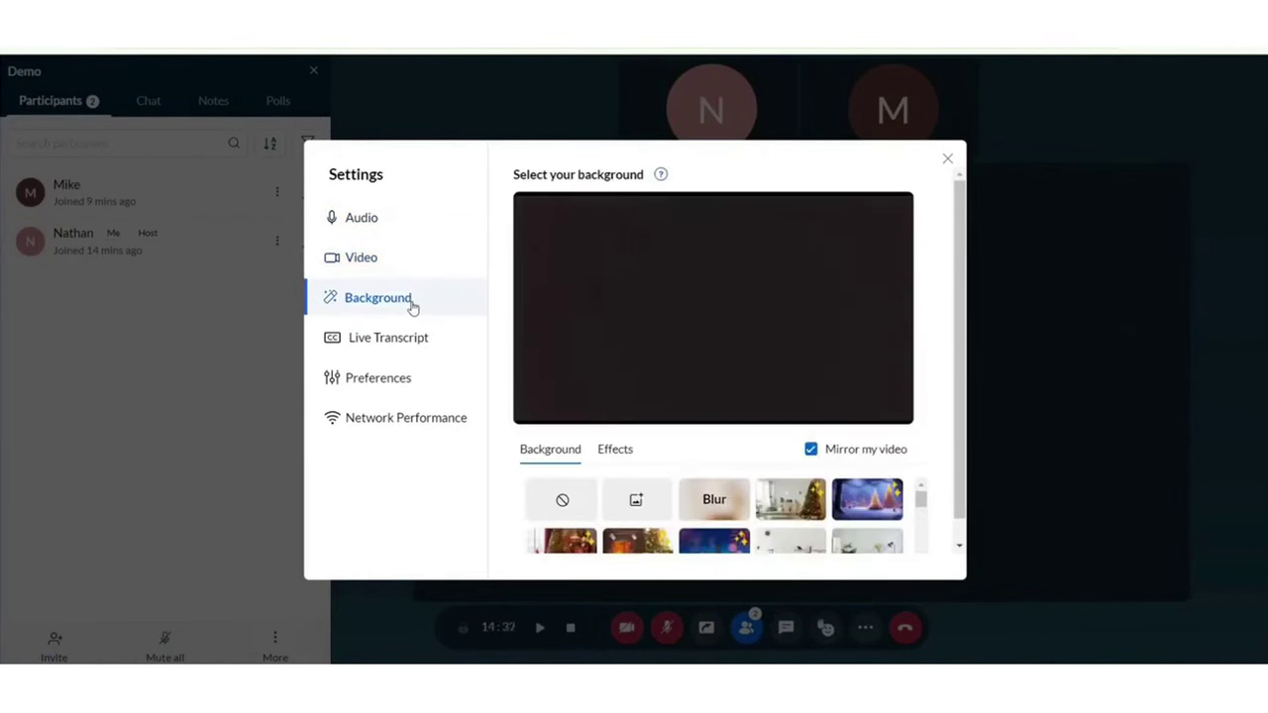
Examine the live transcript, preferences and network performance settings of the meeting and close the settings.
click(384, 338)
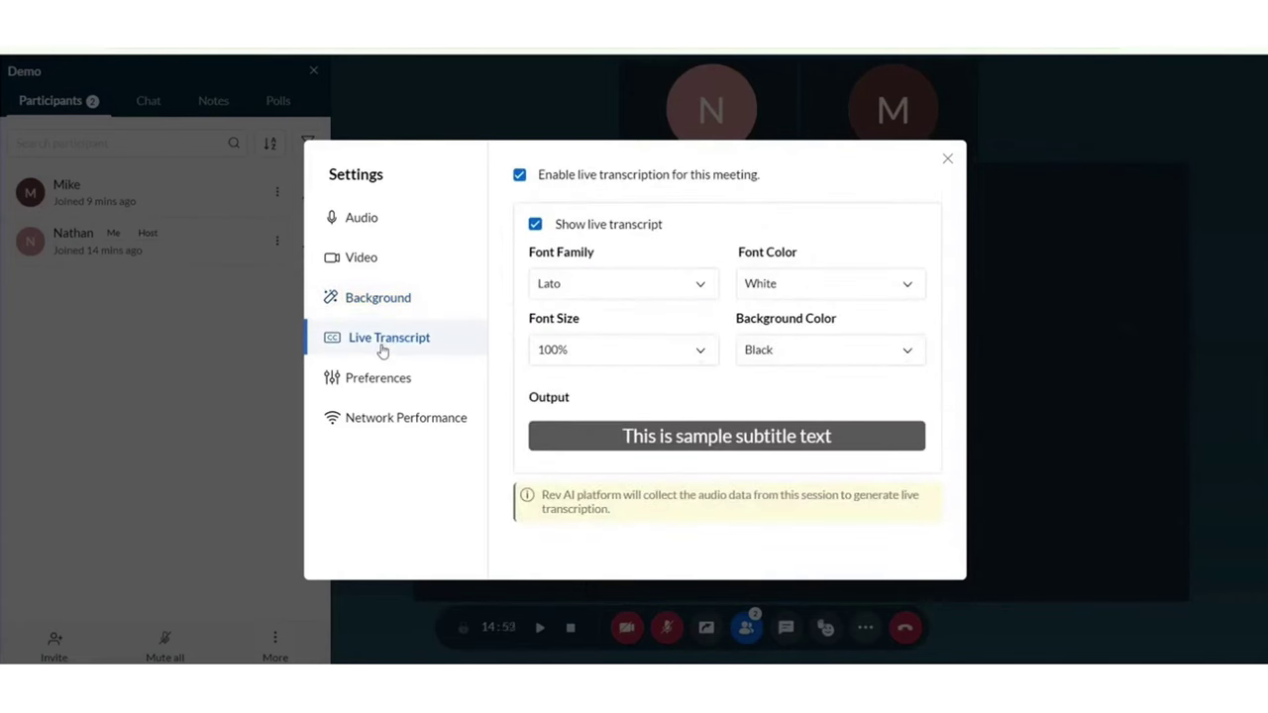
click(384, 381)
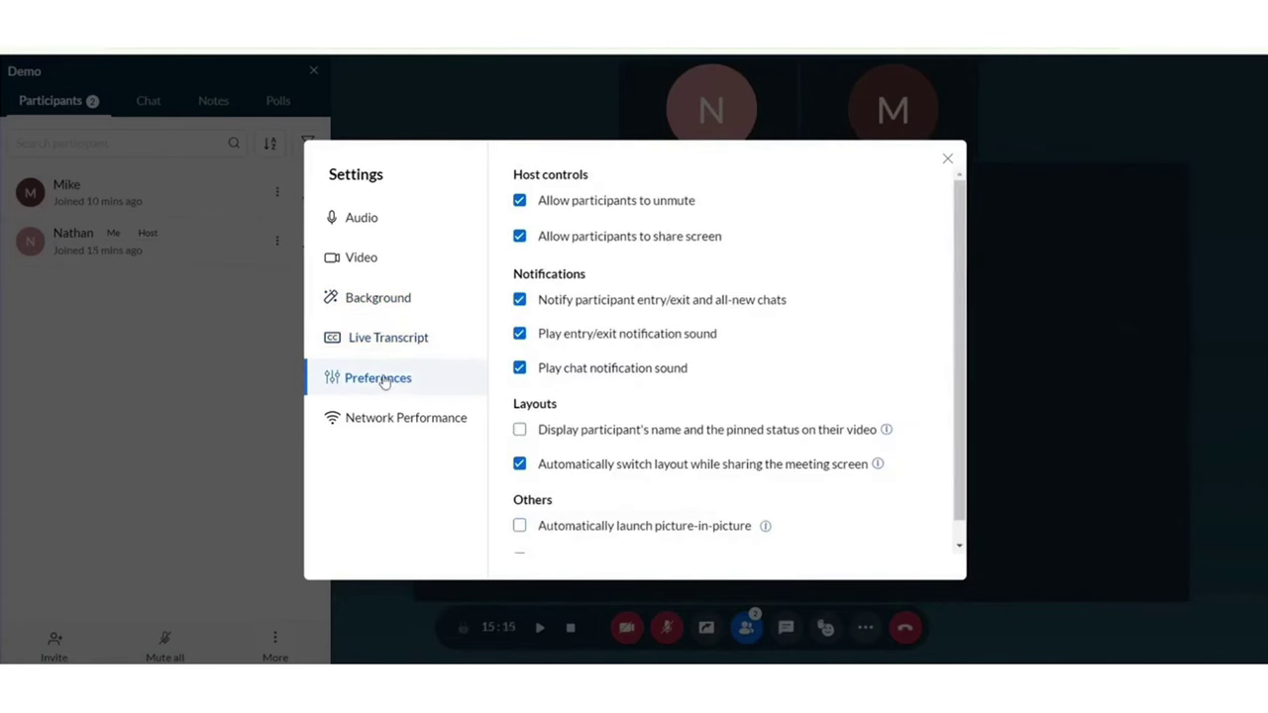
scroll(595, 496, down, 2)
click(424, 426)
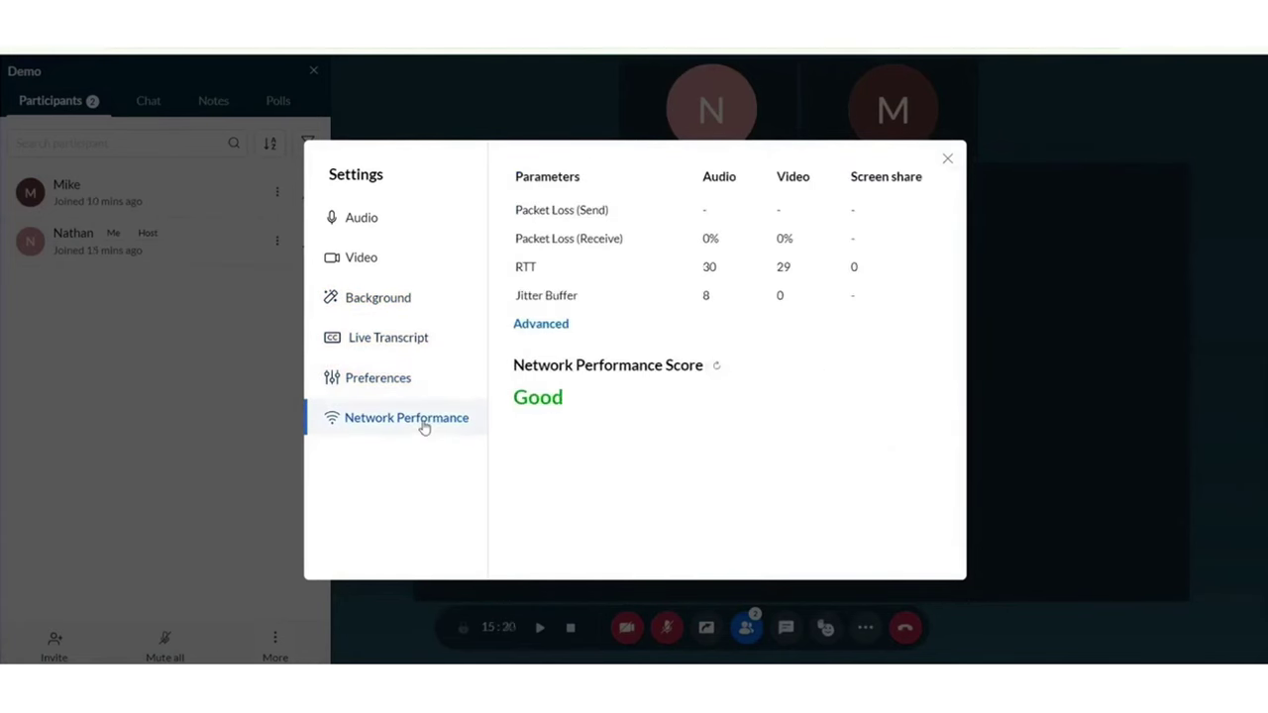
click(947, 162)
Share a whiteboard in the meeting, adding a thick grey stroke, a blue square and bulleted text, and draw a line on it as the participant.
key(alt+Tab)
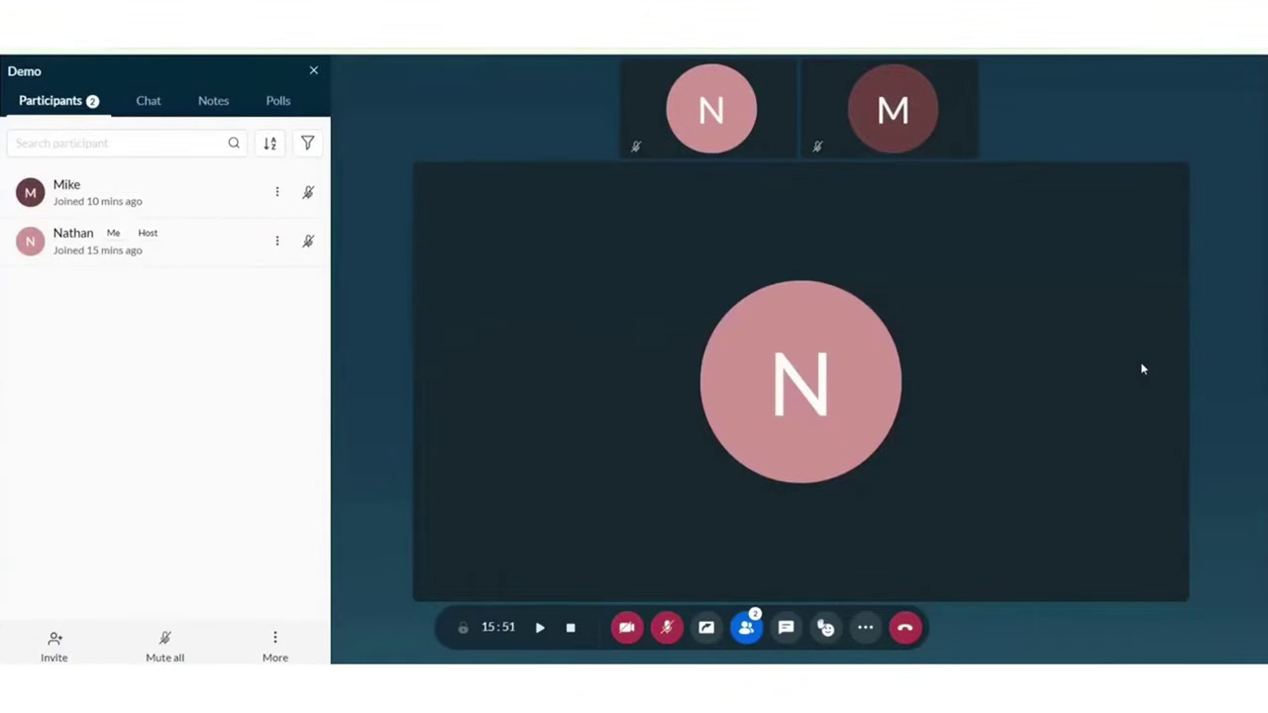
click(707, 627)
click(733, 552)
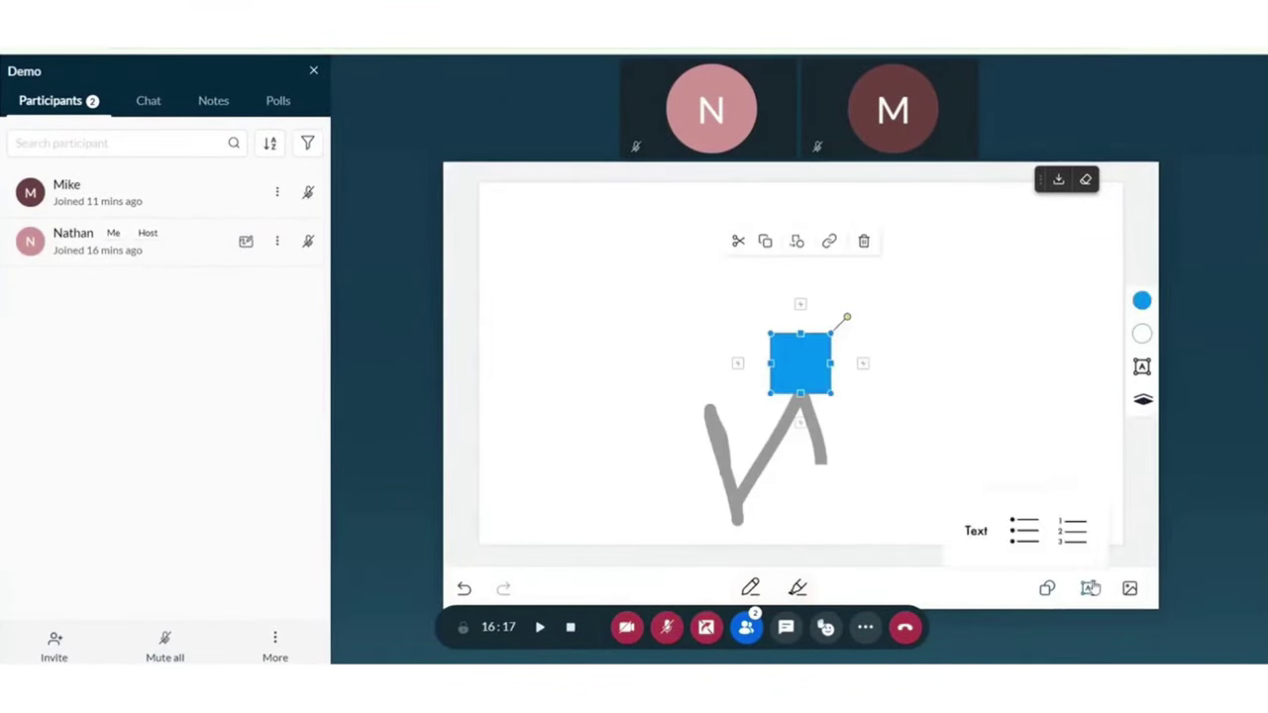
key(alt+Tab)
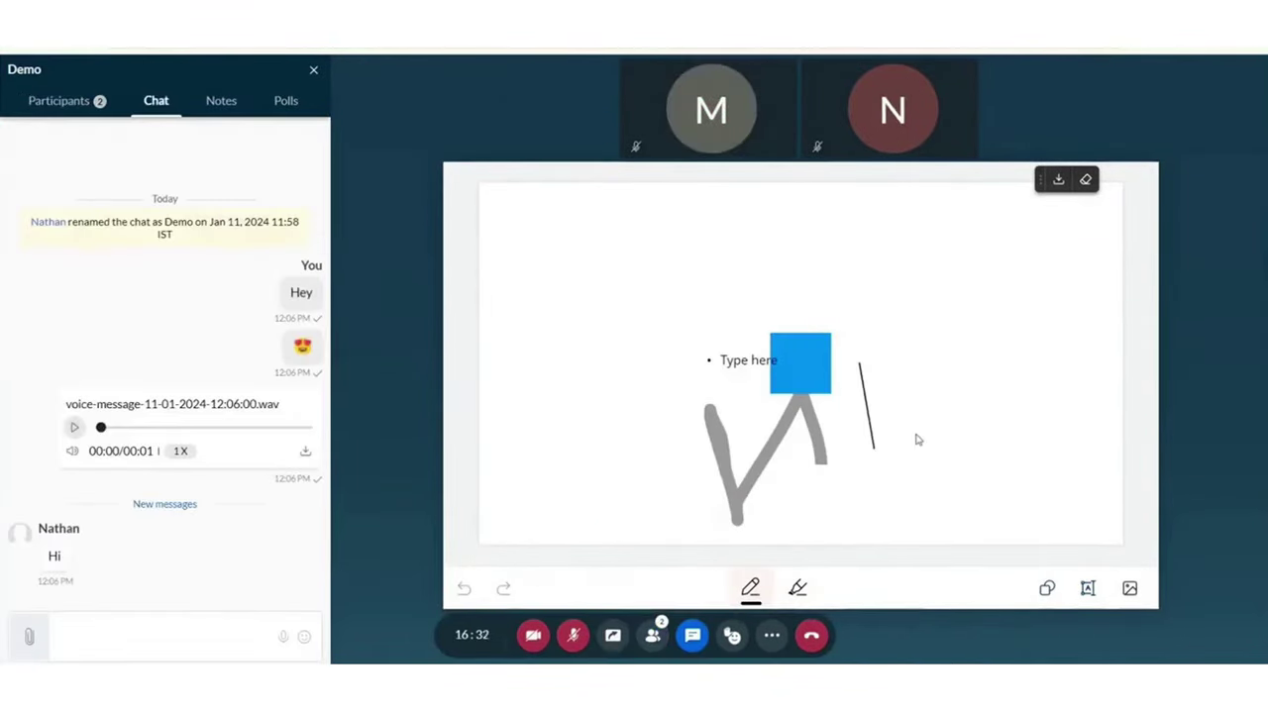
key(alt+Tab)
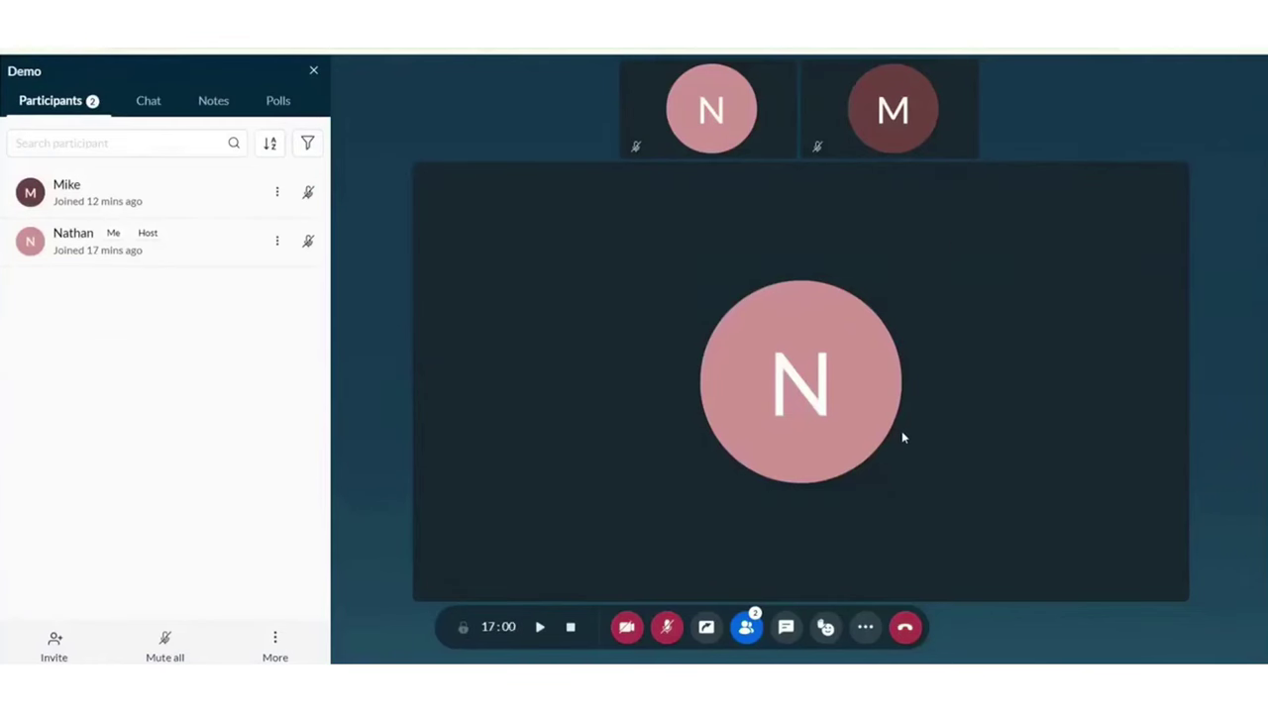
Launch picture-in-picture for the running meeting and view it over the Zoho Meeting home page.
click(865, 626)
click(897, 458)
key(alt+Tab)
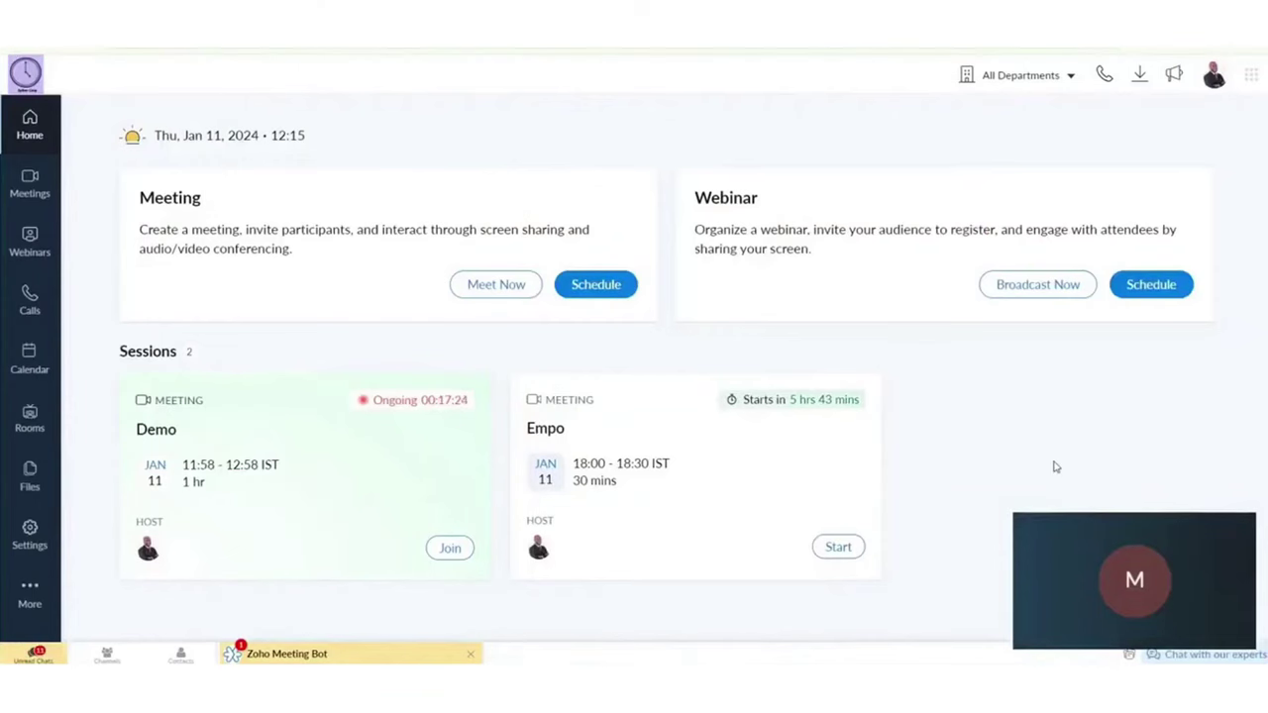
key(alt+Tab)
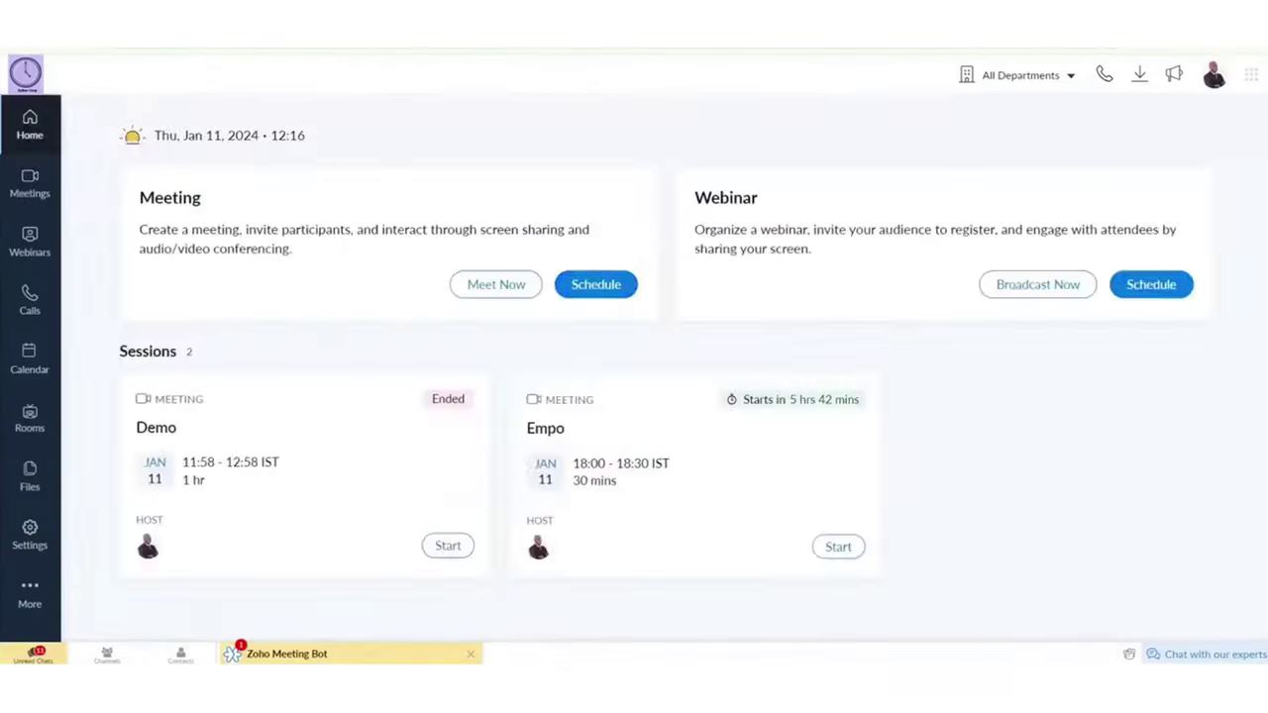
Fill in a new Human Resource video conferencing meeting titled Product Launch for 01/11/2024 at 13:30, lasting 30 minutes.
click(594, 283)
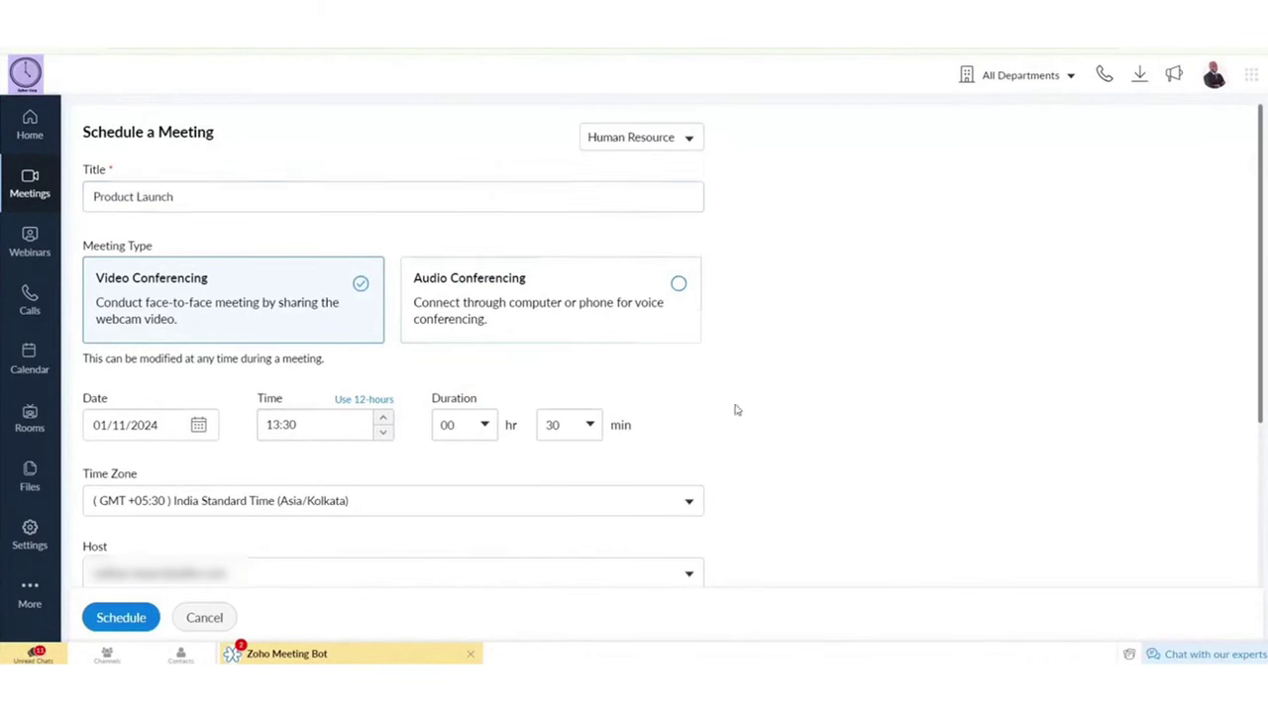
scroll(714, 411, down, 1)
scroll(763, 436, down, 2)
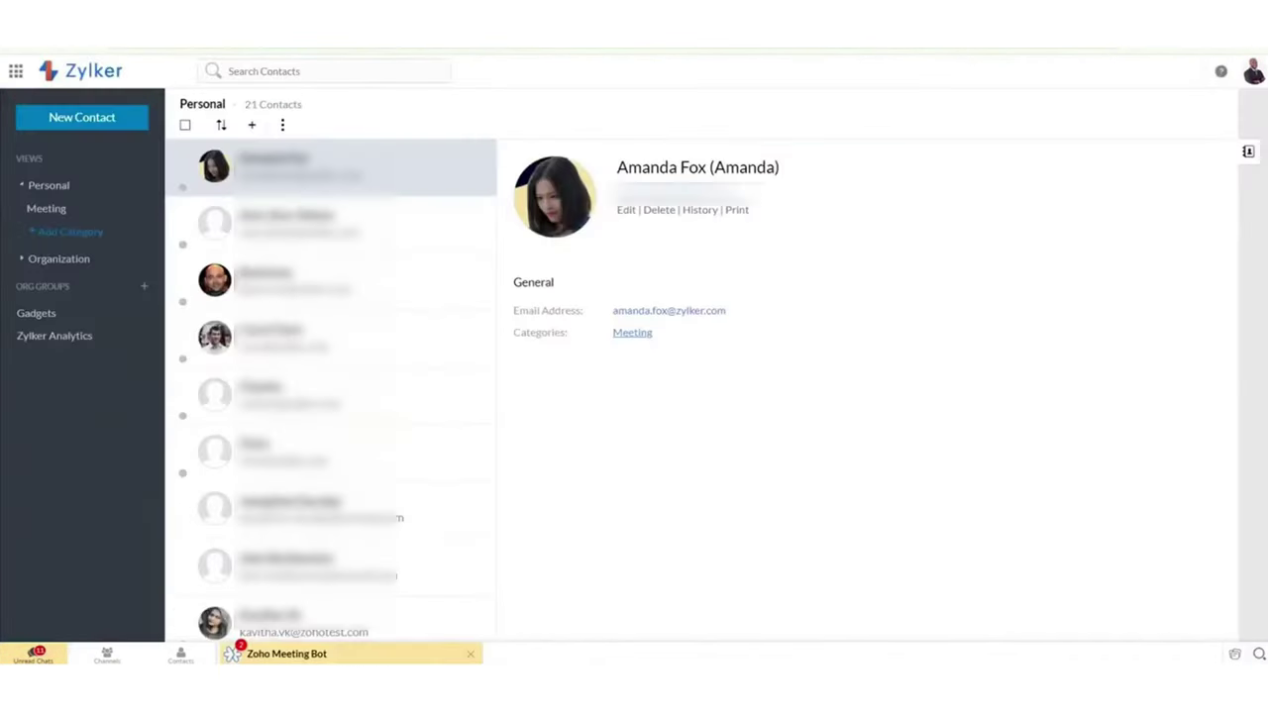
View the actions available for the Personal contacts list and return to the meeting scheduling form.
click(284, 124)
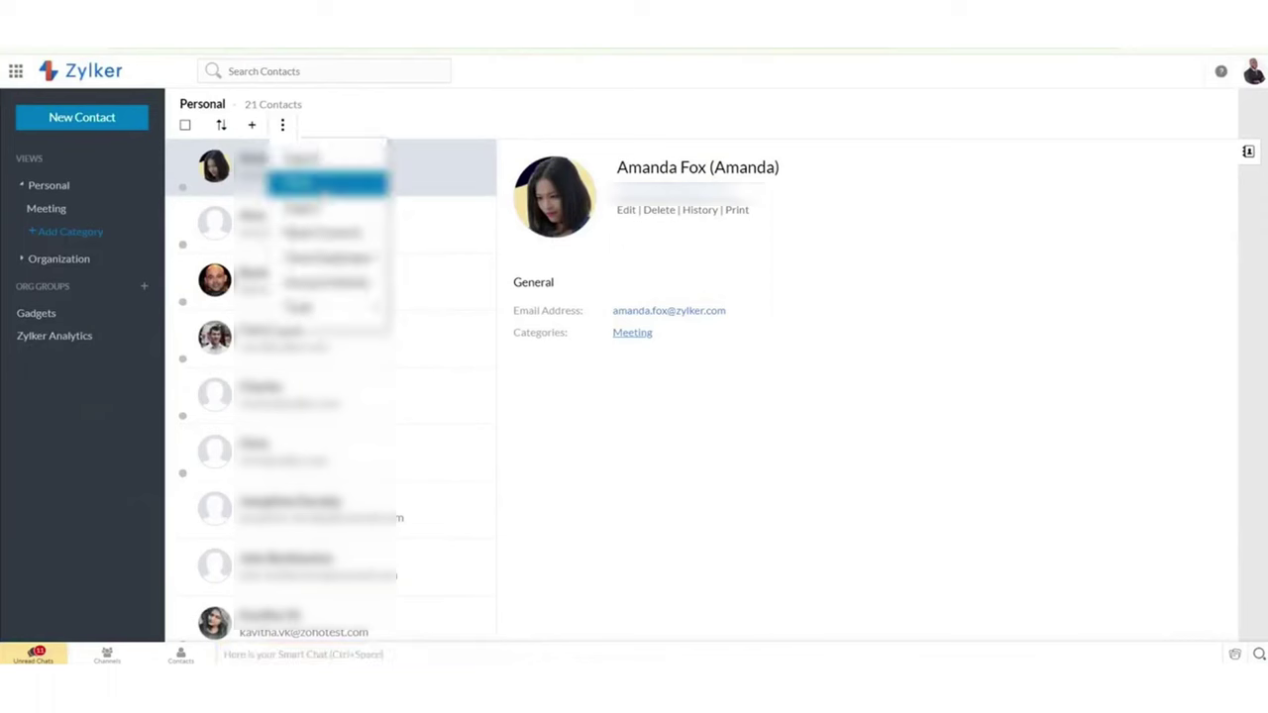
click(322, 181)
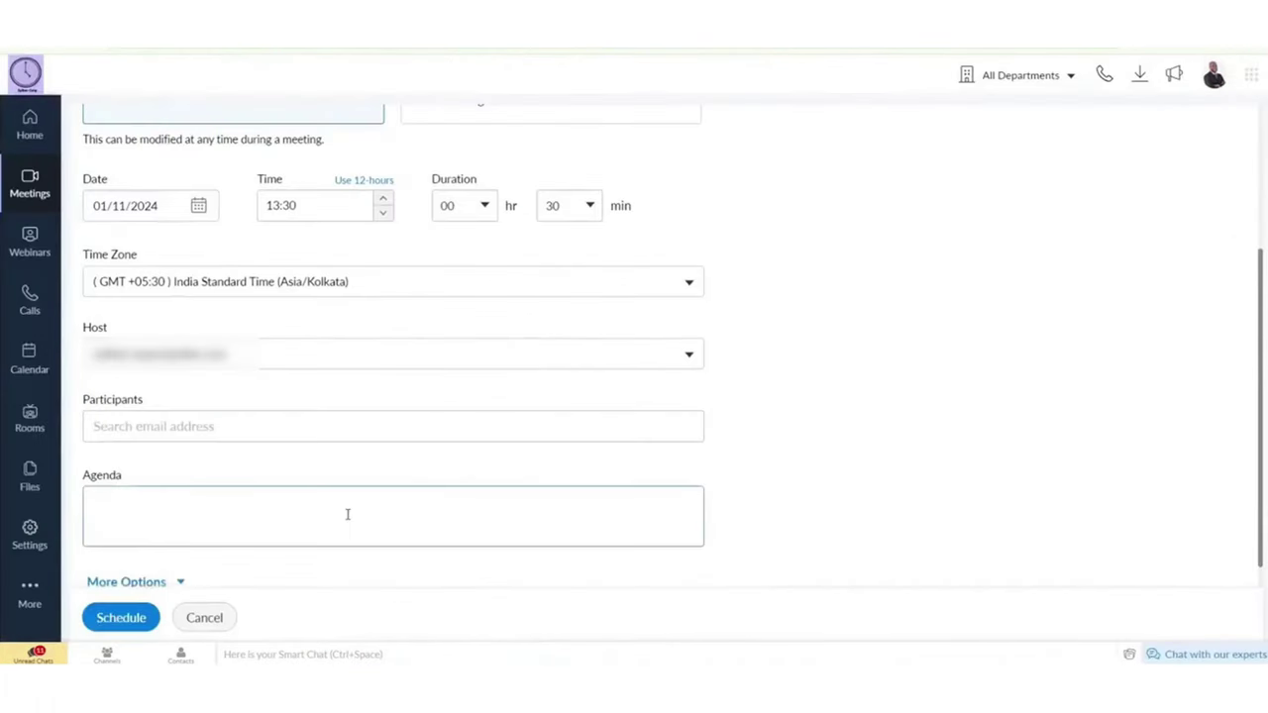
scroll(346, 512, up, 1)
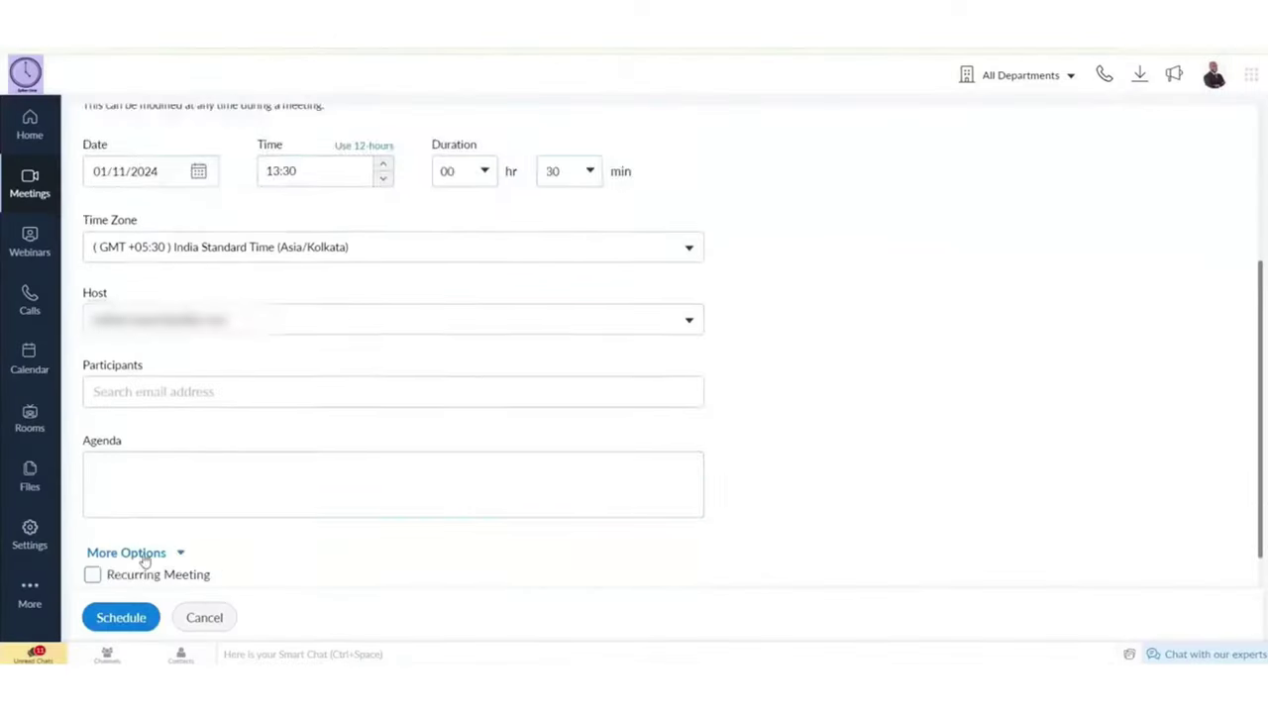
Try making the meeting recur weekly every 1 week and adding co-hosts.
click(93, 574)
scroll(306, 472, down, 2)
click(303, 498)
click(292, 445)
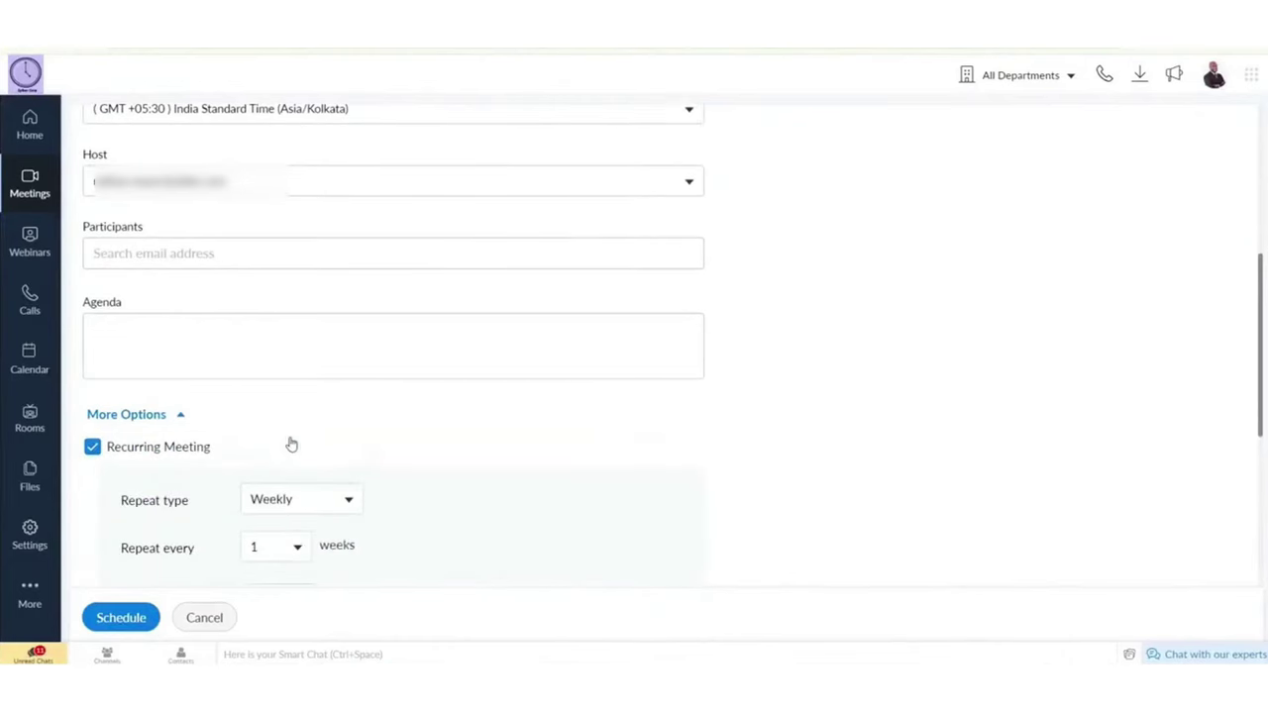
scroll(444, 511, down, 1)
scroll(444, 510, down, 3)
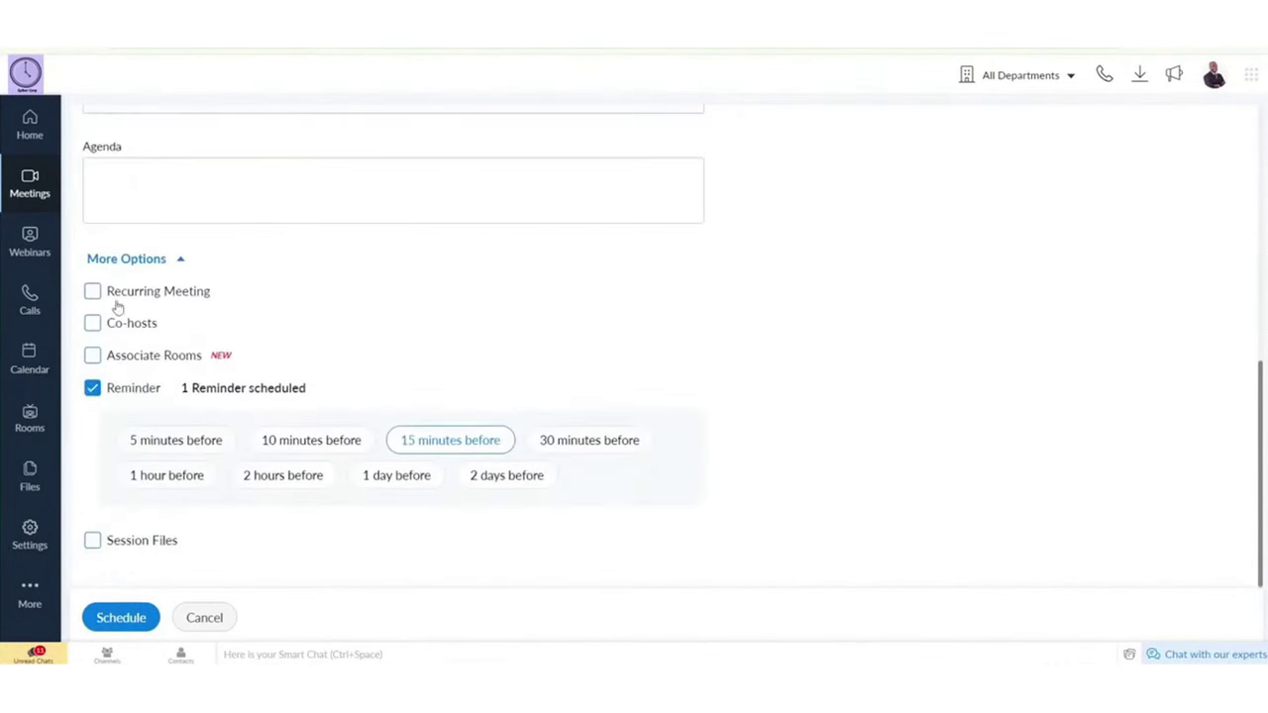
click(134, 323)
click(92, 323)
Enable session files and examine the My Files, WorkDrive and My Computer sources for attaching files.
click(92, 538)
scroll(192, 489, down, 1)
click(147, 525)
click(417, 135)
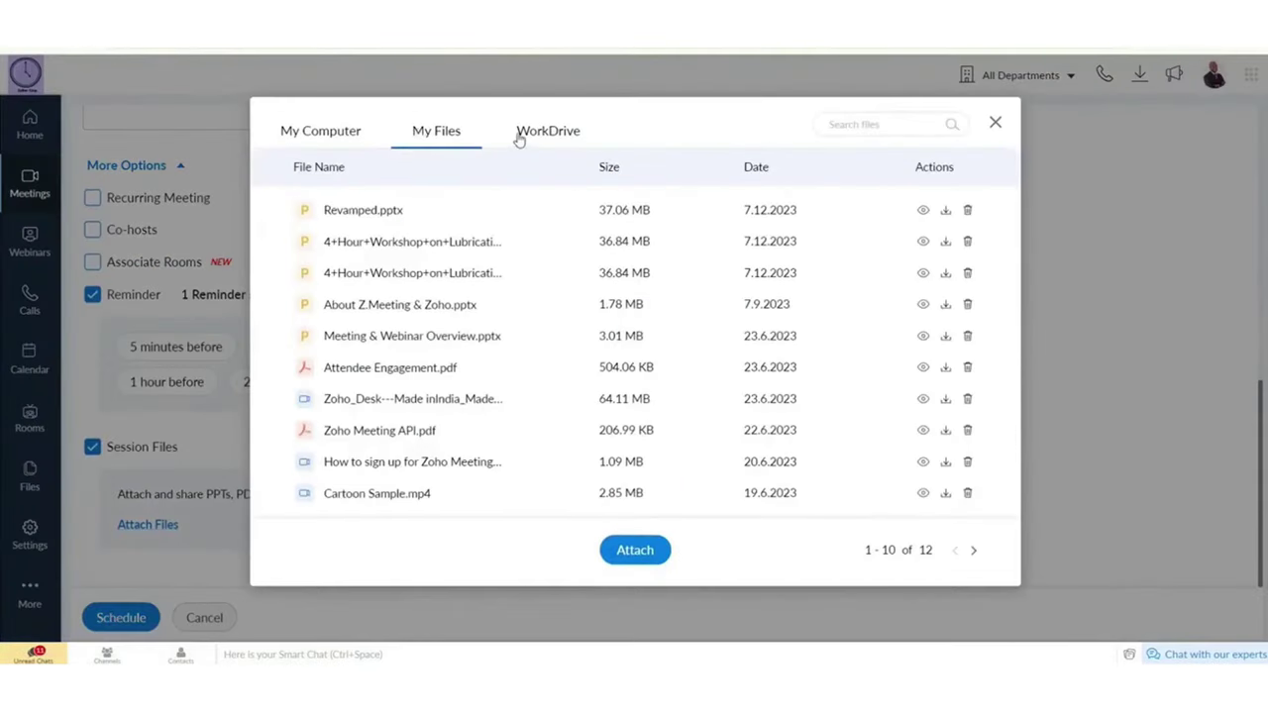
click(518, 133)
click(320, 130)
Schedule the Product Launch meeting and copy its participant invitation.
click(120, 617)
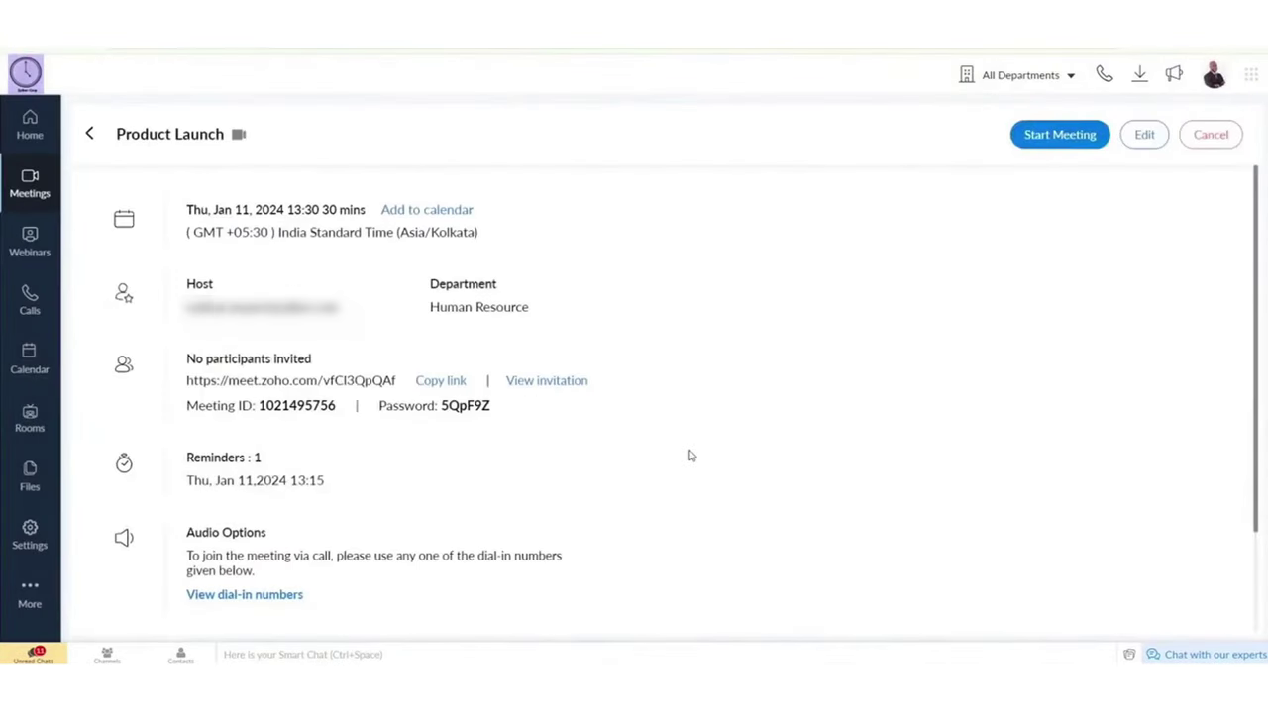
click(547, 381)
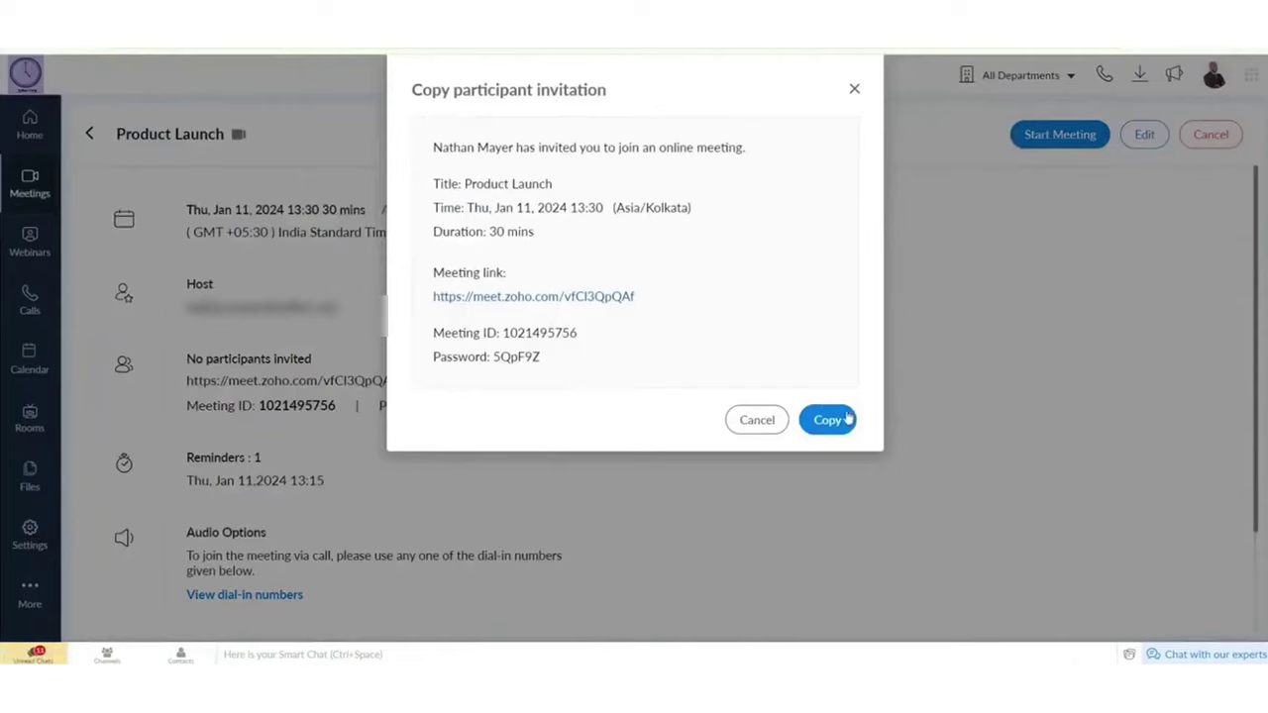
click(826, 419)
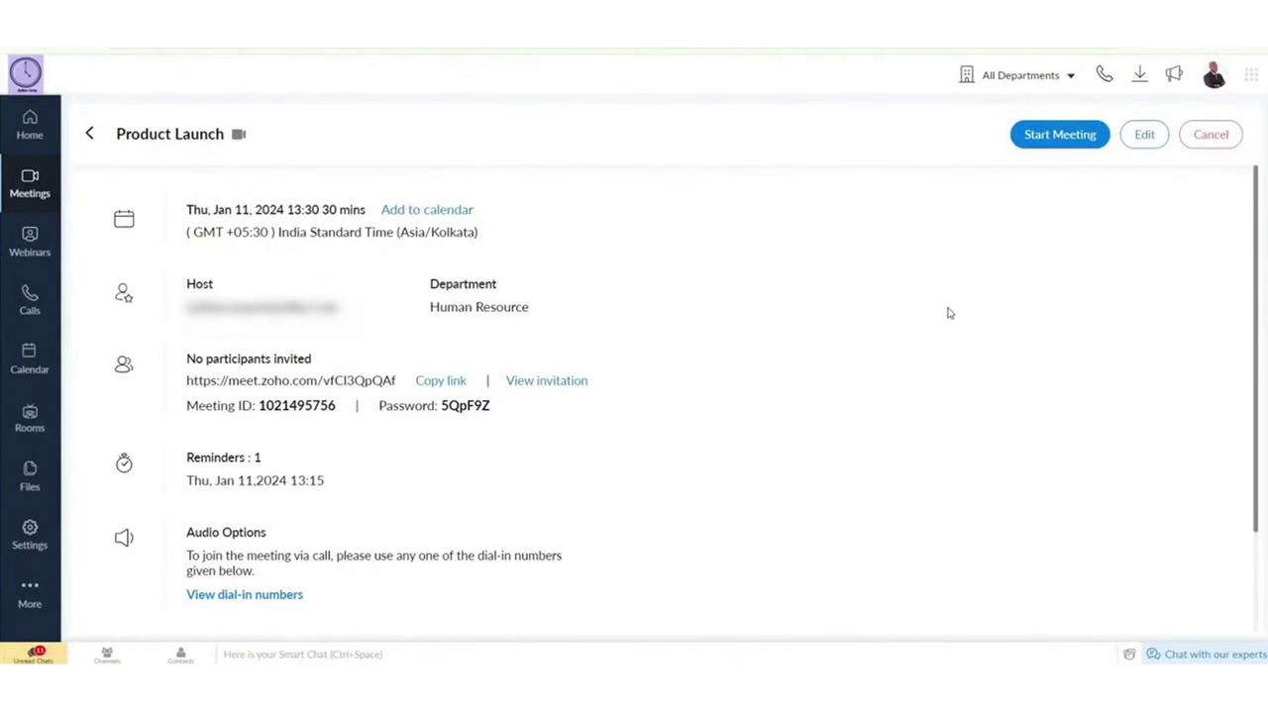
Check the website embed widget offered for the Product Launch meeting and return to the meeting details.
scroll(674, 525, down, 2)
click(555, 605)
click(733, 360)
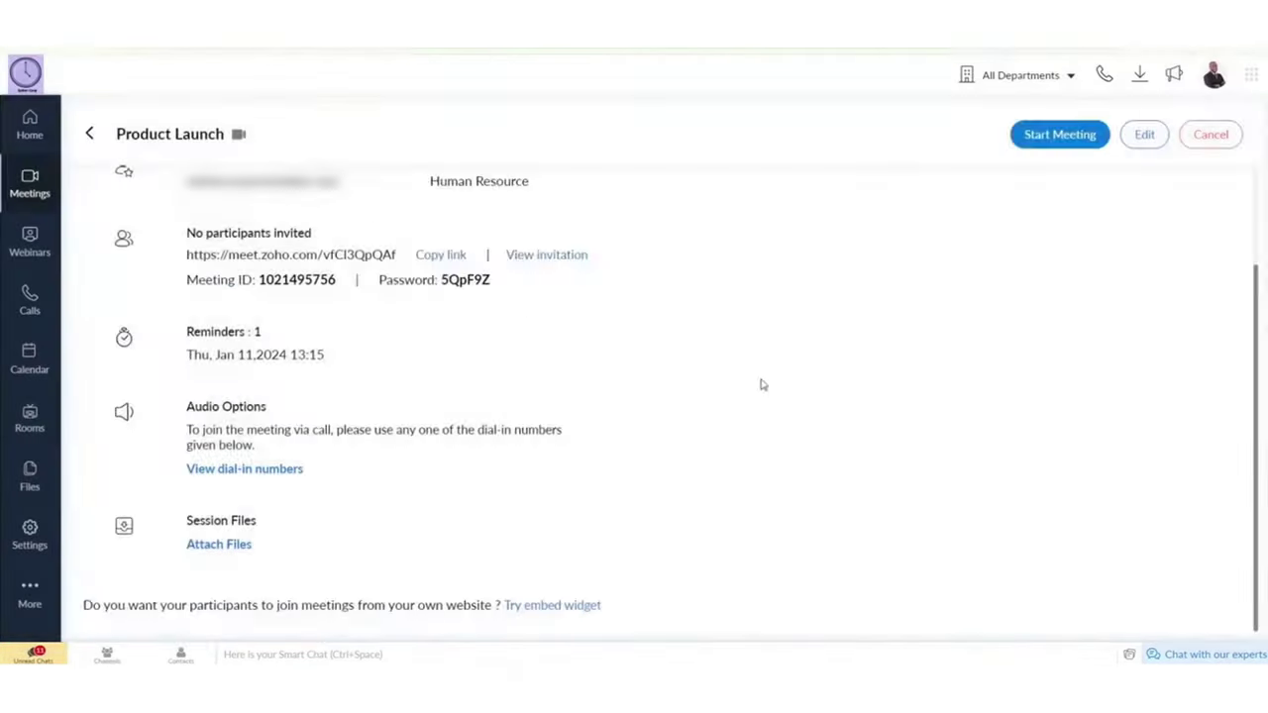
List the past meetings and open the additional options of the most recent one.
click(213, 123)
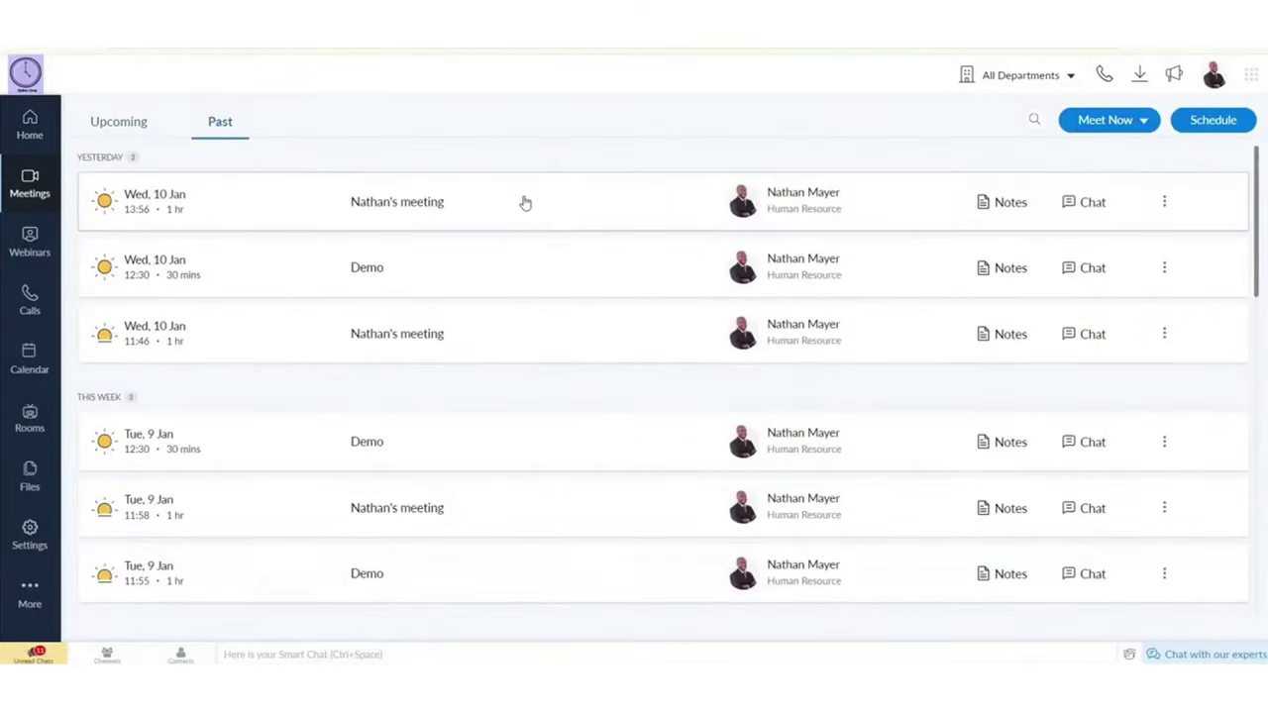
click(1164, 201)
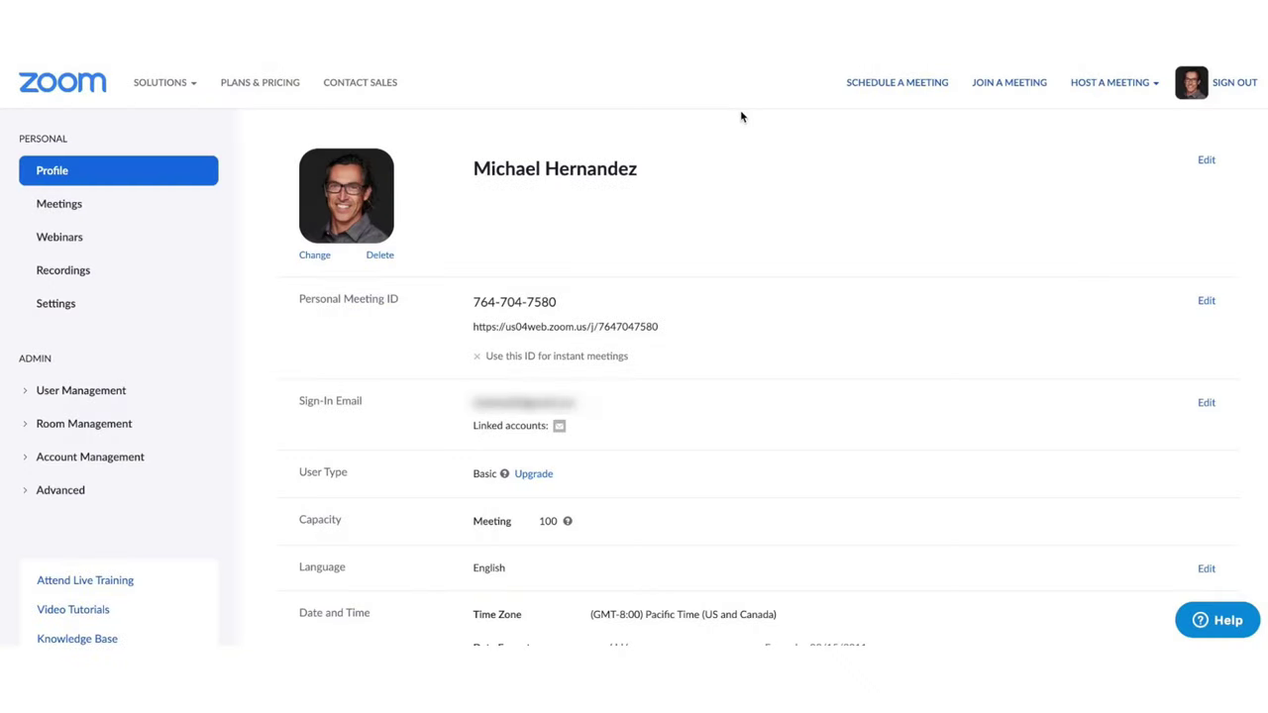
Switch to the Zoom web portal and view the previous and upcoming meetings.
click(54, 208)
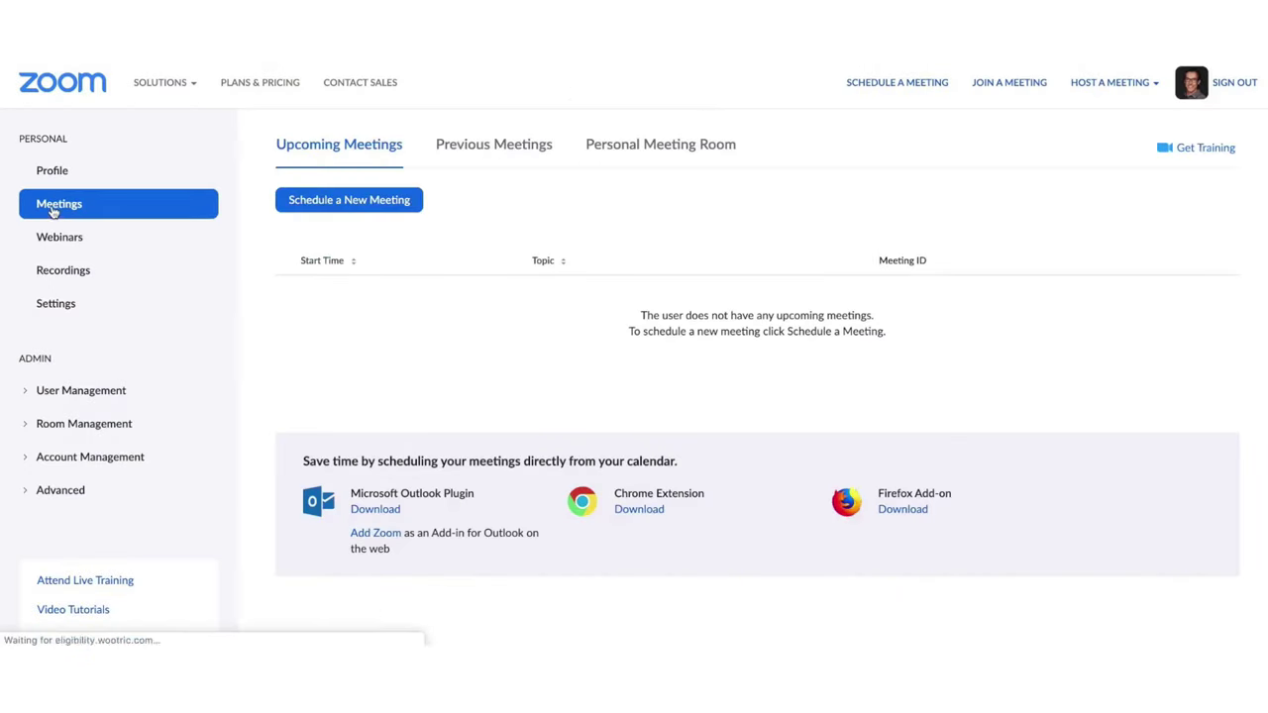
click(498, 145)
click(336, 146)
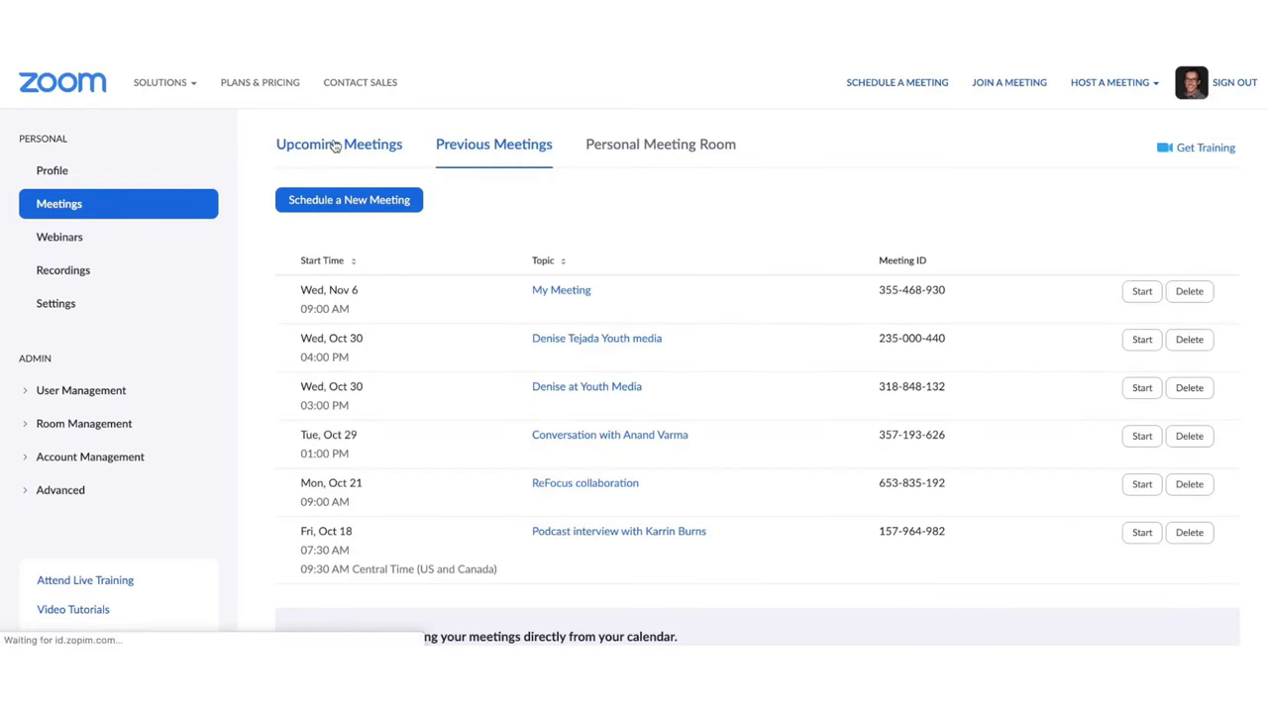
Create a new meeting with the topic "Test meeting" and the description "Interview with a source for my story about climate change".
click(320, 206)
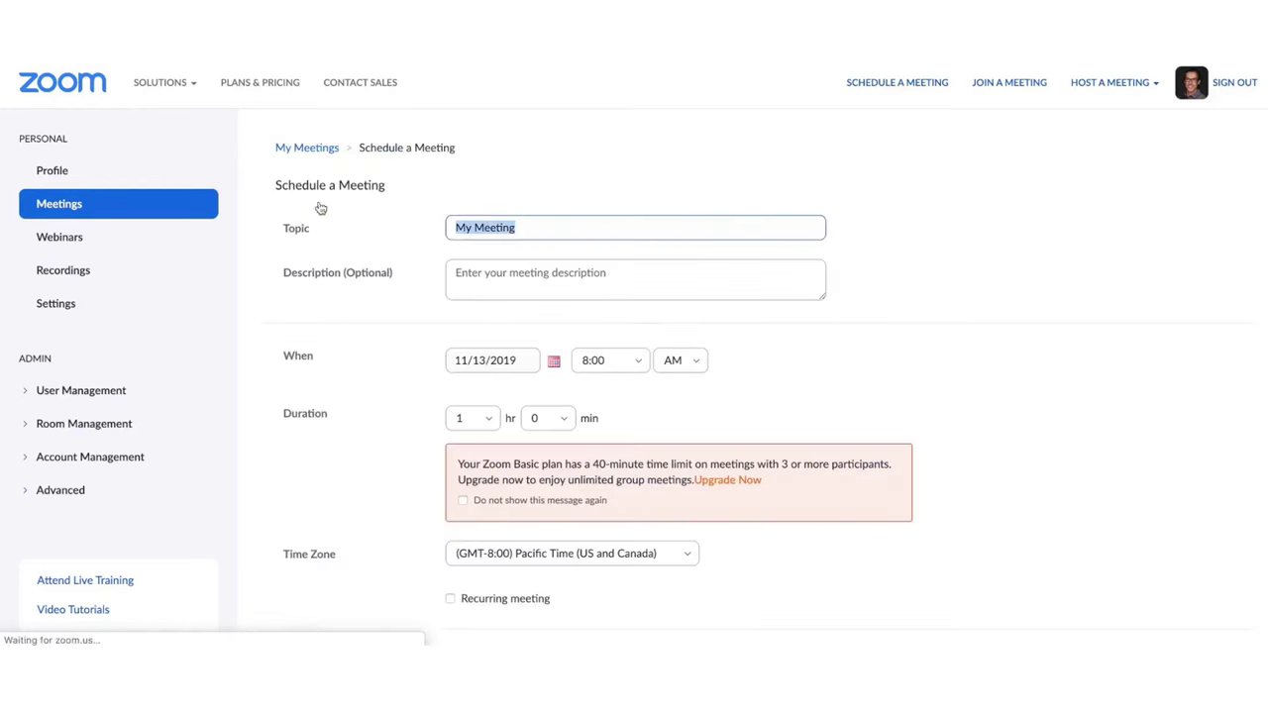
text(Test meeting)
click(643, 274)
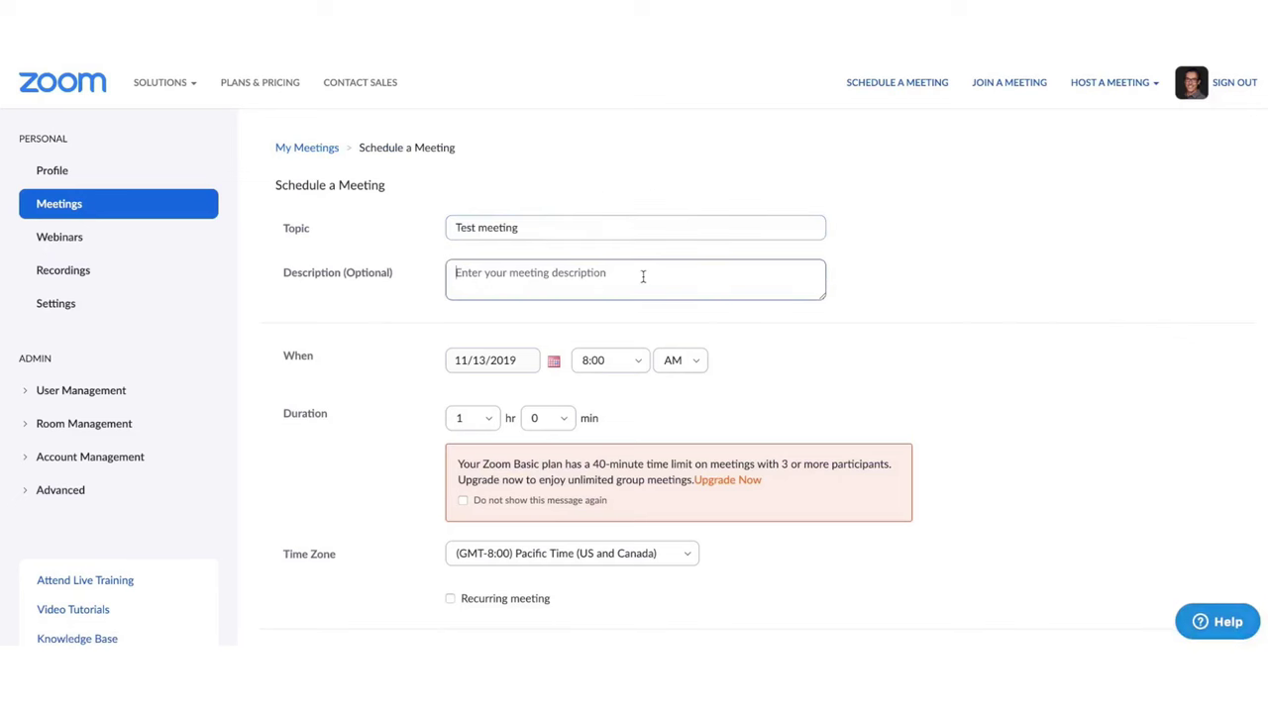
text(I)
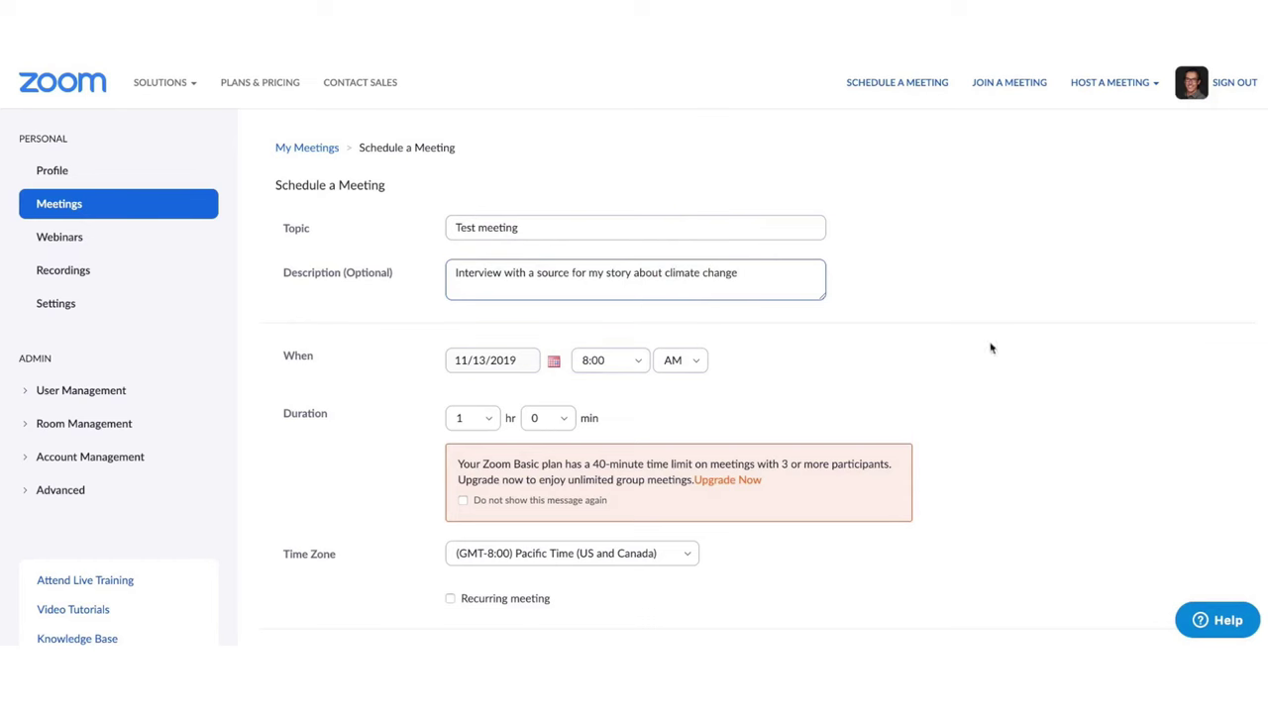
Set the meeting date to 11/13/2019 and the start time to 7:30 AM.
click(553, 363)
click(521, 460)
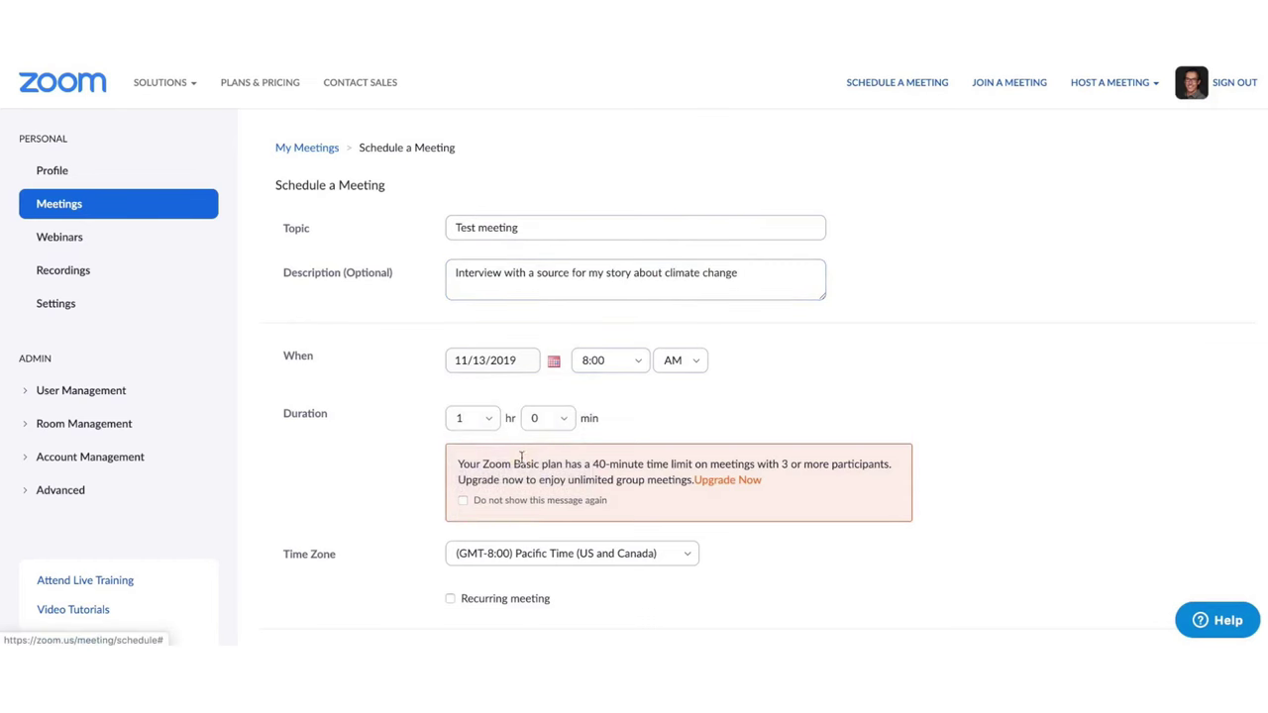
click(642, 364)
scroll(622, 500, down, 3)
click(601, 493)
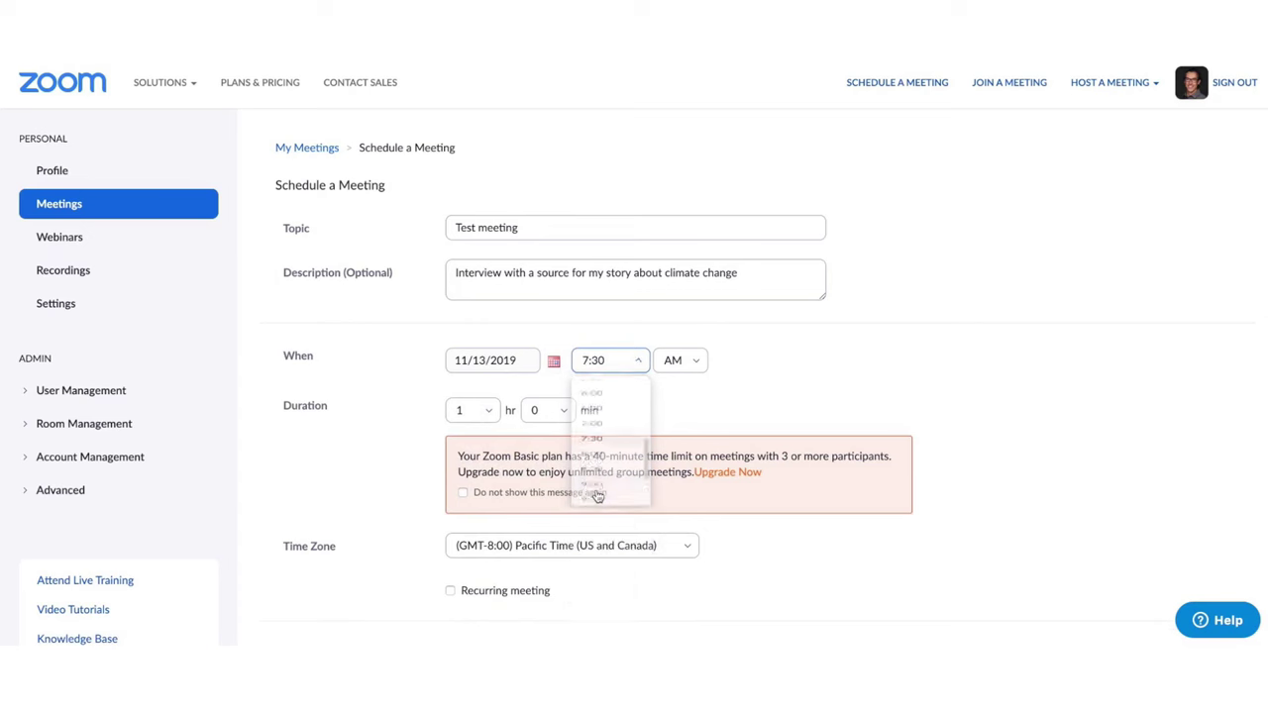
Turn off the meeting password requirement for the new meeting.
scroll(419, 438, down, 1)
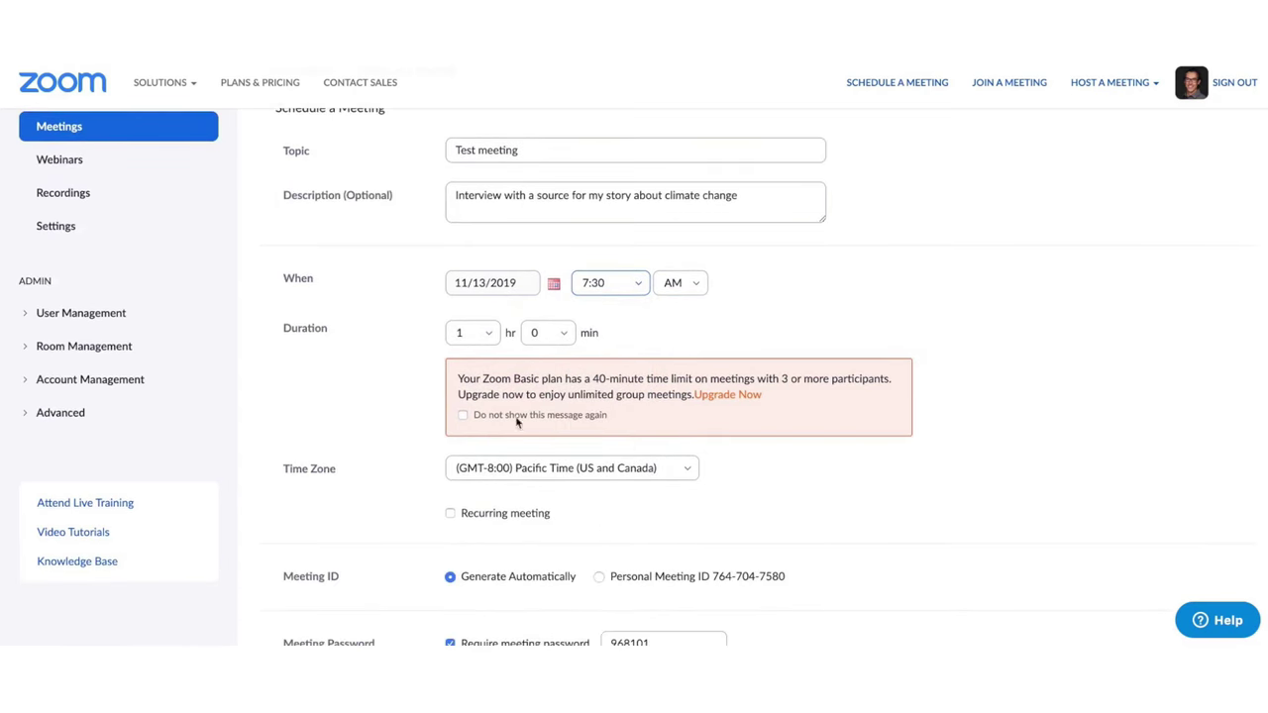
scroll(368, 402, down, 1)
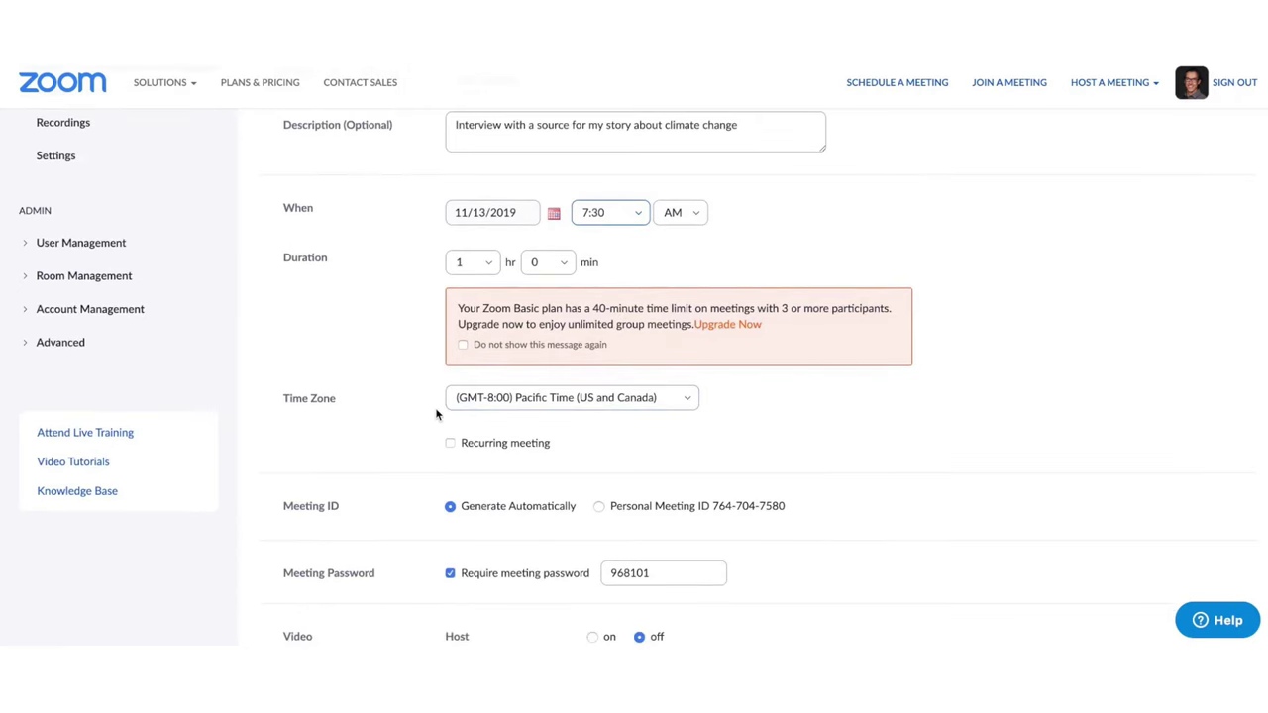
scroll(396, 419, down, 1)
scroll(392, 397, down, 2)
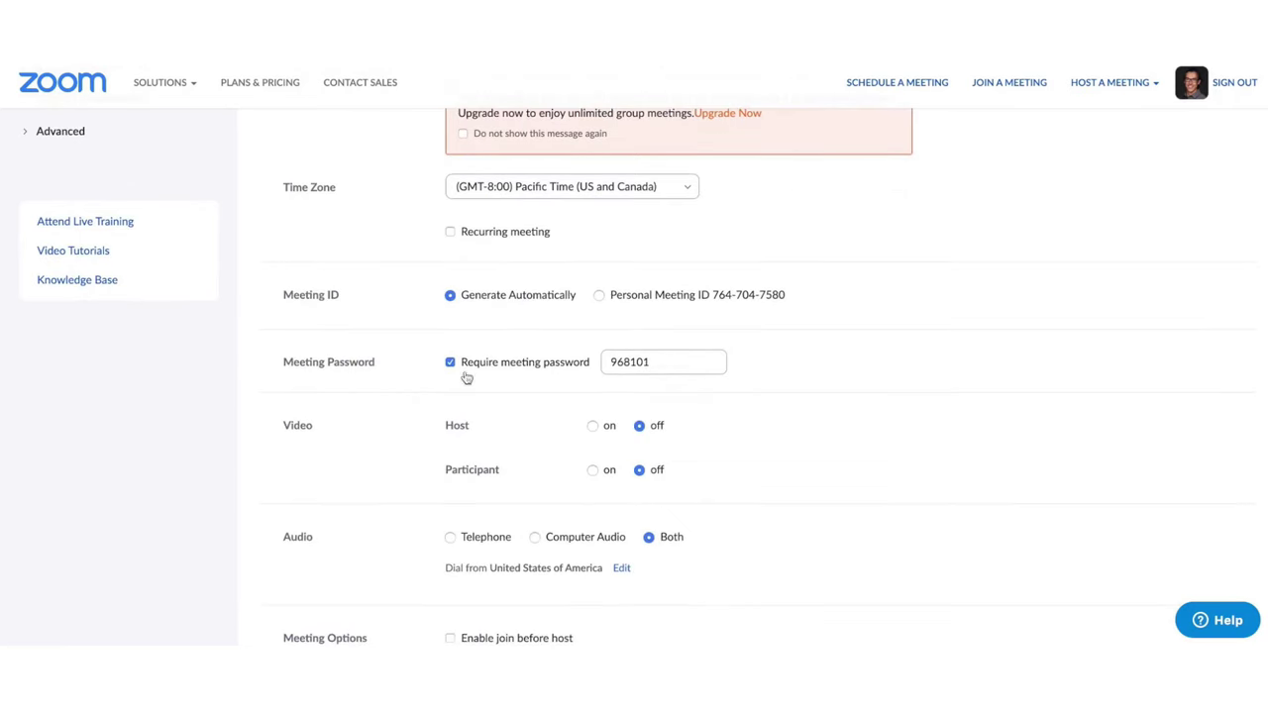
scroll(524, 369, down, 1)
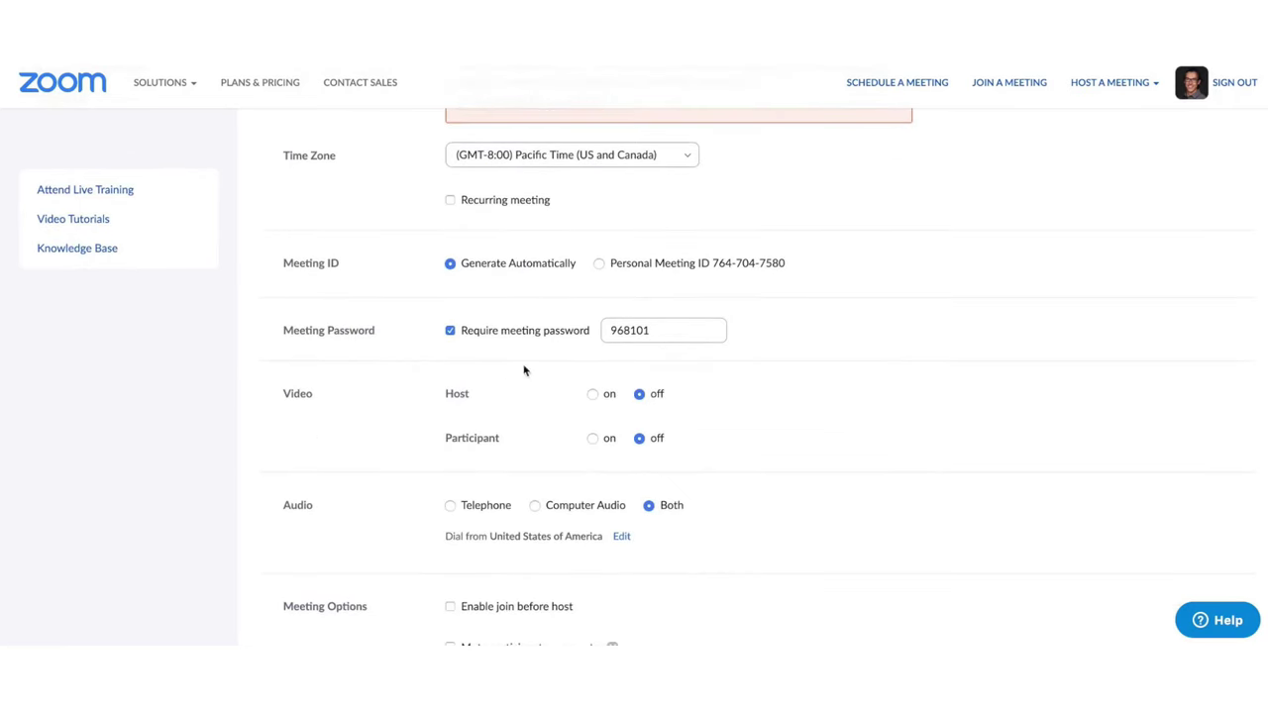
click(452, 332)
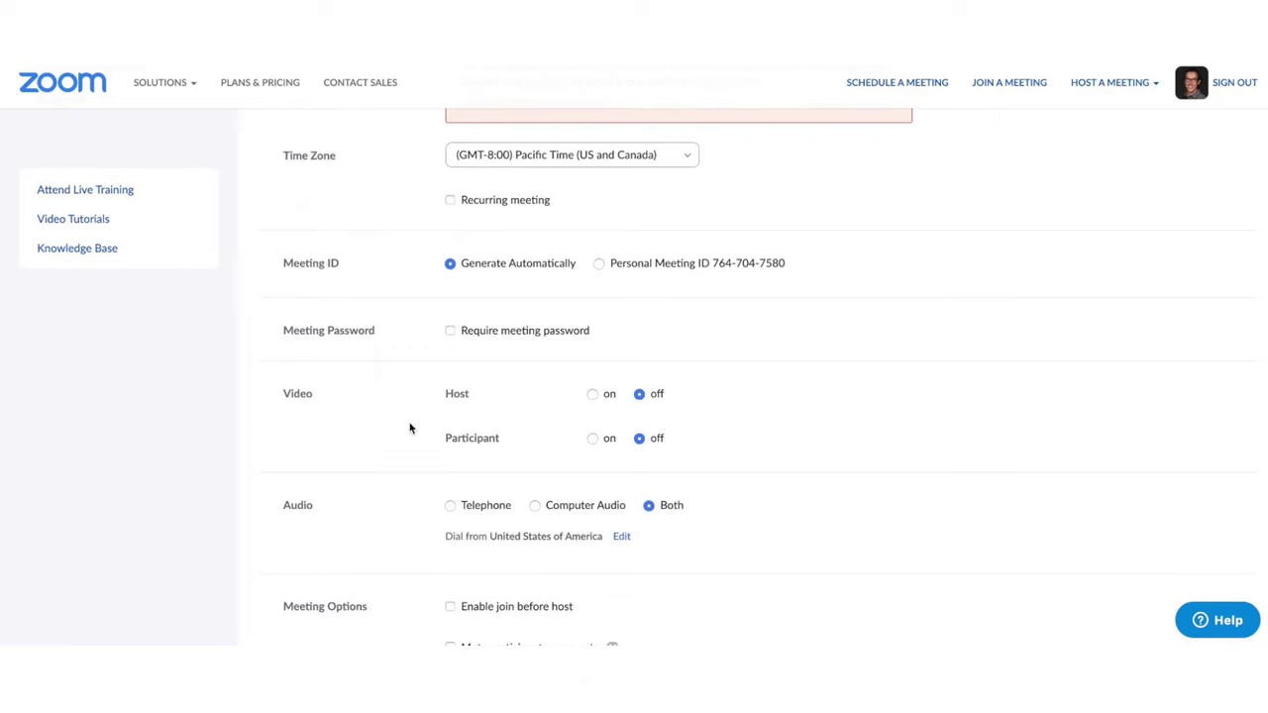
Save the meeting with host and participant video on, Computer Audio only, and join before host enabled.
scroll(421, 406, down, 1)
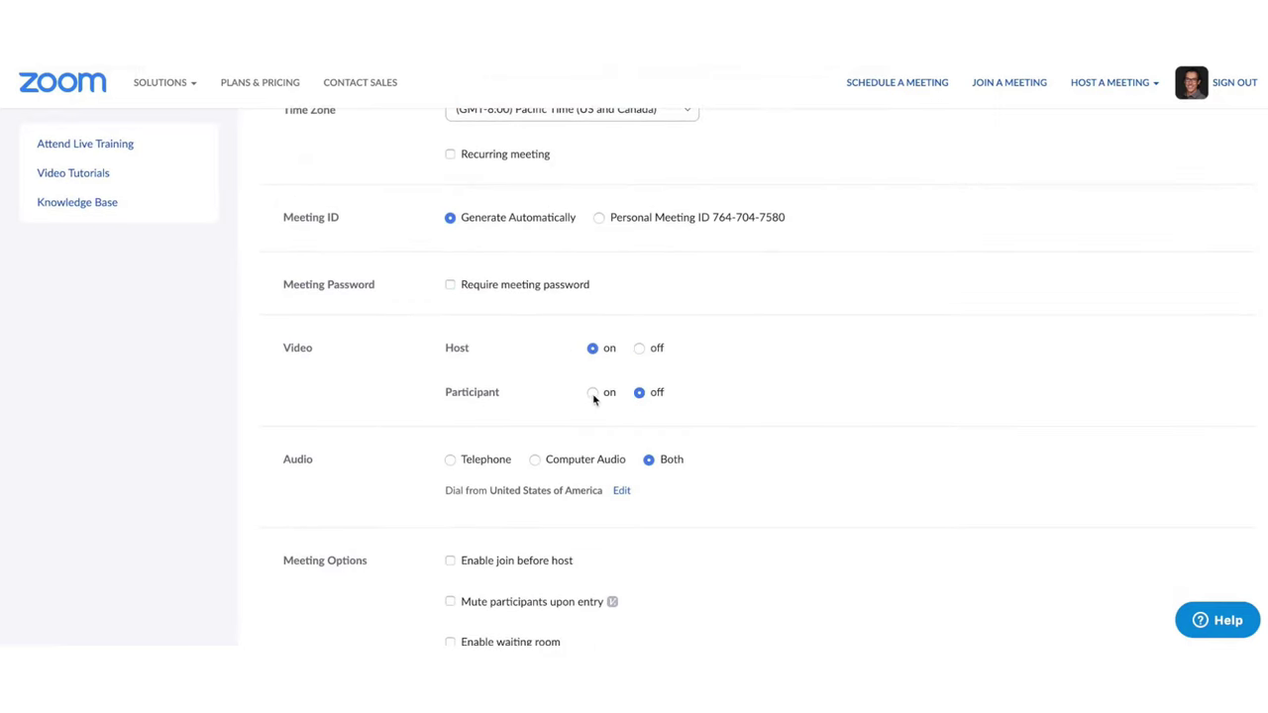
scroll(381, 383, down, 2)
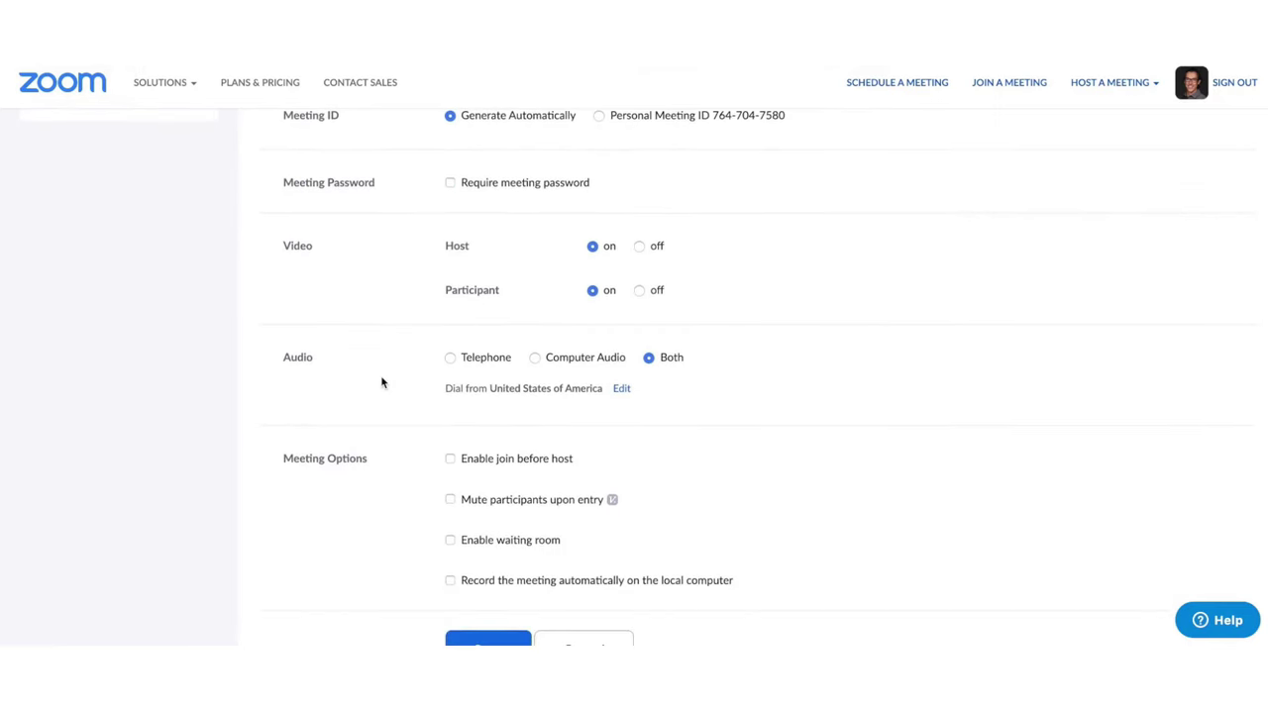
click(535, 359)
scroll(410, 344, down, 2)
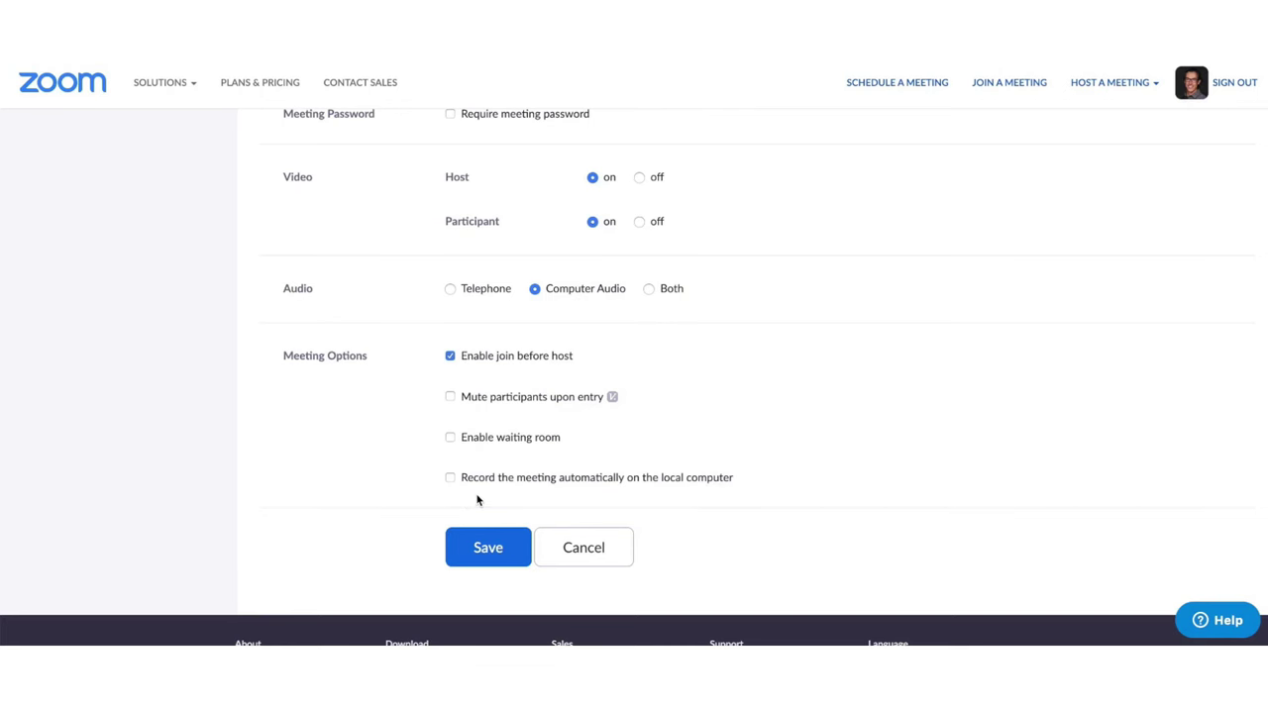
click(479, 551)
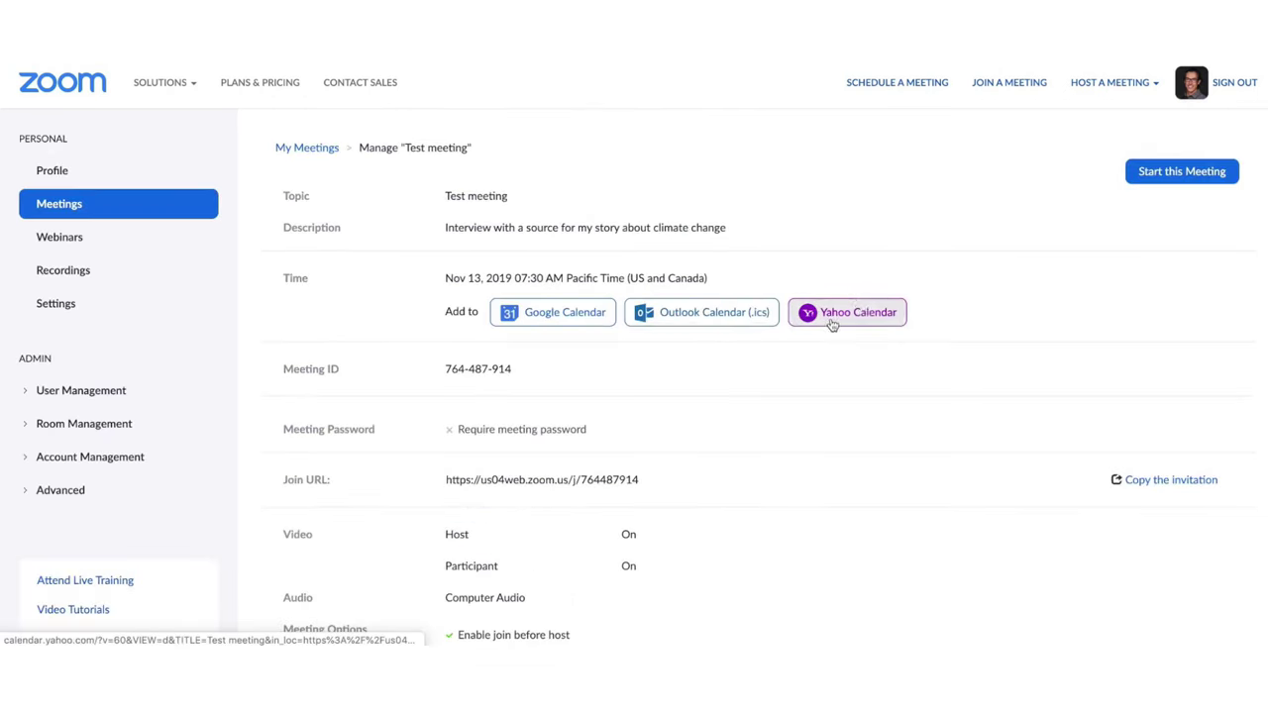
Review the saved test meeting's details and join URL, and copy its meeting invitation.
scroll(942, 425, down, 2)
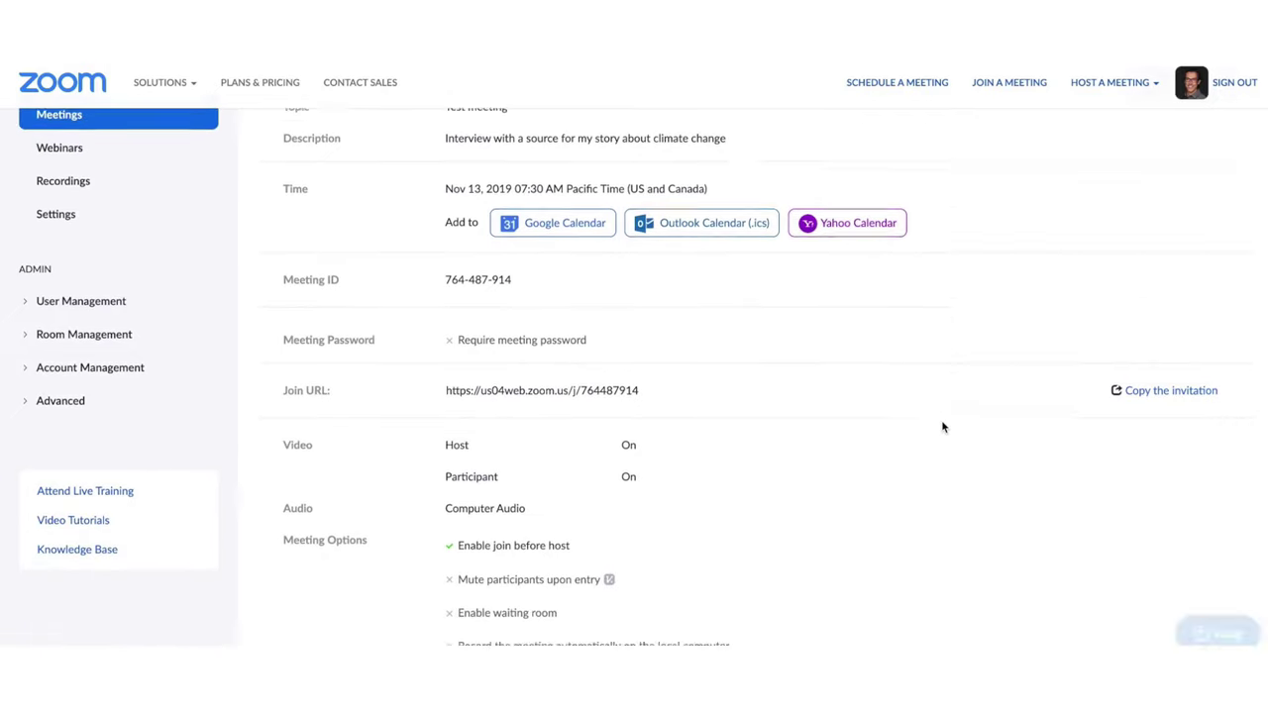
scroll(730, 265, down, 3)
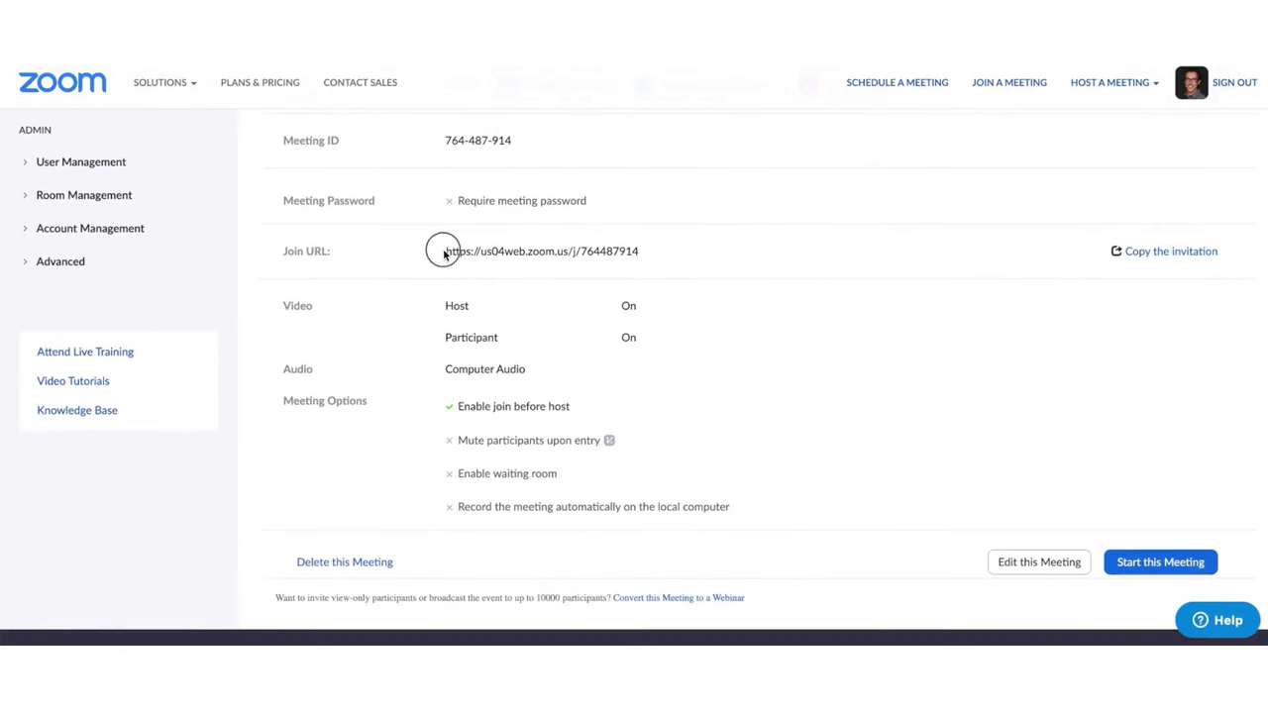
drag(444, 254, 600, 244)
click(492, 265)
click(1154, 254)
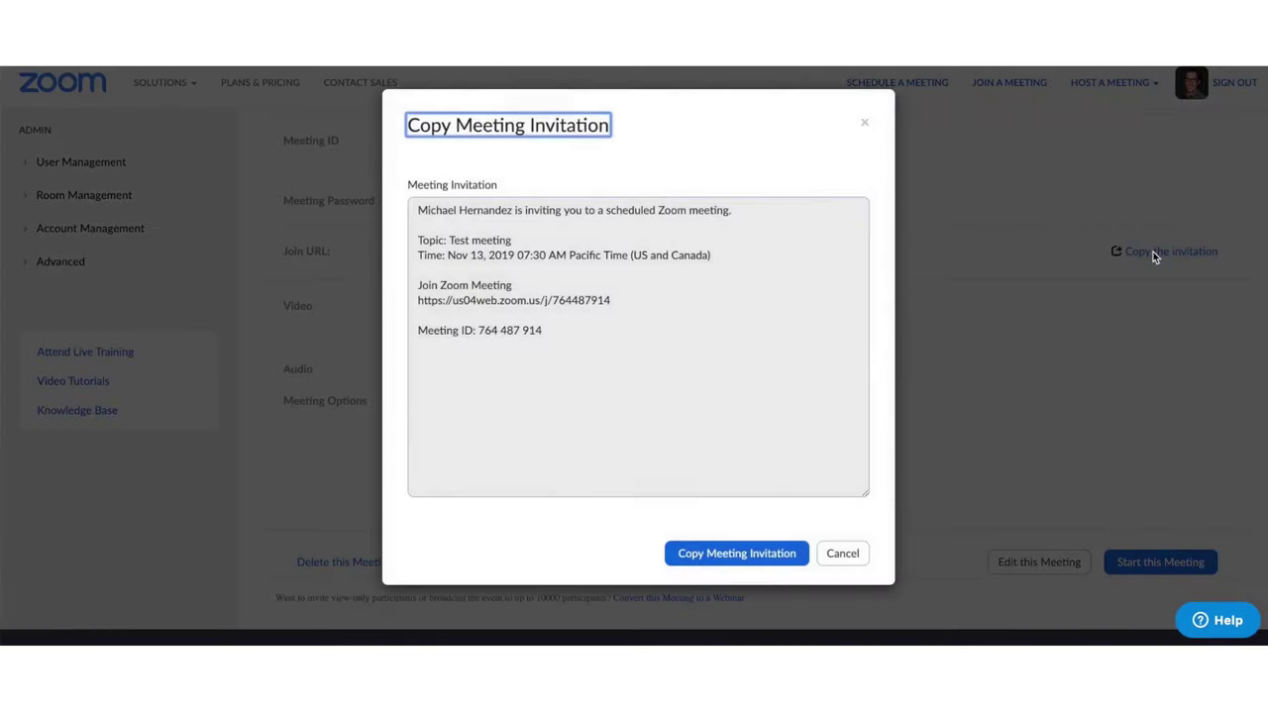
click(725, 555)
click(842, 553)
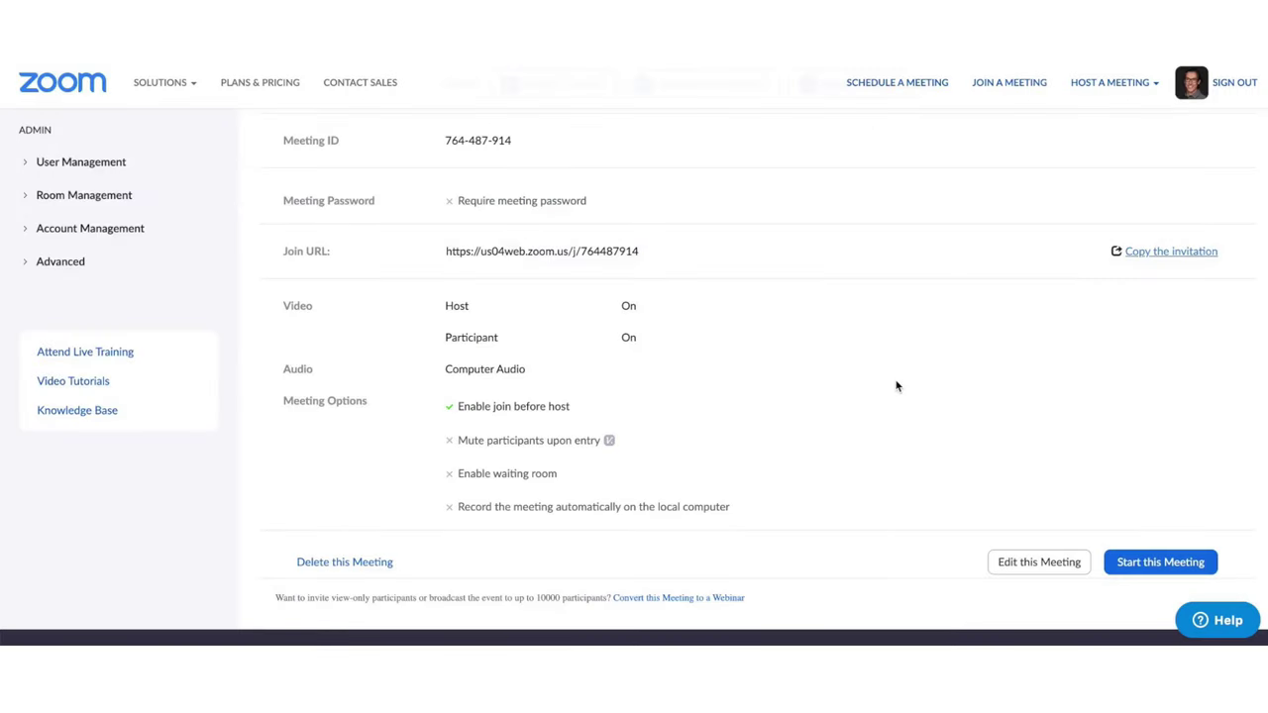
Start the test meeting and join it with computer audio.
scroll(897, 387, down, 1)
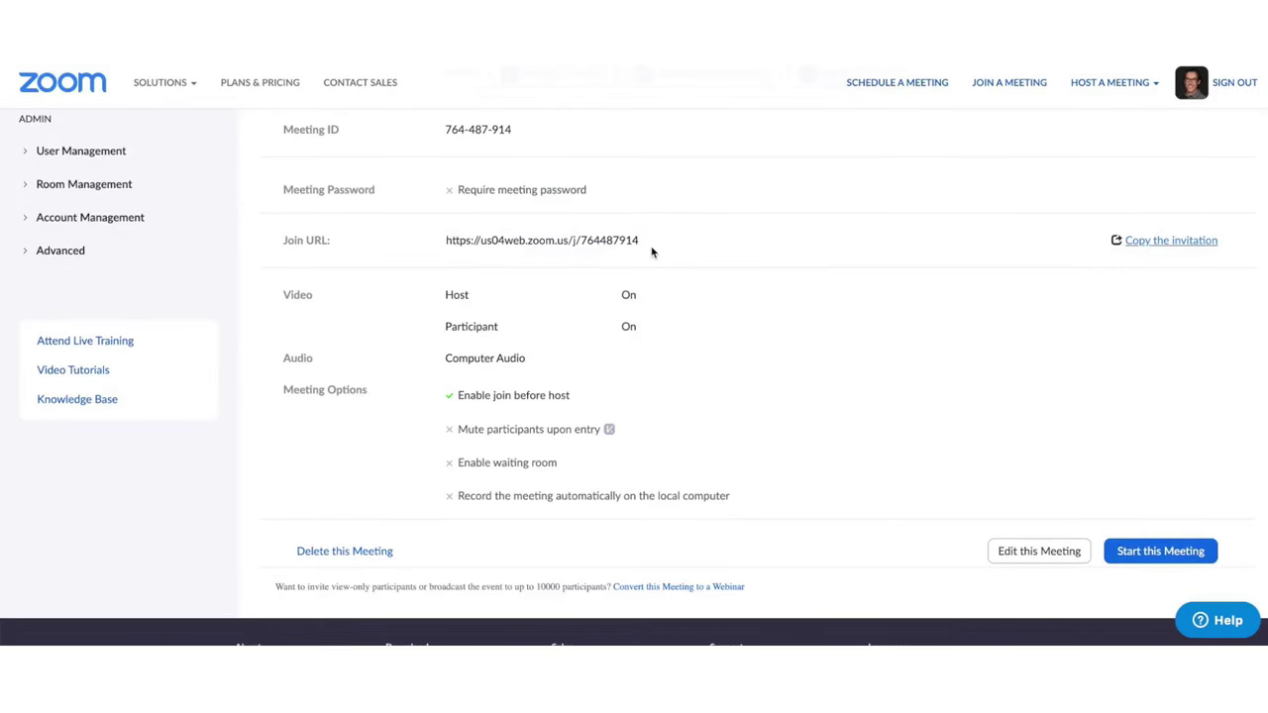
click(1154, 552)
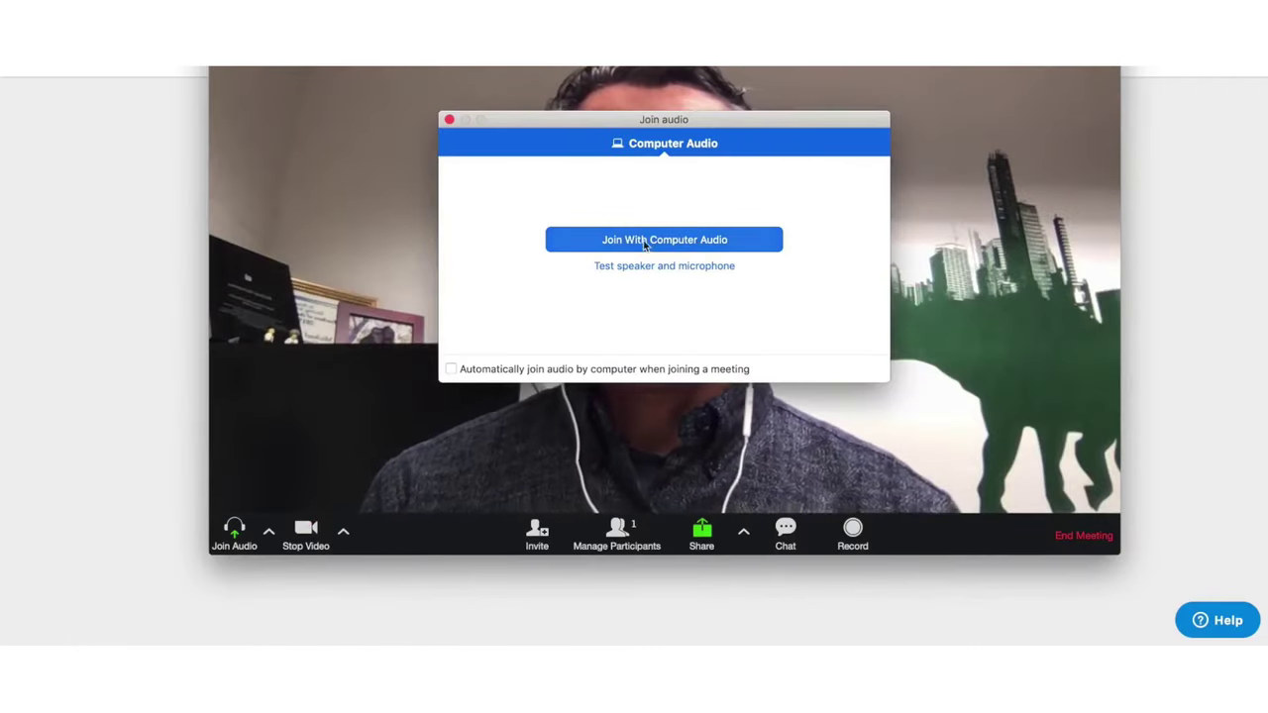
click(643, 241)
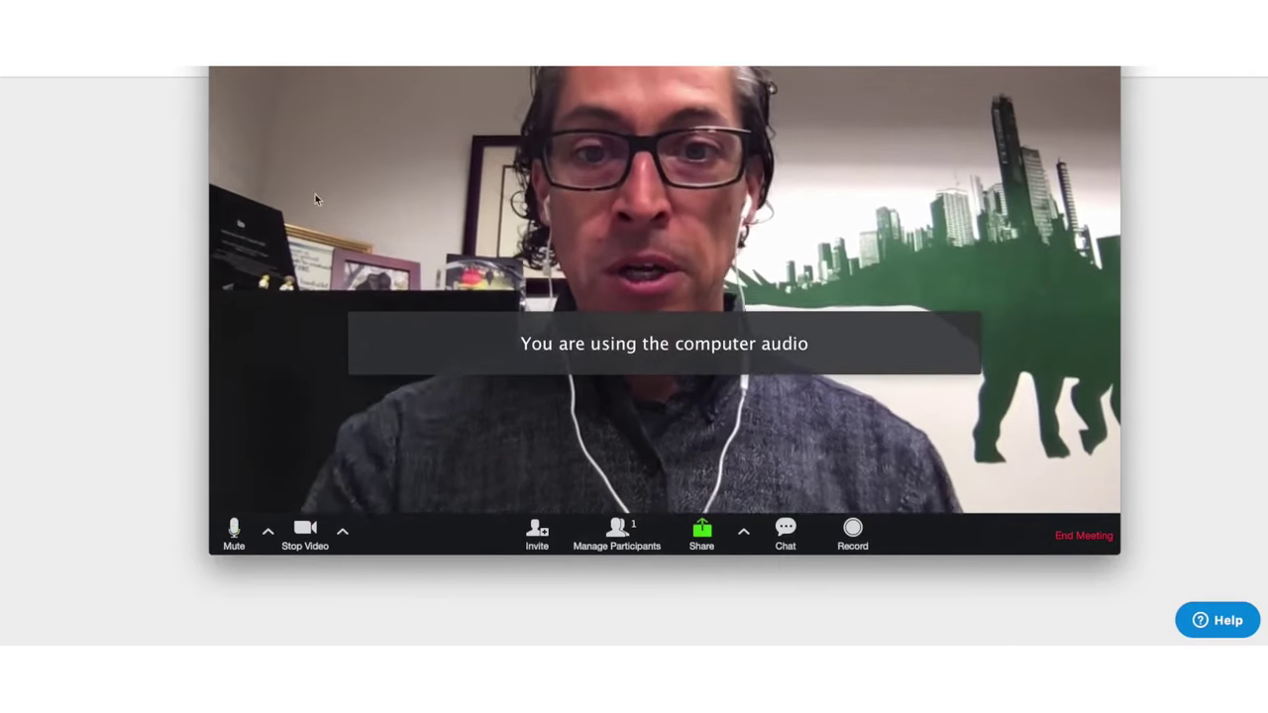
Mute and unmute the microphone, and stop and restart the video in the meeting.
click(234, 532)
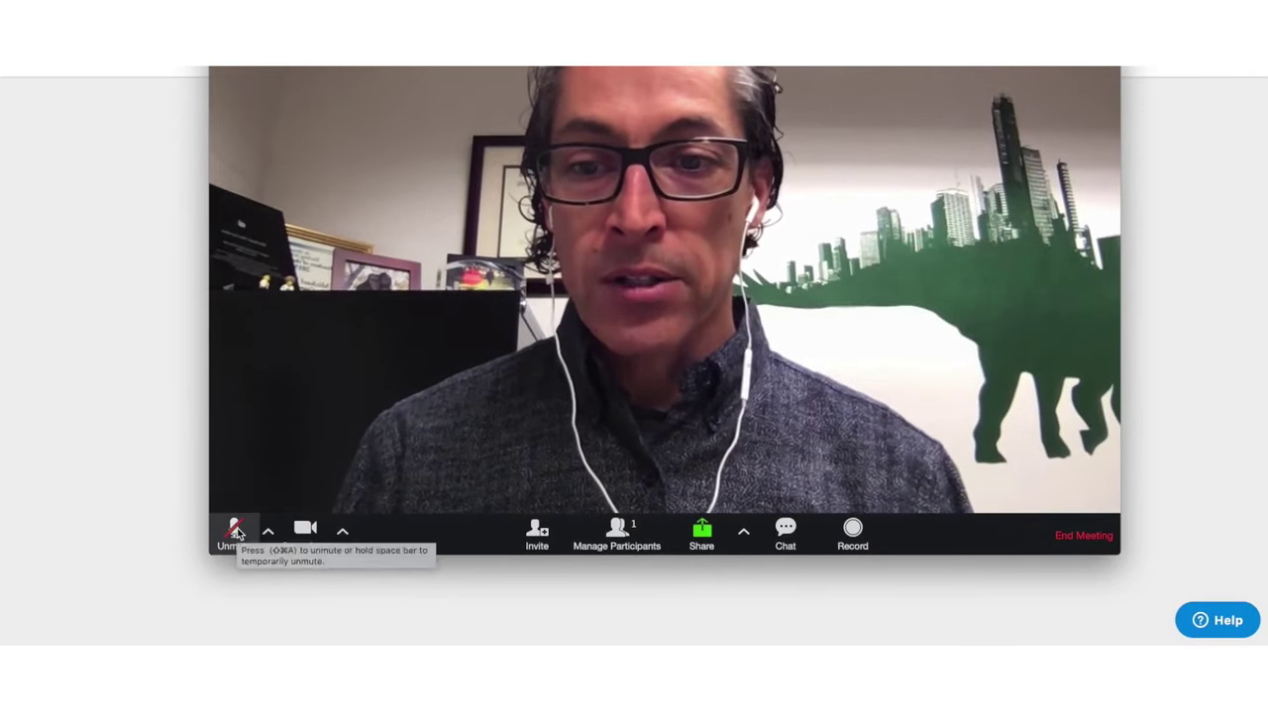
click(305, 531)
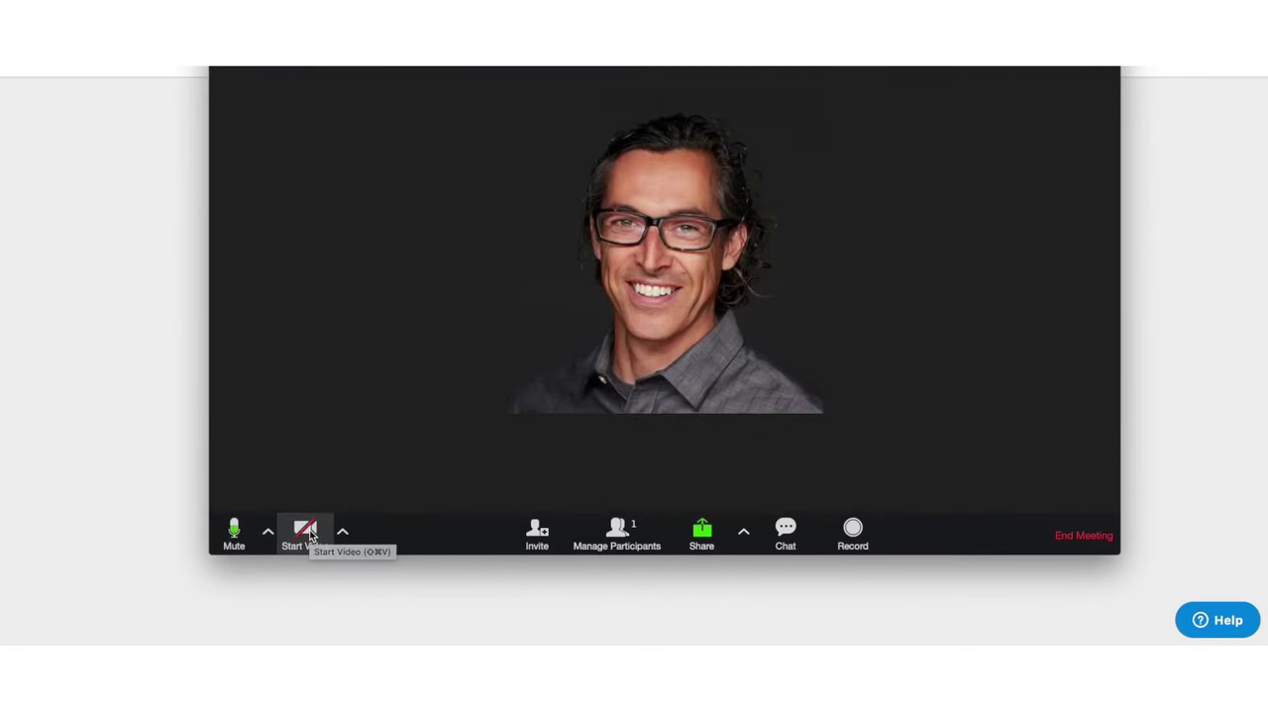
click(305, 533)
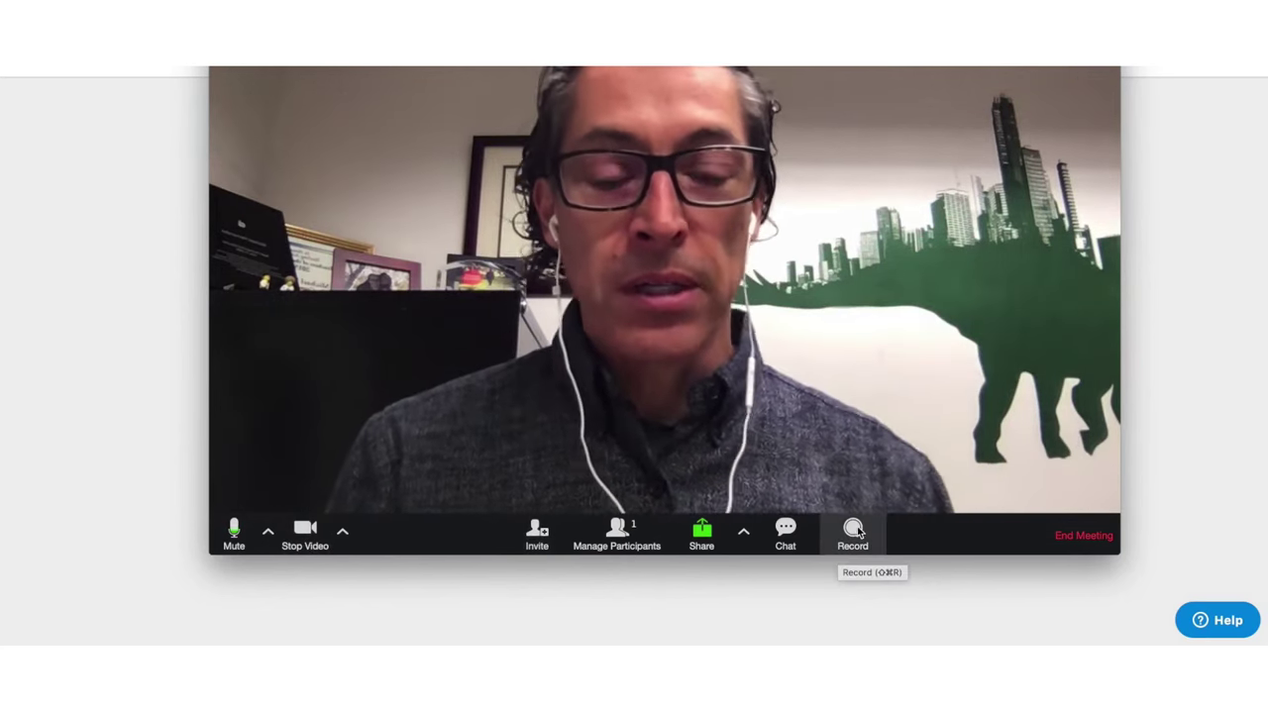
Start and stop a recording of the meeting, and open the chat with the message field for everyone active.
click(854, 532)
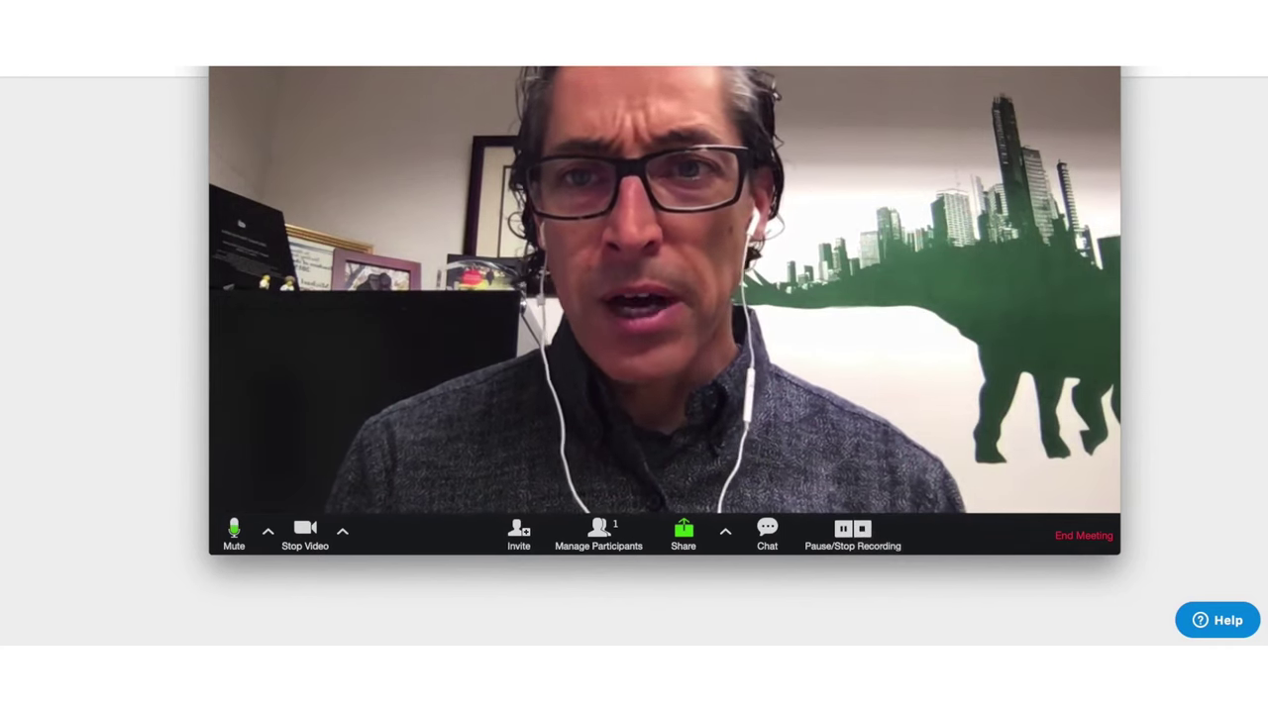
key(super+shift+r)
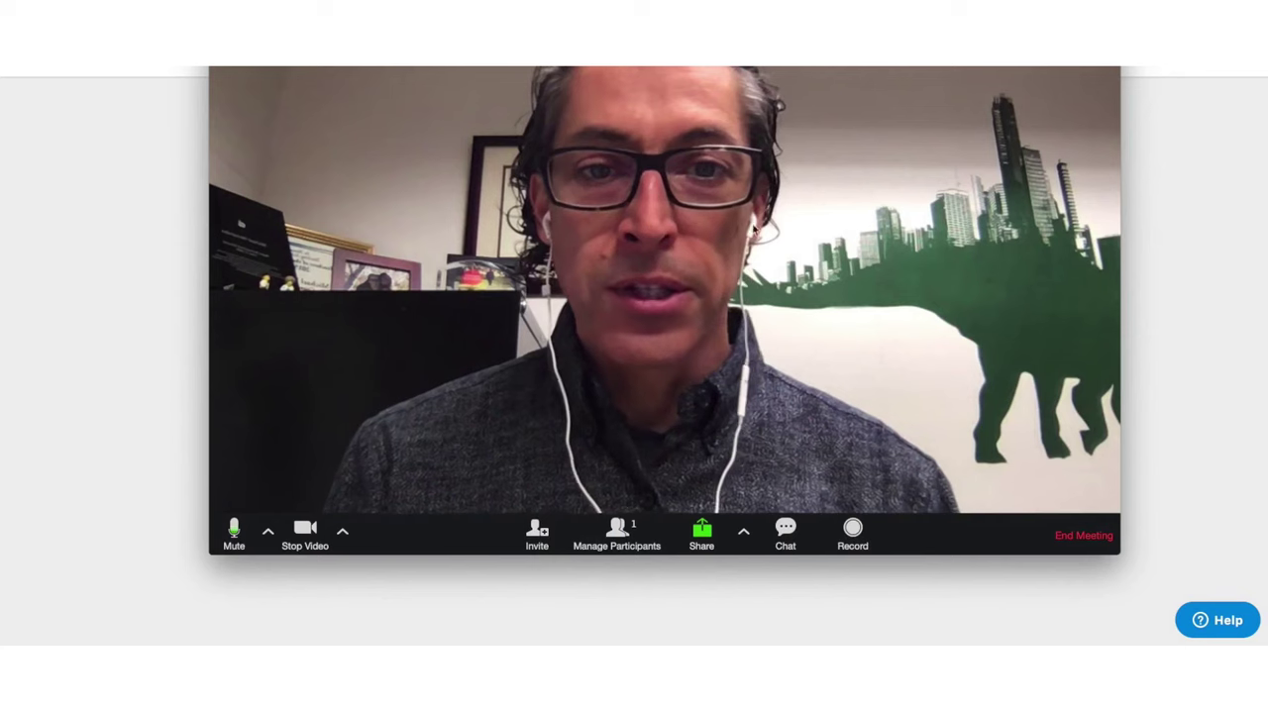
click(785, 535)
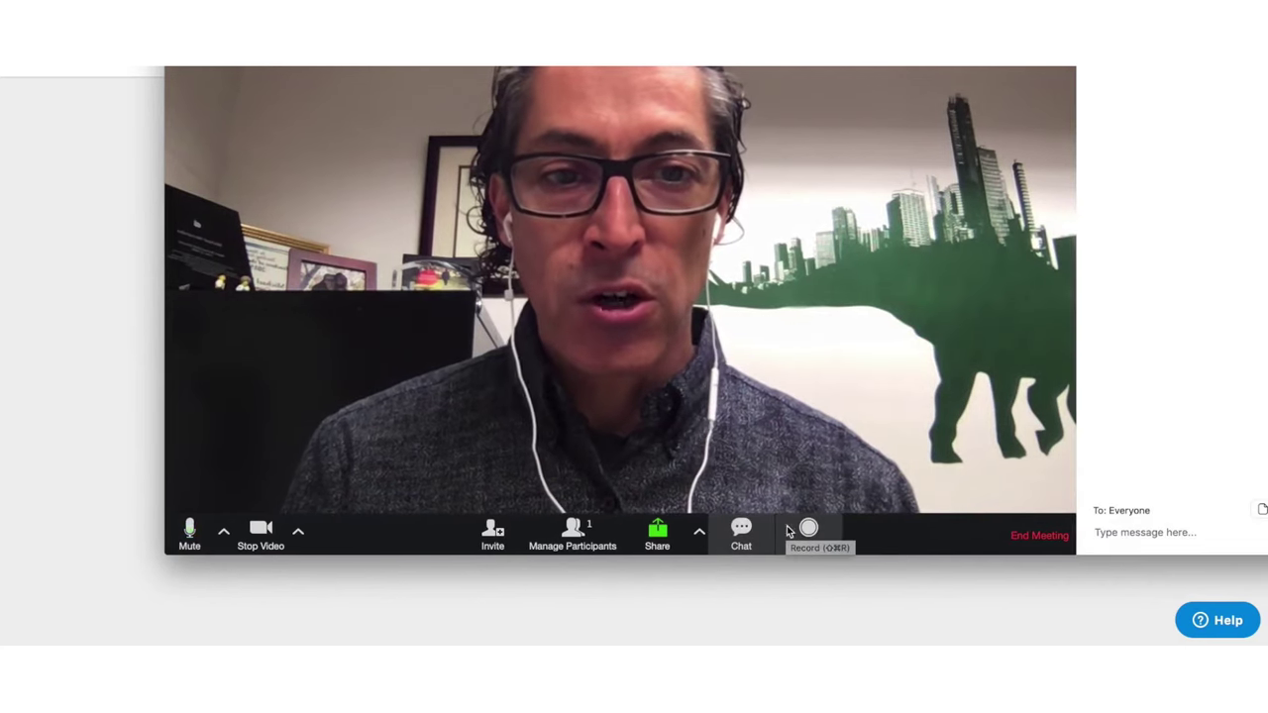
click(1129, 532)
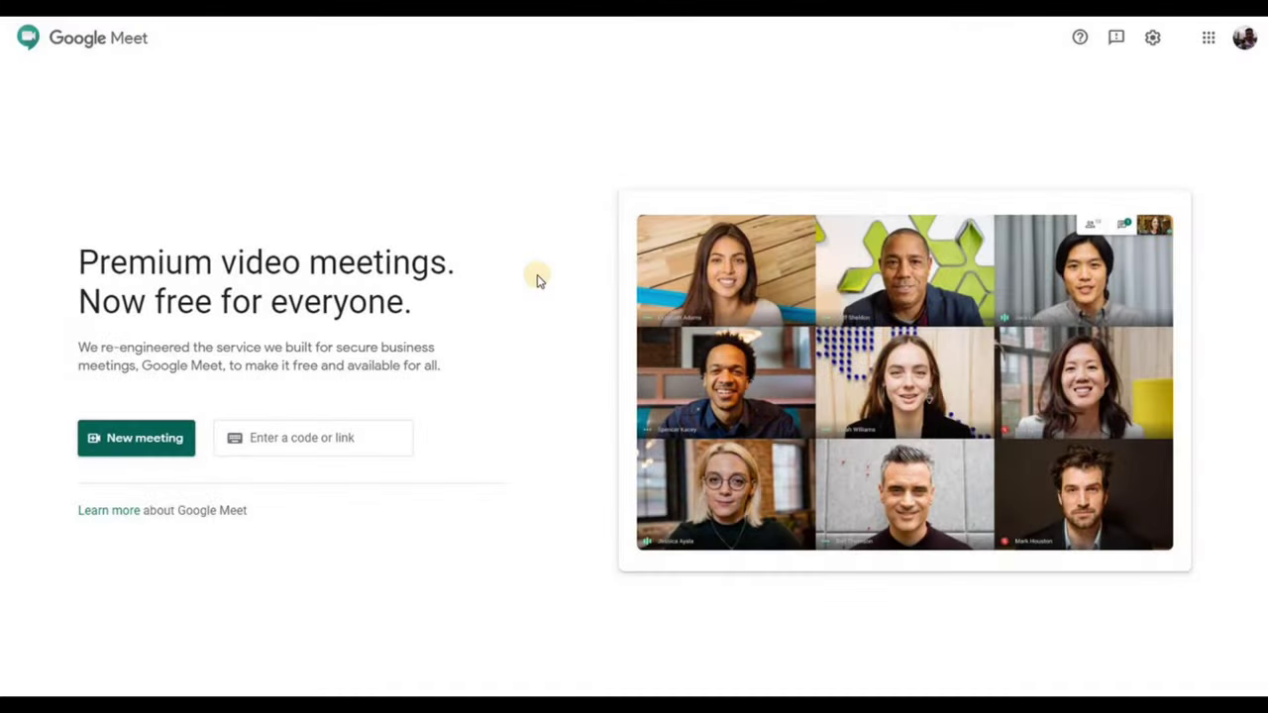
Switch to Google Meet, start an instant meeting, and allow it to use the microphone.
click(164, 449)
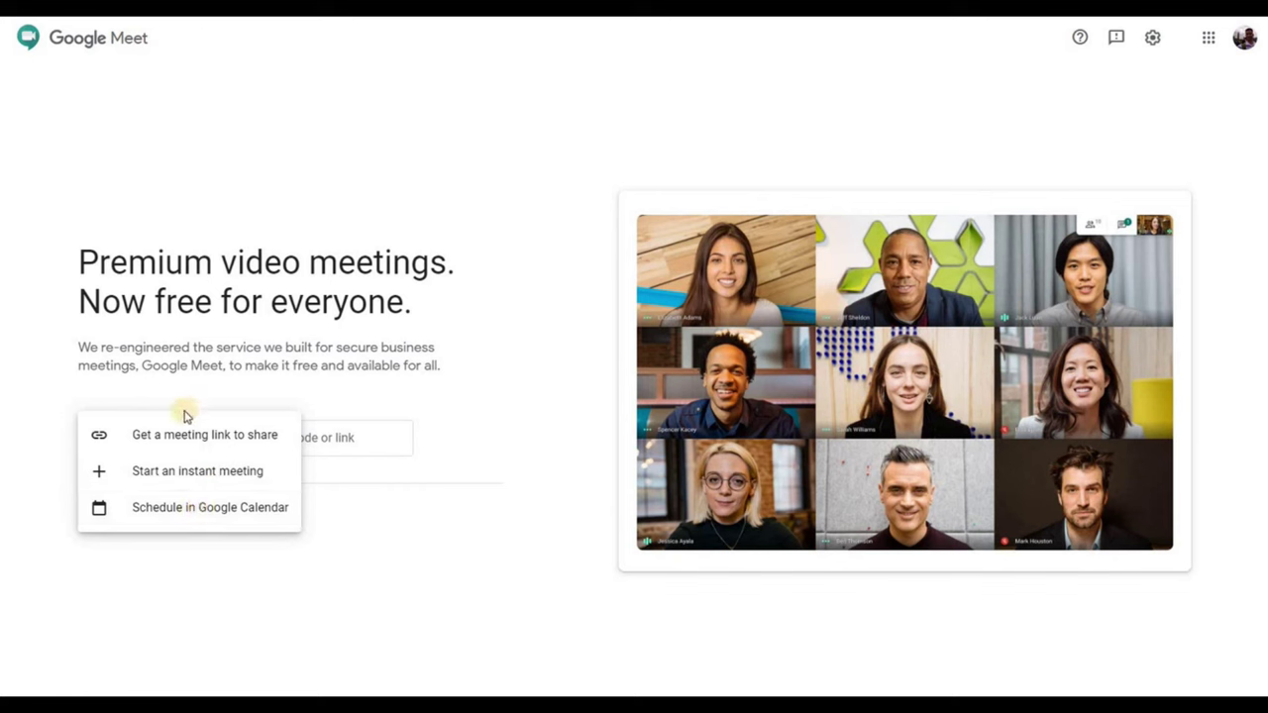
click(198, 471)
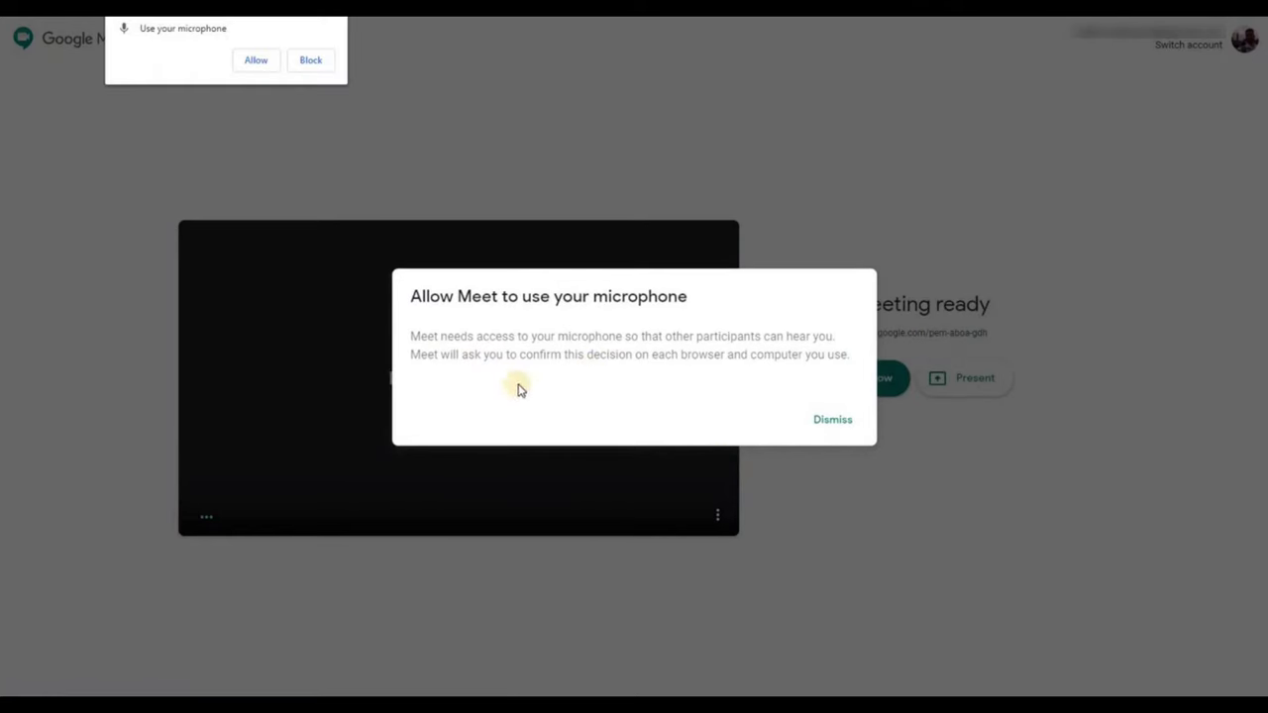
click(837, 423)
click(253, 59)
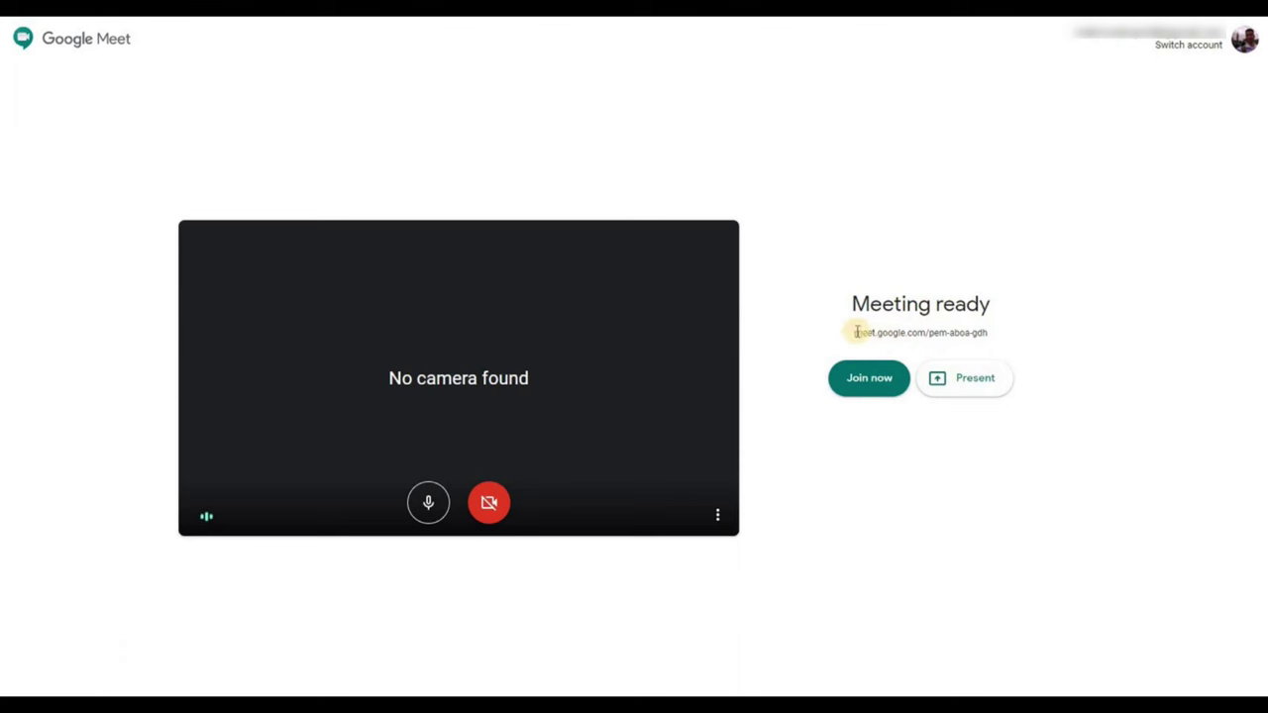
Join the new meeting and copy its joining info for sharing with other participants.
drag(857, 332, 1007, 339)
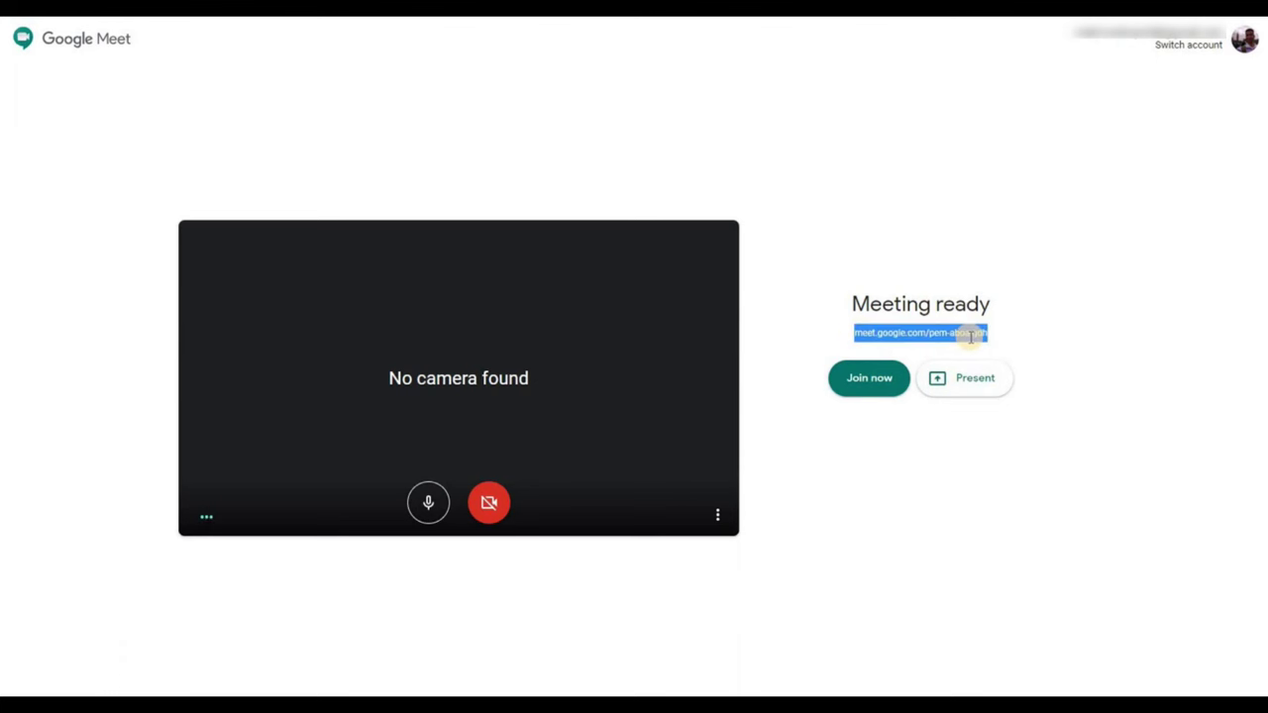
click(868, 379)
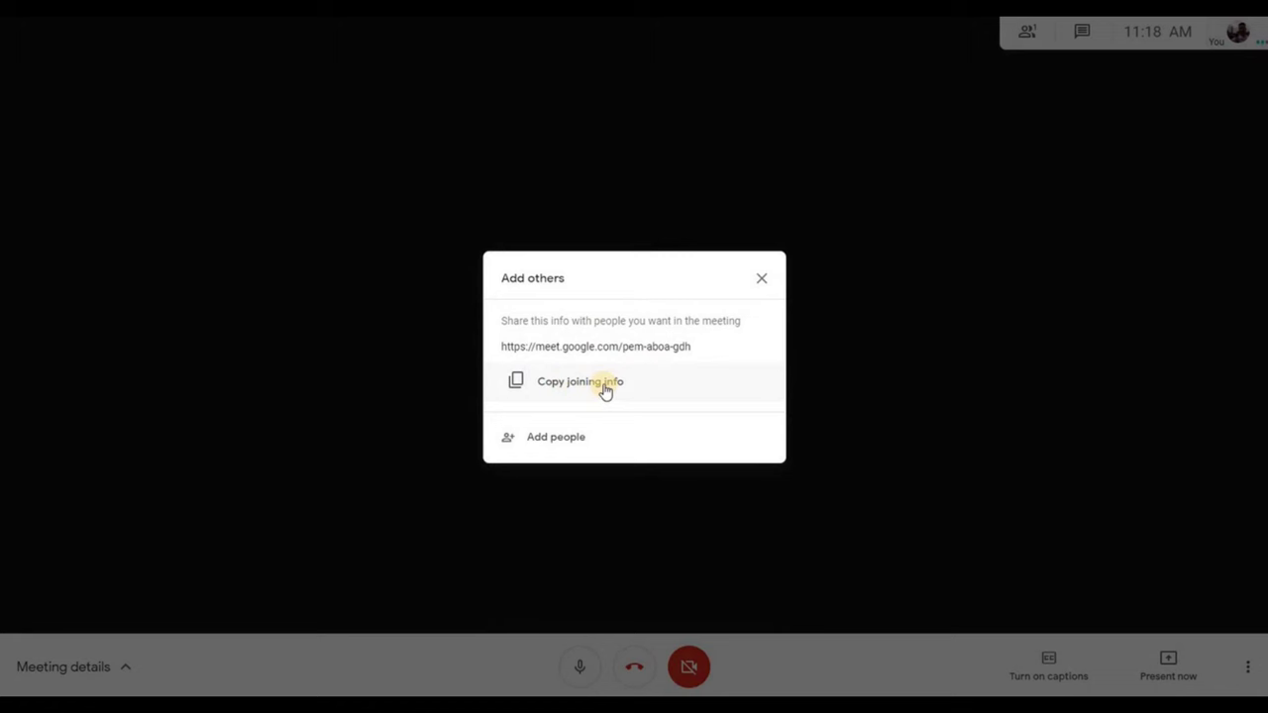
click(605, 390)
Search the contacts for a person to add to the meeting, clear the search, and close the invitation dialog.
click(558, 441)
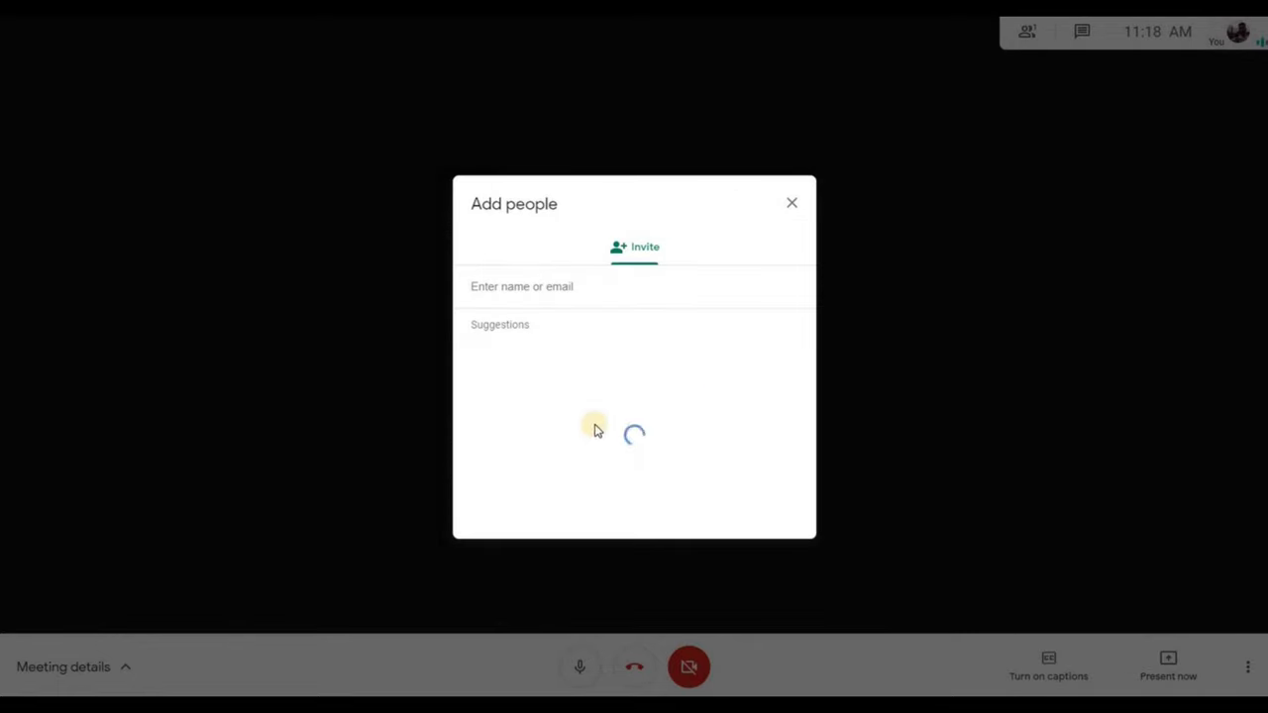
text(And)
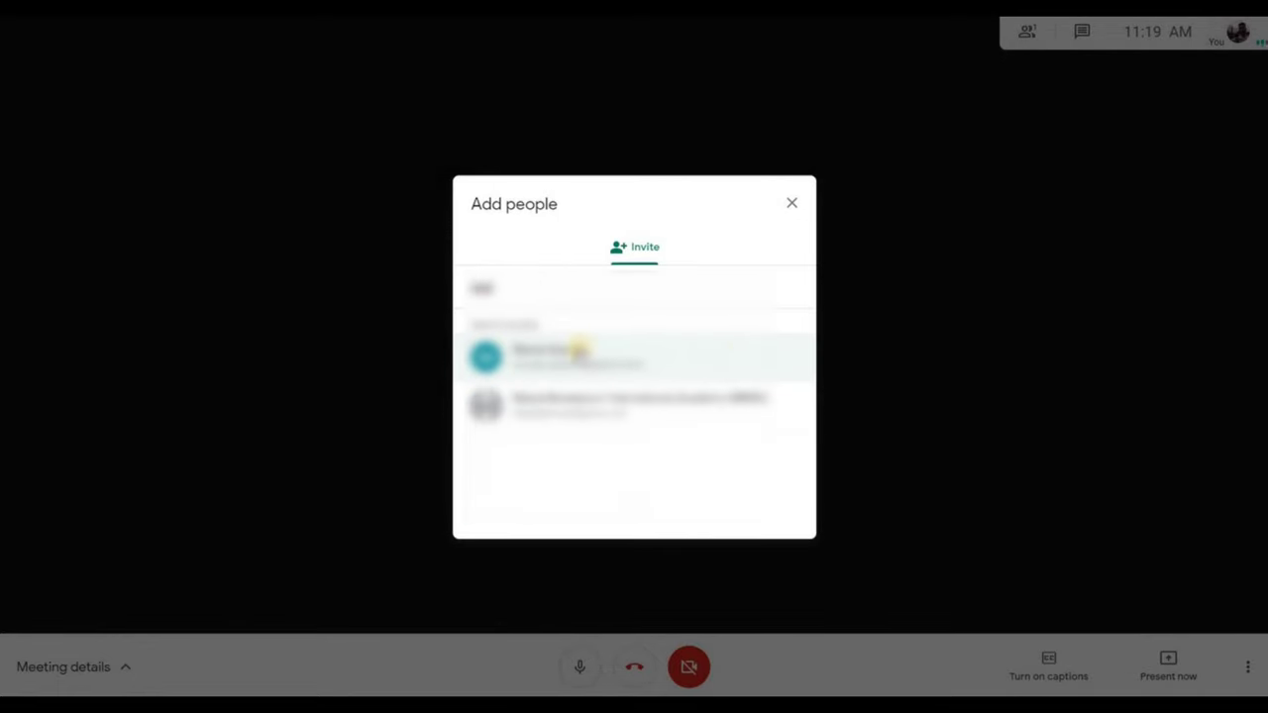
key(BackSpace)
key(BackSpace)
key(BackSpace)
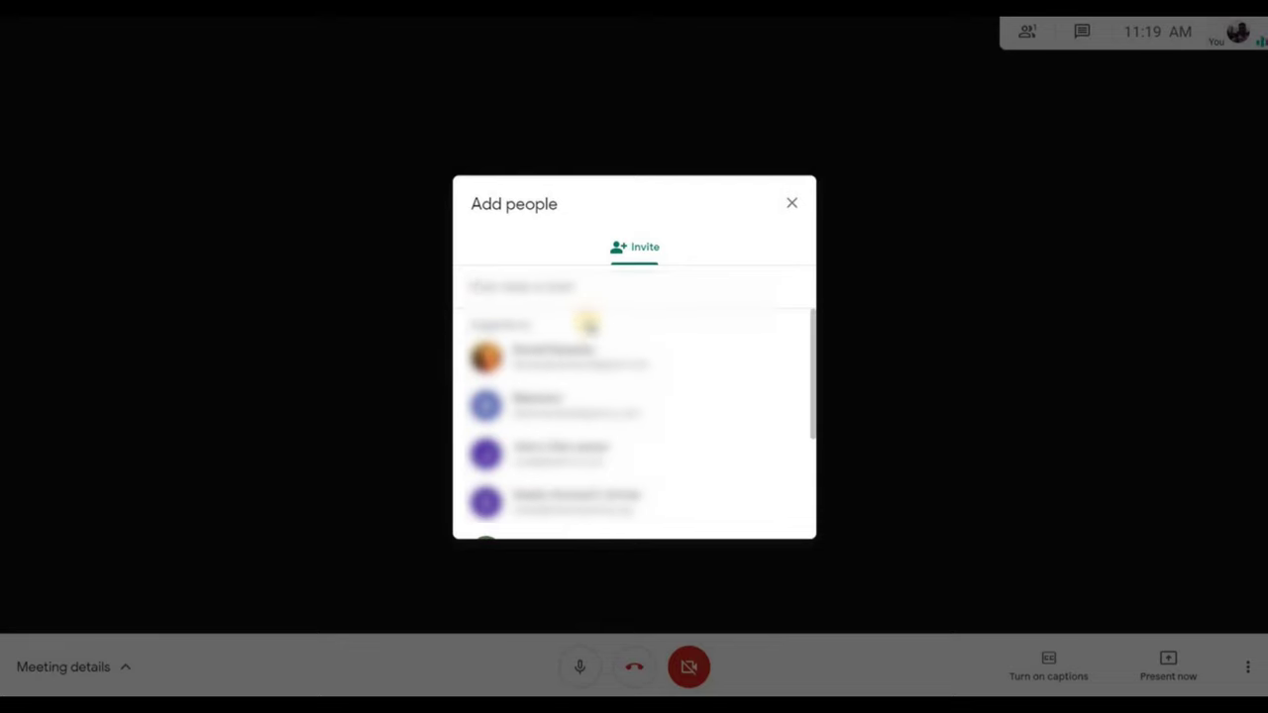
click(790, 204)
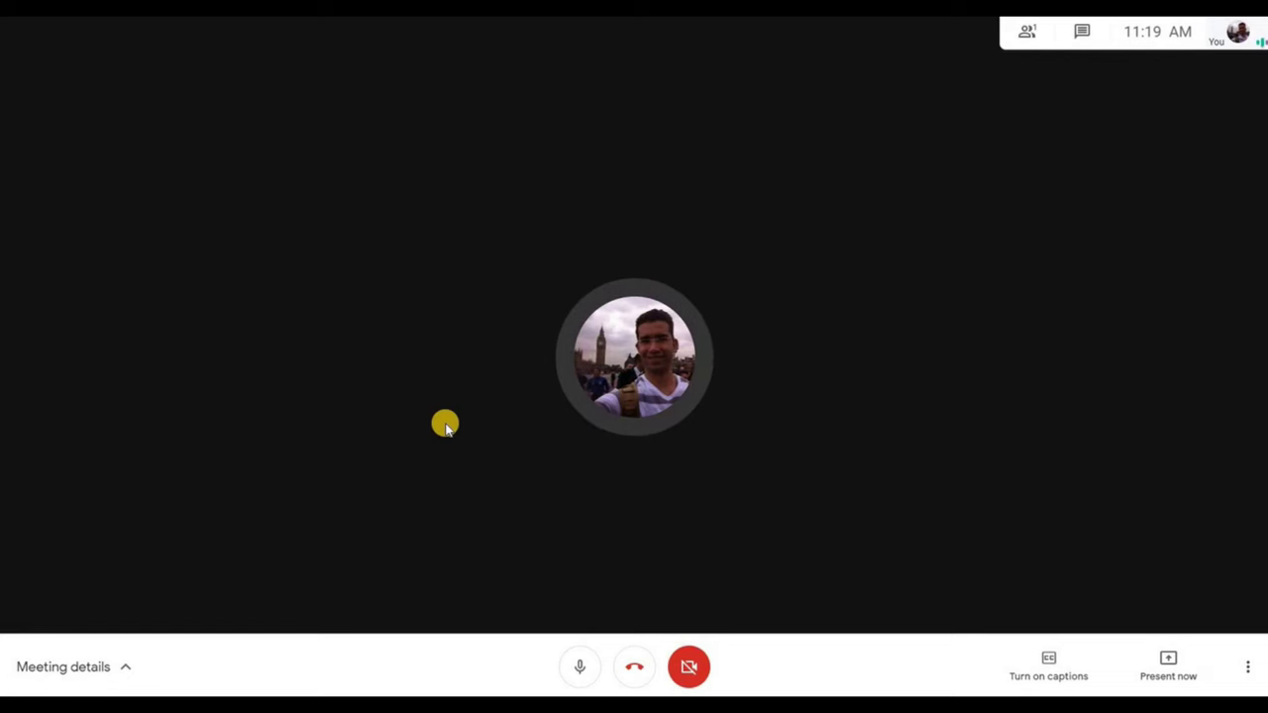
View the meeting's joining info and its Google Calendar attachments.
click(126, 674)
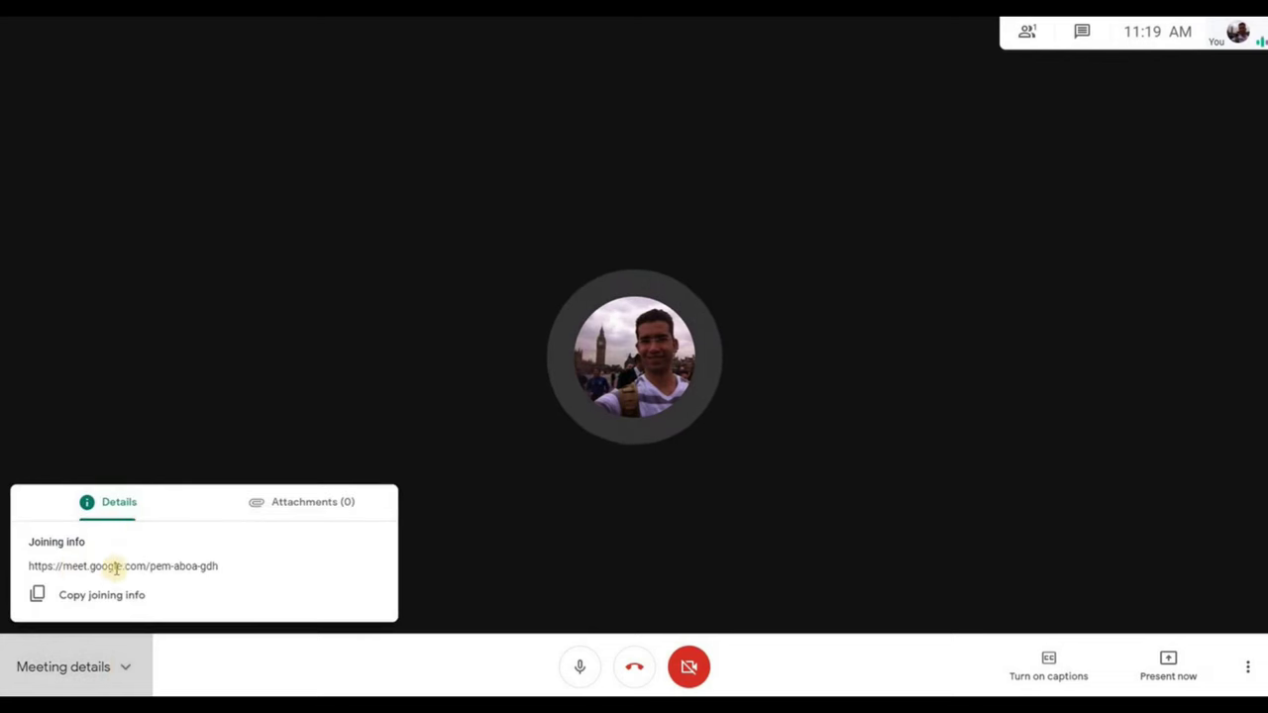
click(276, 510)
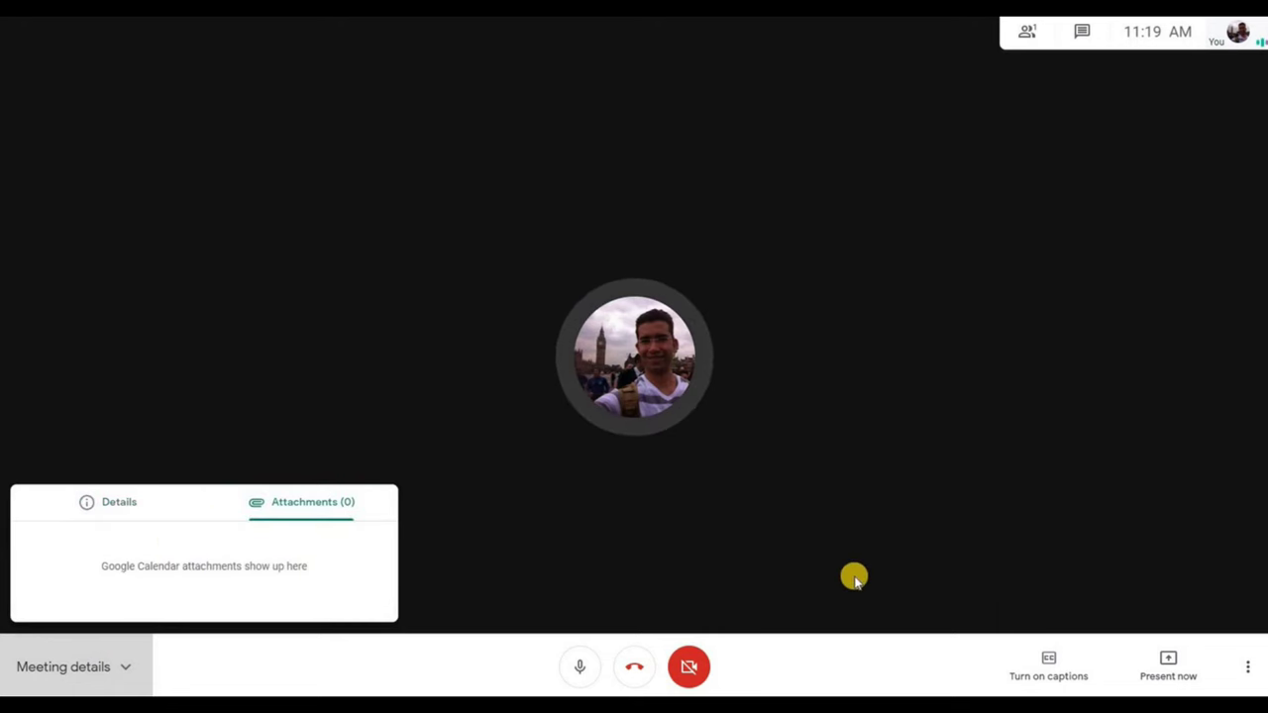
click(583, 674)
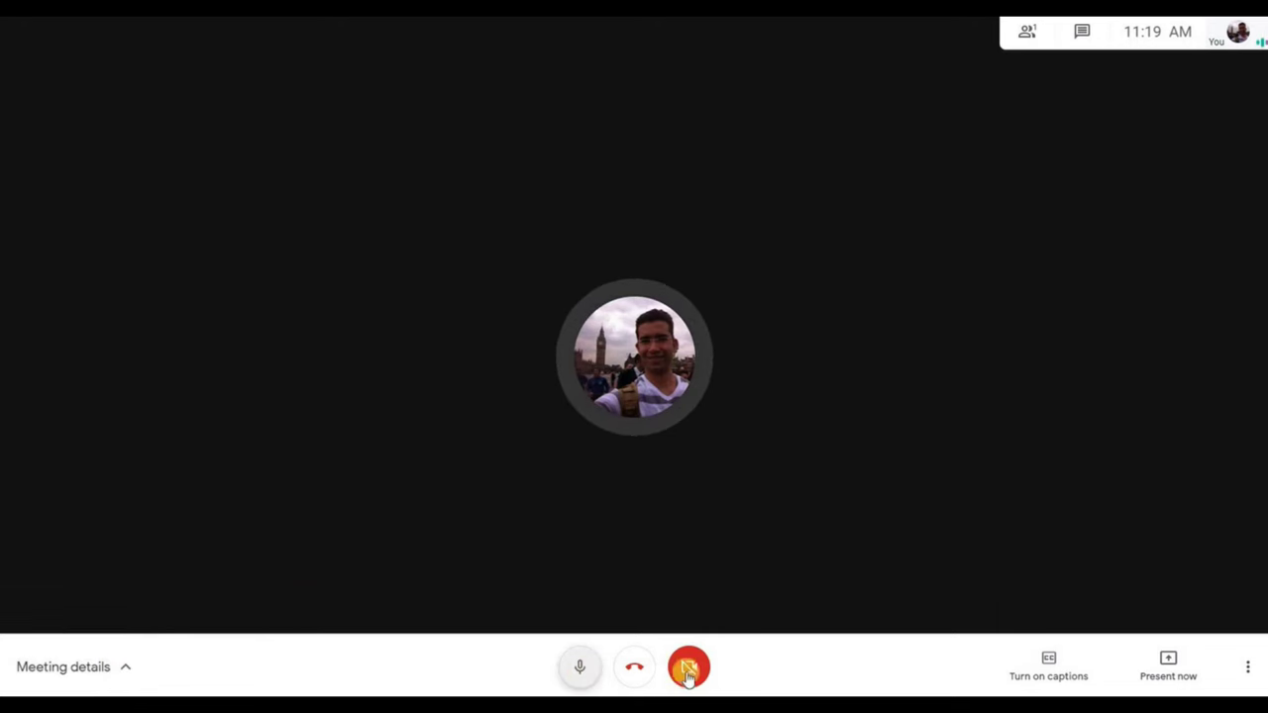
Choose to present a Chrome tab in the meeting.
click(1171, 663)
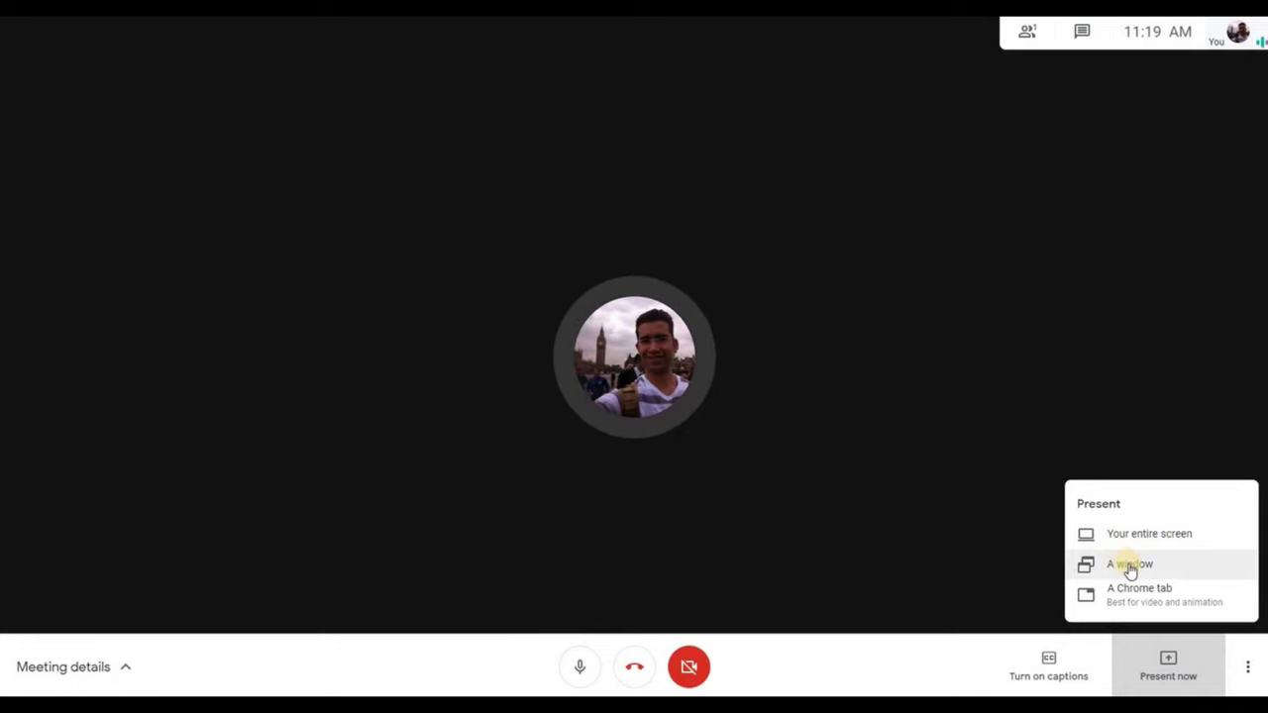
click(1127, 599)
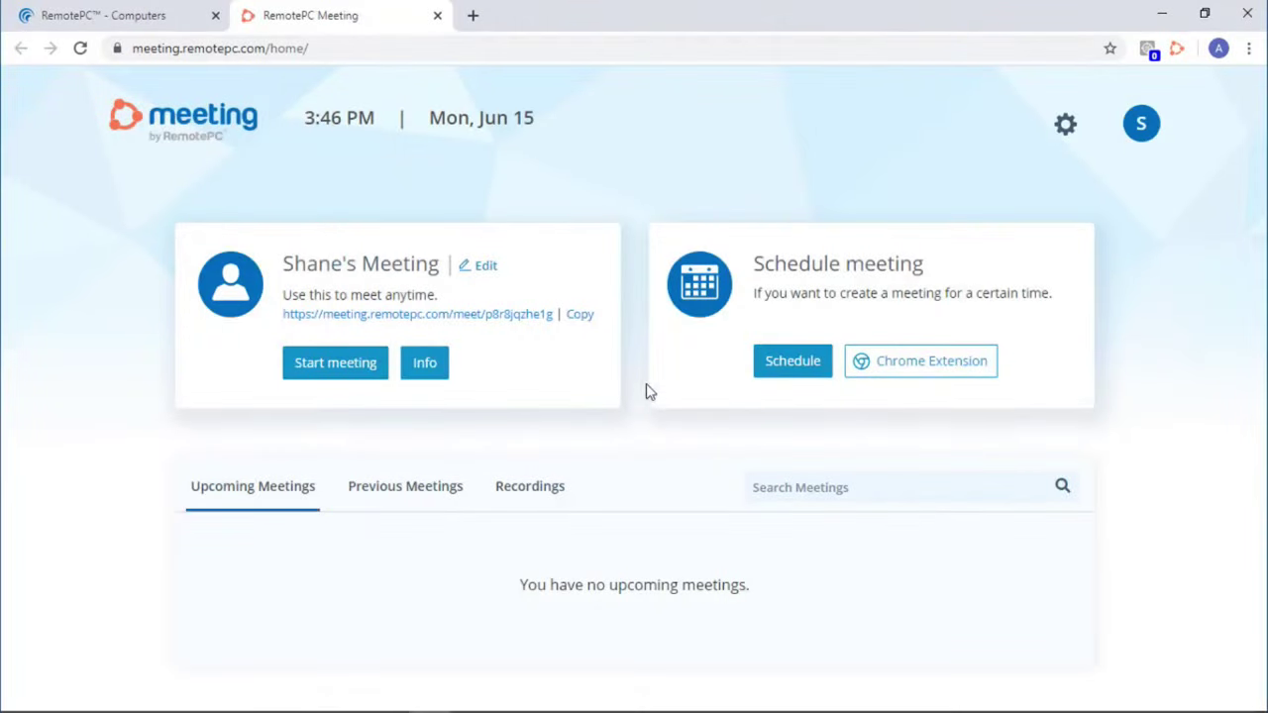
Switch to RemotePC Meeting, copy the personal meeting's link, and join that meeting, admitting the waiting participant.
click(585, 316)
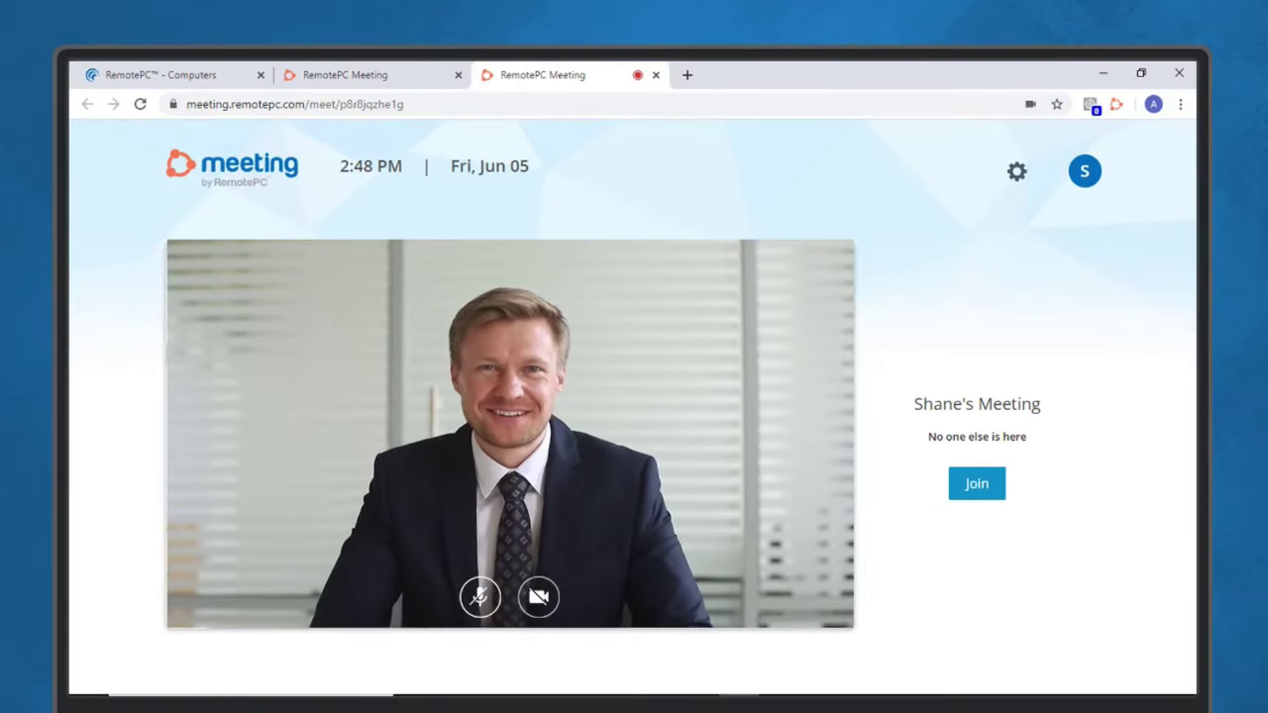
click(973, 486)
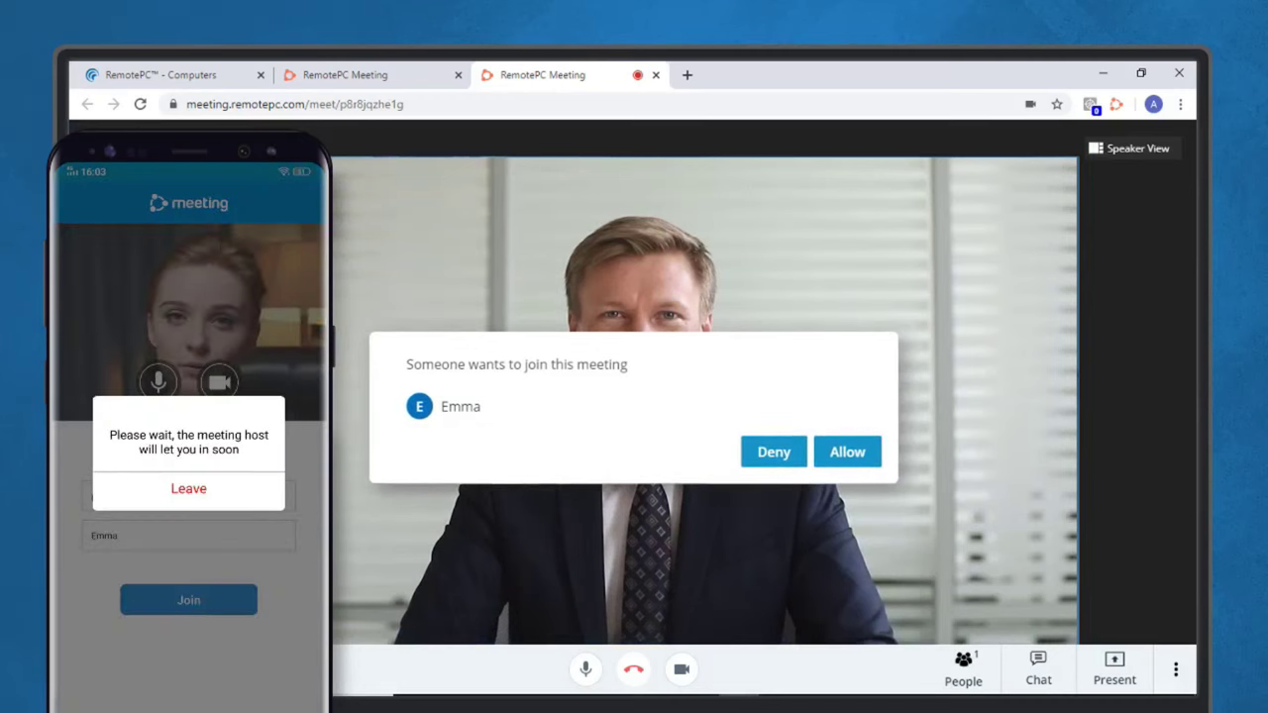
click(847, 453)
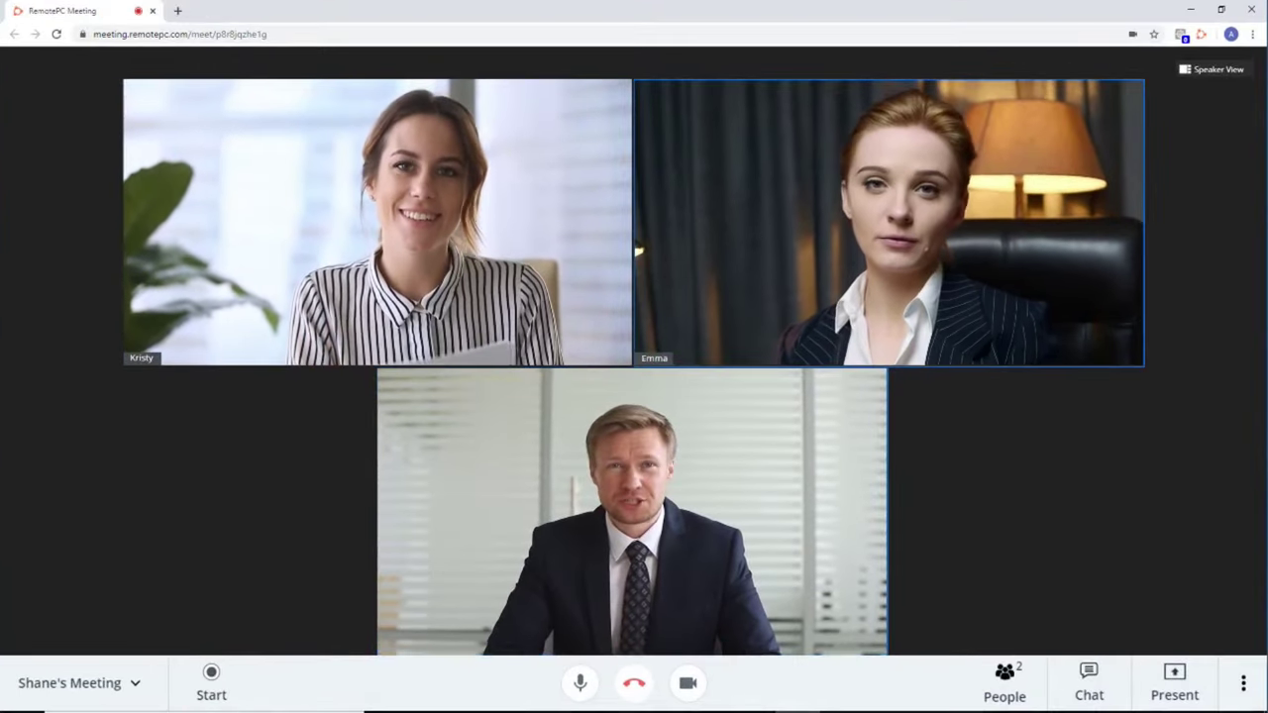
Switch the meeting layout to Speaker View and back to Gallery View.
click(1210, 70)
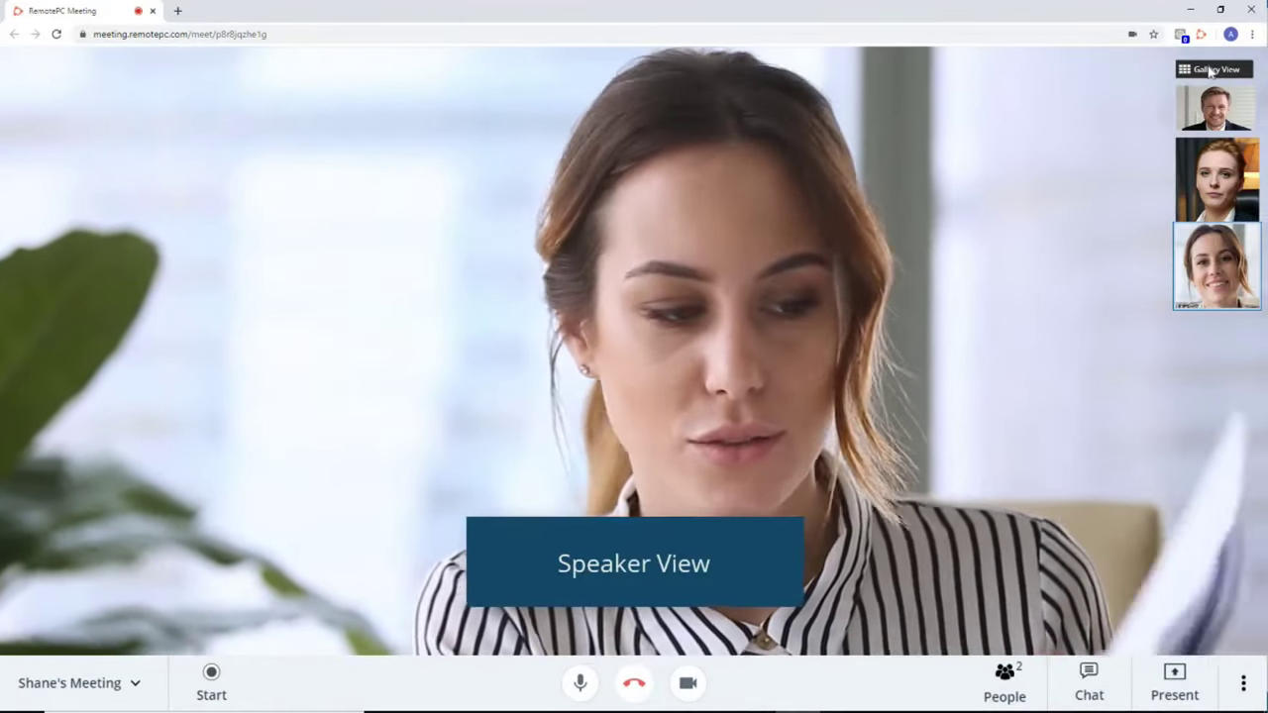
click(1210, 69)
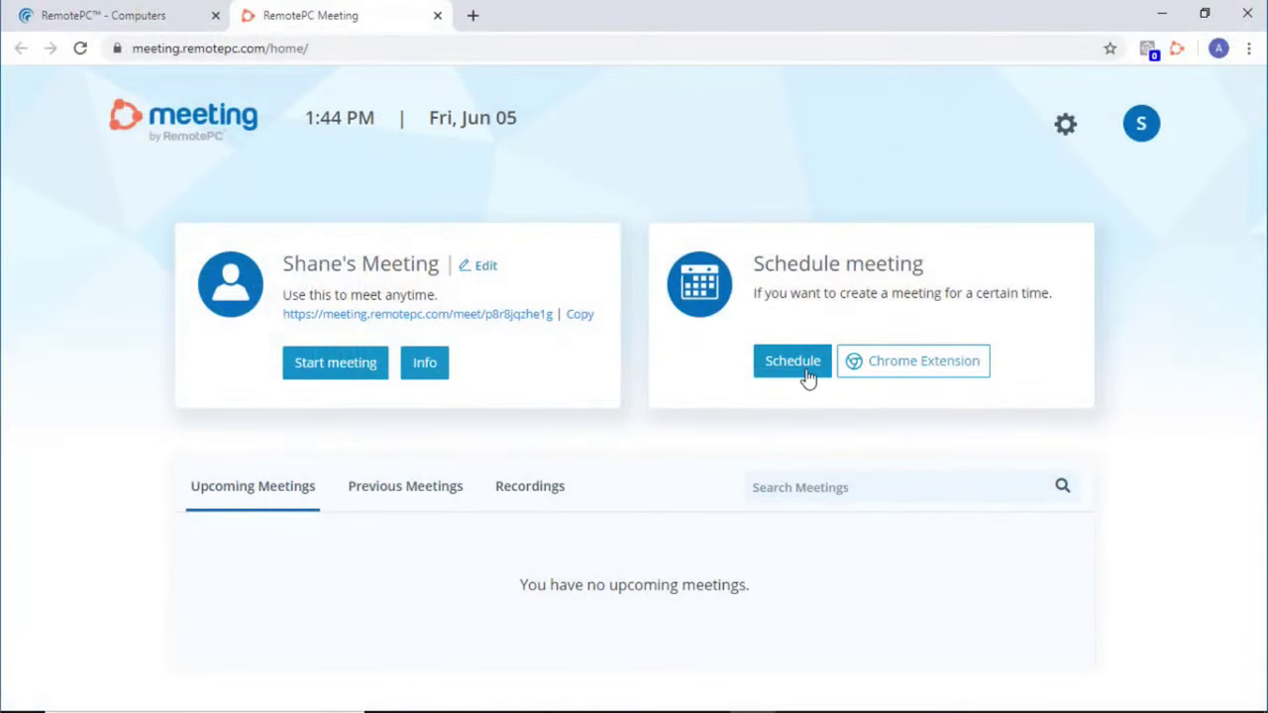
Start scheduling a meeting with the topic "Annual Business meeting" and the description "Discussion on finance report".
click(793, 362)
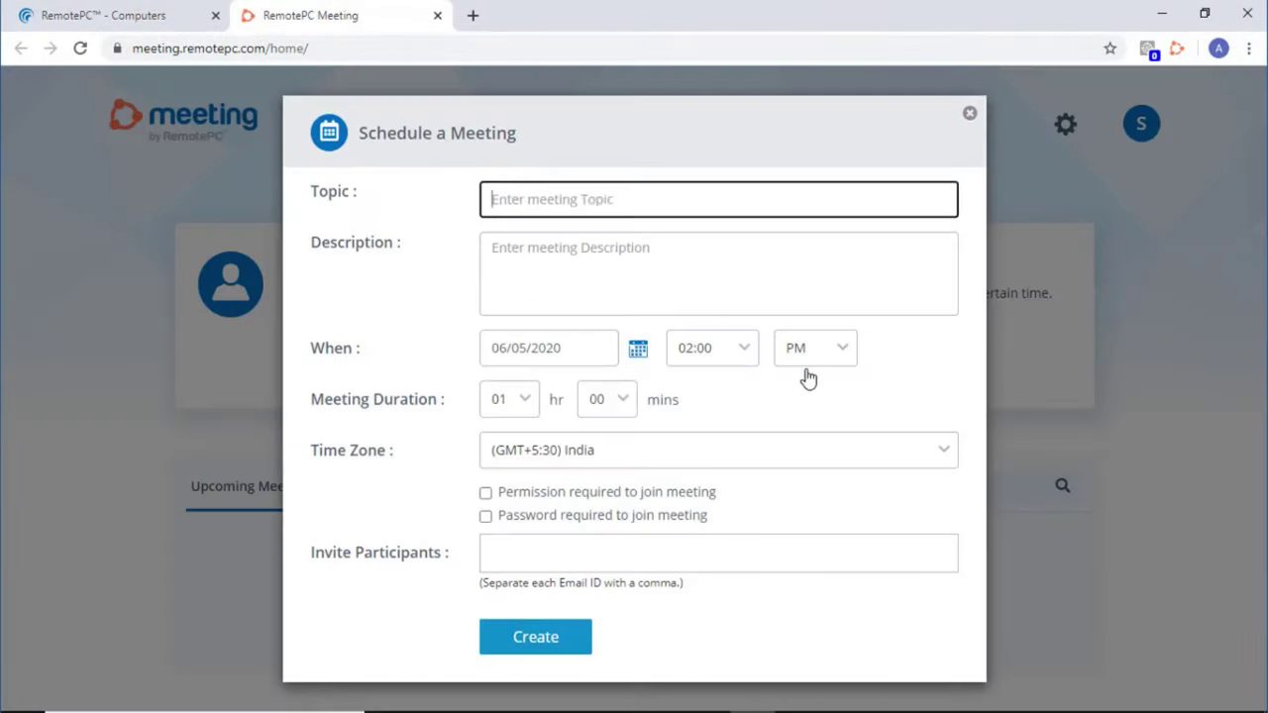
text(Annual Business meeting)
click(704, 272)
text(Discussion on finance report)
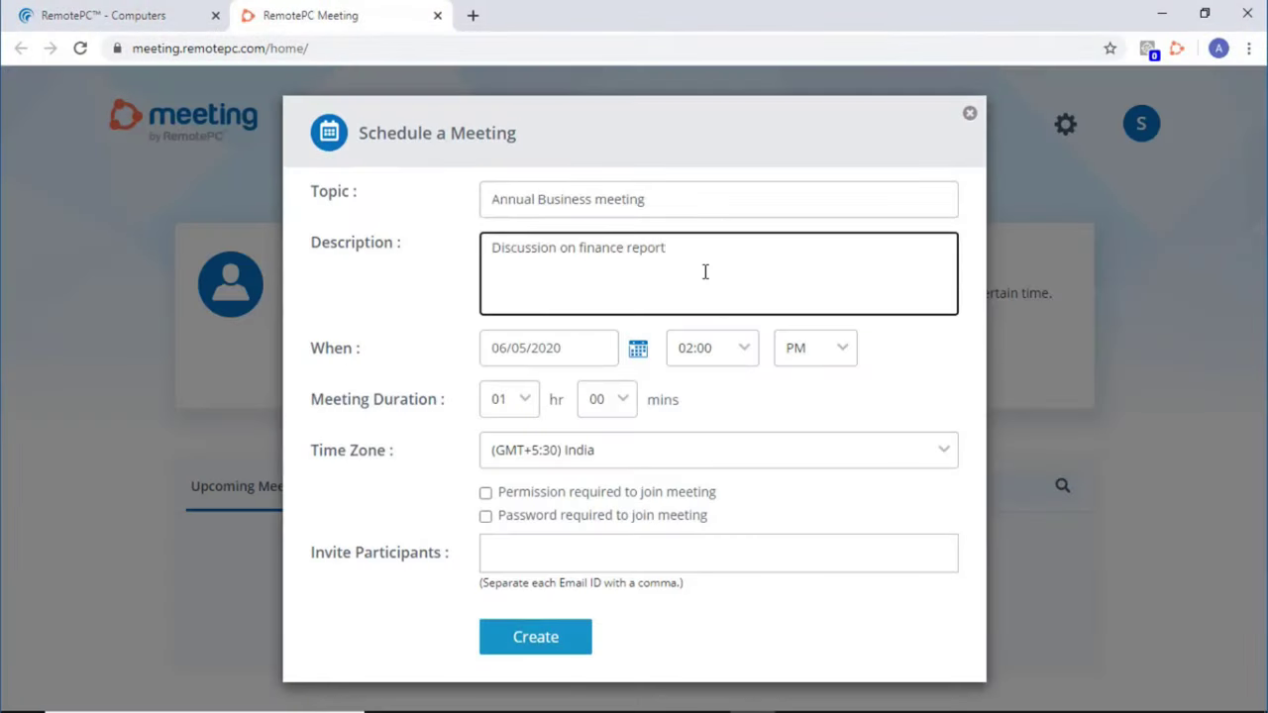
Create the meeting for 06/08/2020 at 10:00 AM, lasting 1 hr 30 mins, with two participants invited by e-mail, and close the confirmation.
click(722, 367)
click(724, 482)
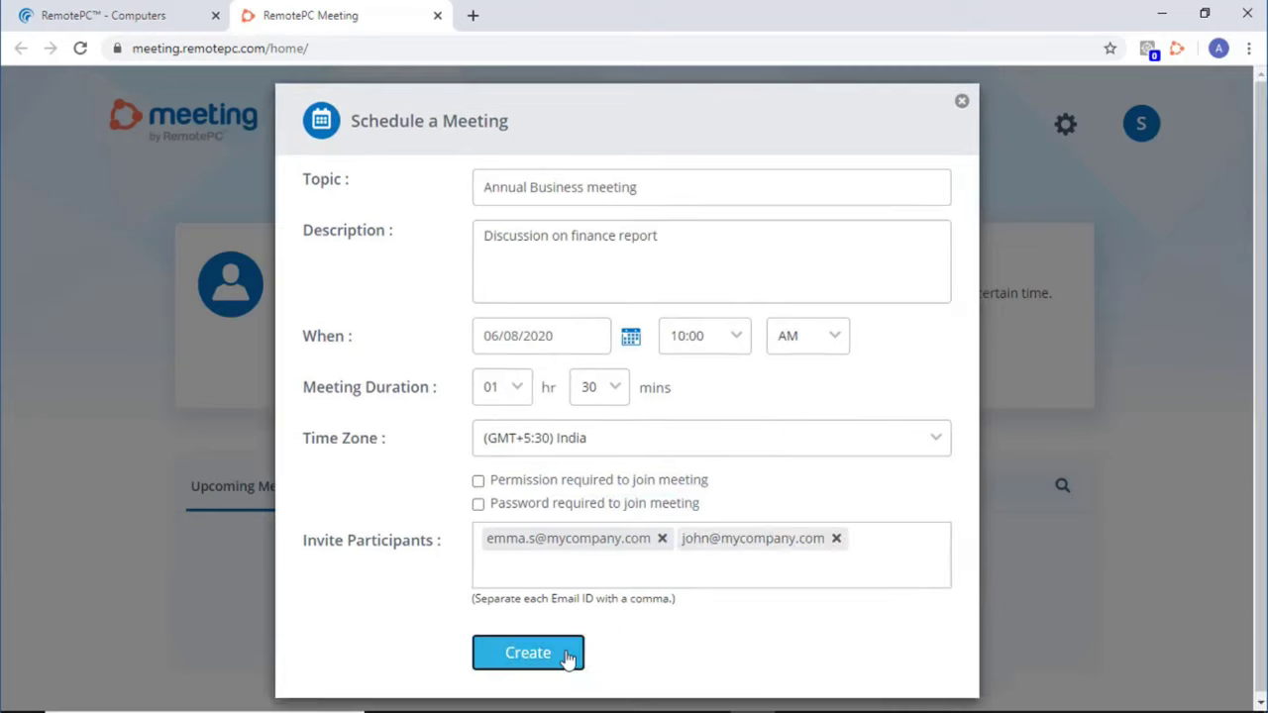
click(528, 653)
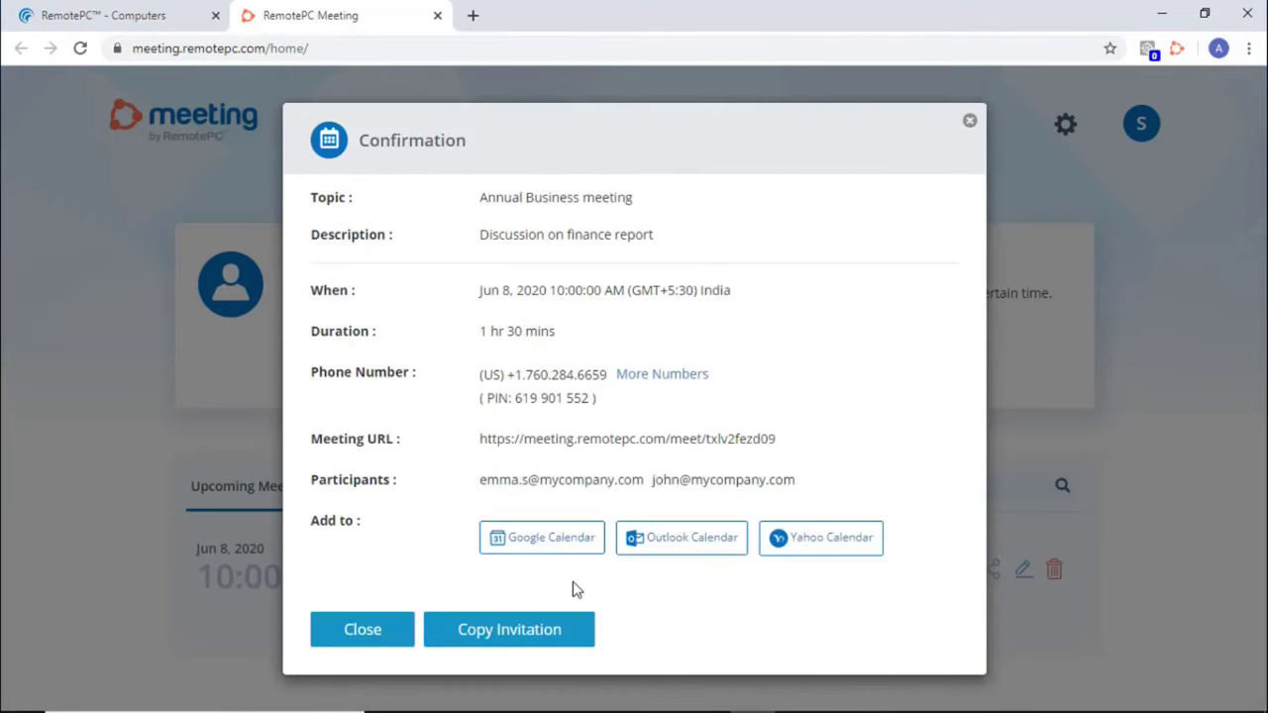
click(363, 632)
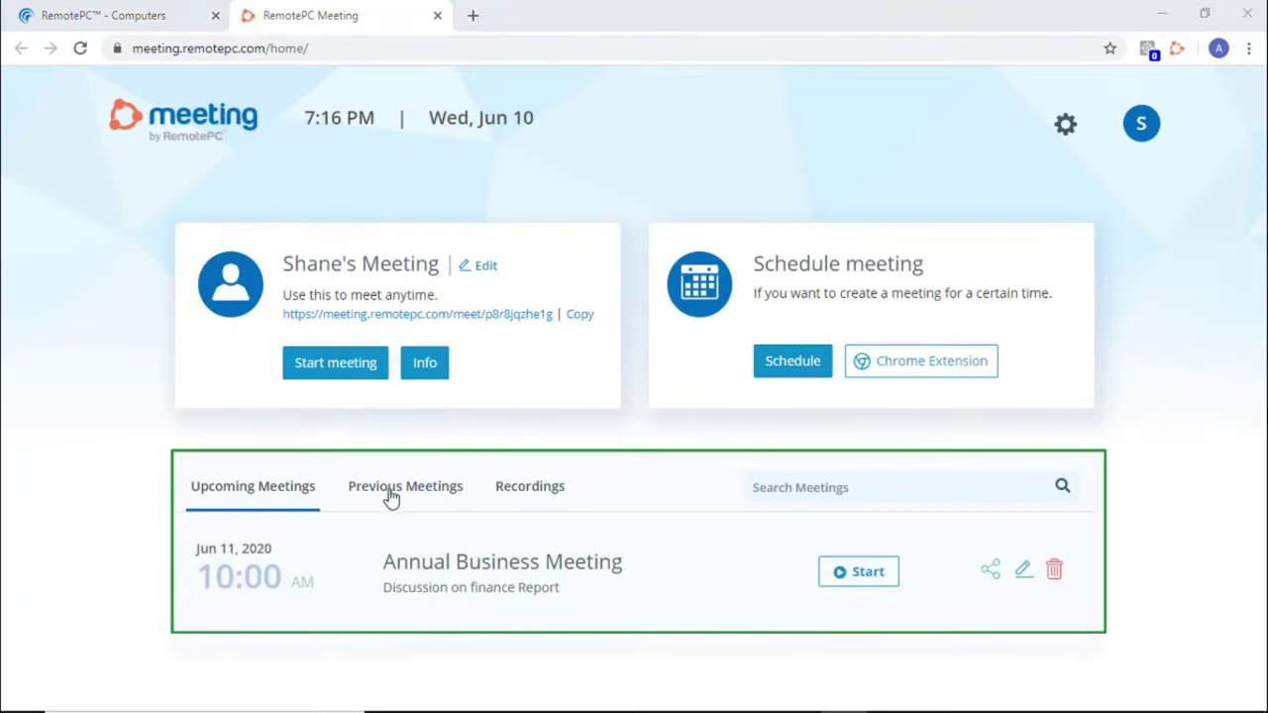
View the previous meetings and the recordings, and open the RemotePC Meeting browser extension.
click(391, 496)
click(520, 496)
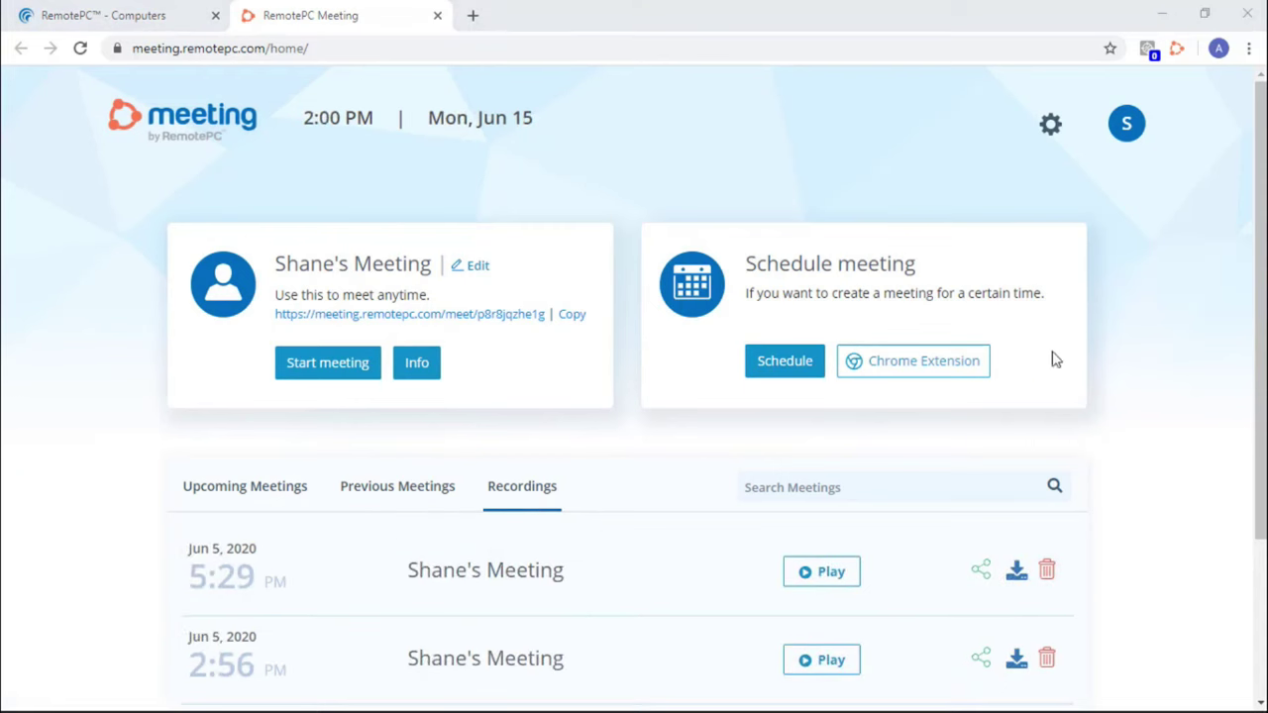
click(1176, 49)
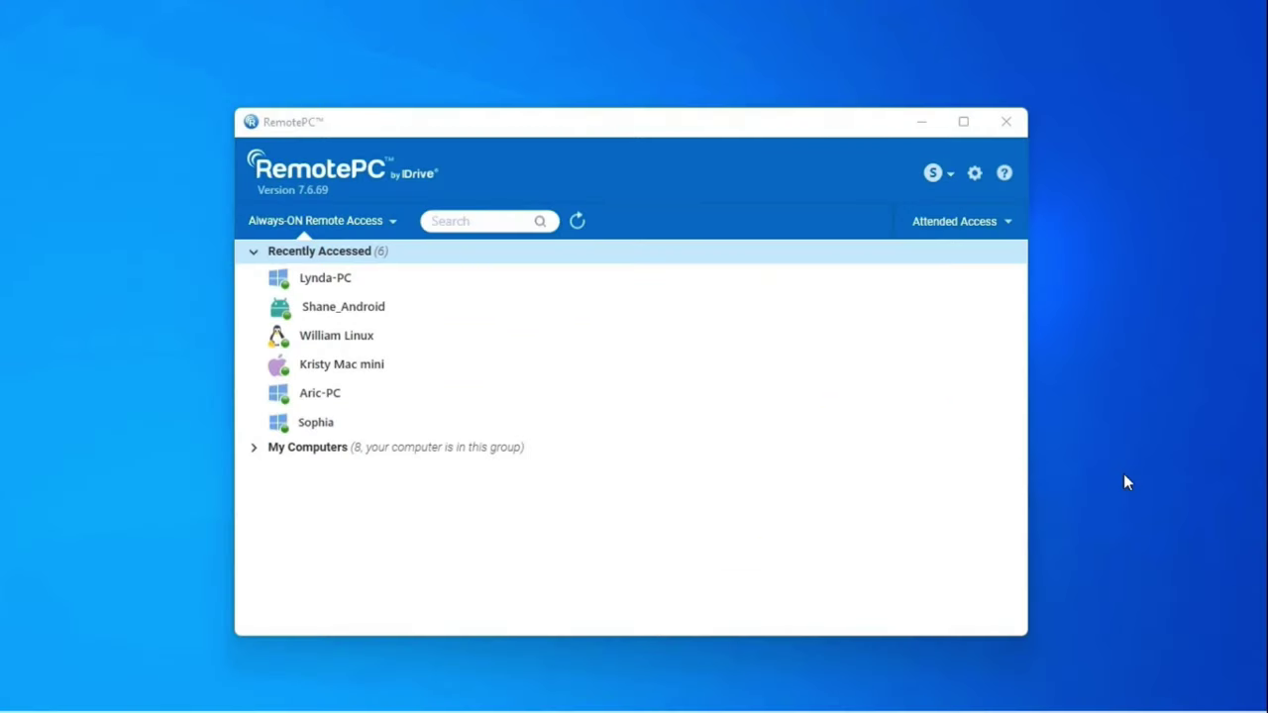
In the RemotePC desktop app, start a video chat with the last recently accessed computer, allow camera and microphone use, and join from both computers.
mouse_move(945, 436)
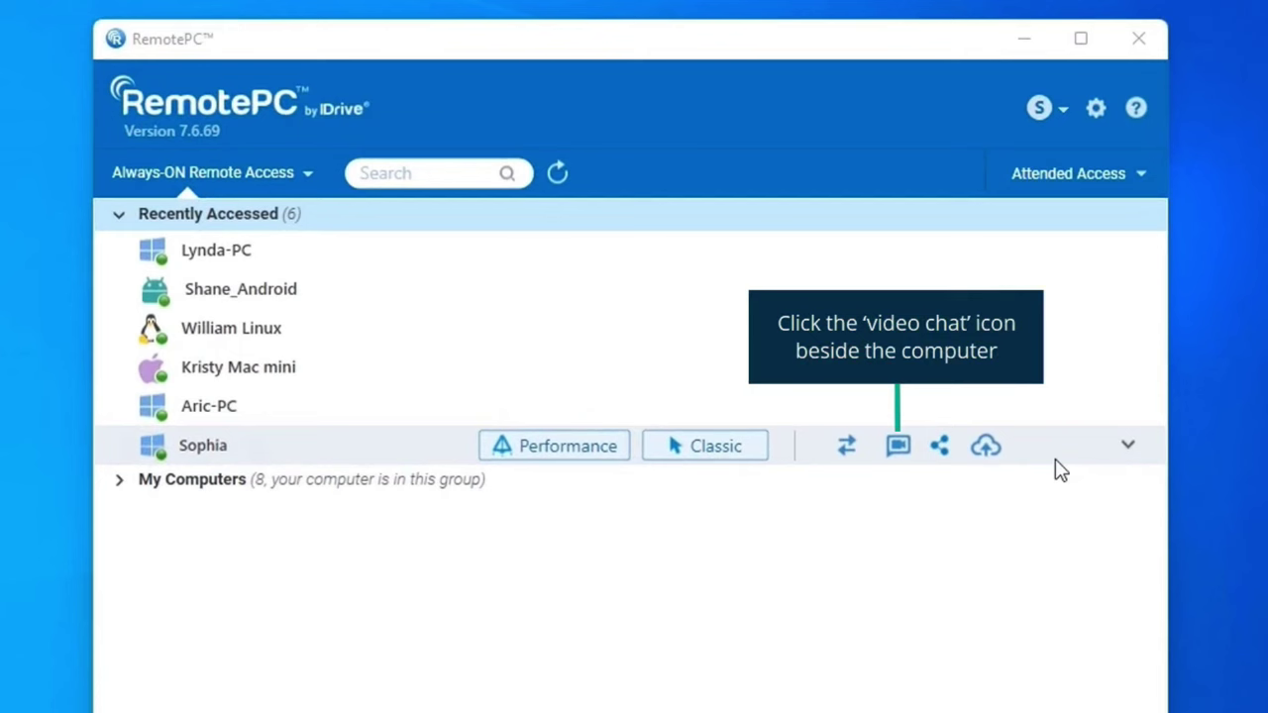
click(898, 446)
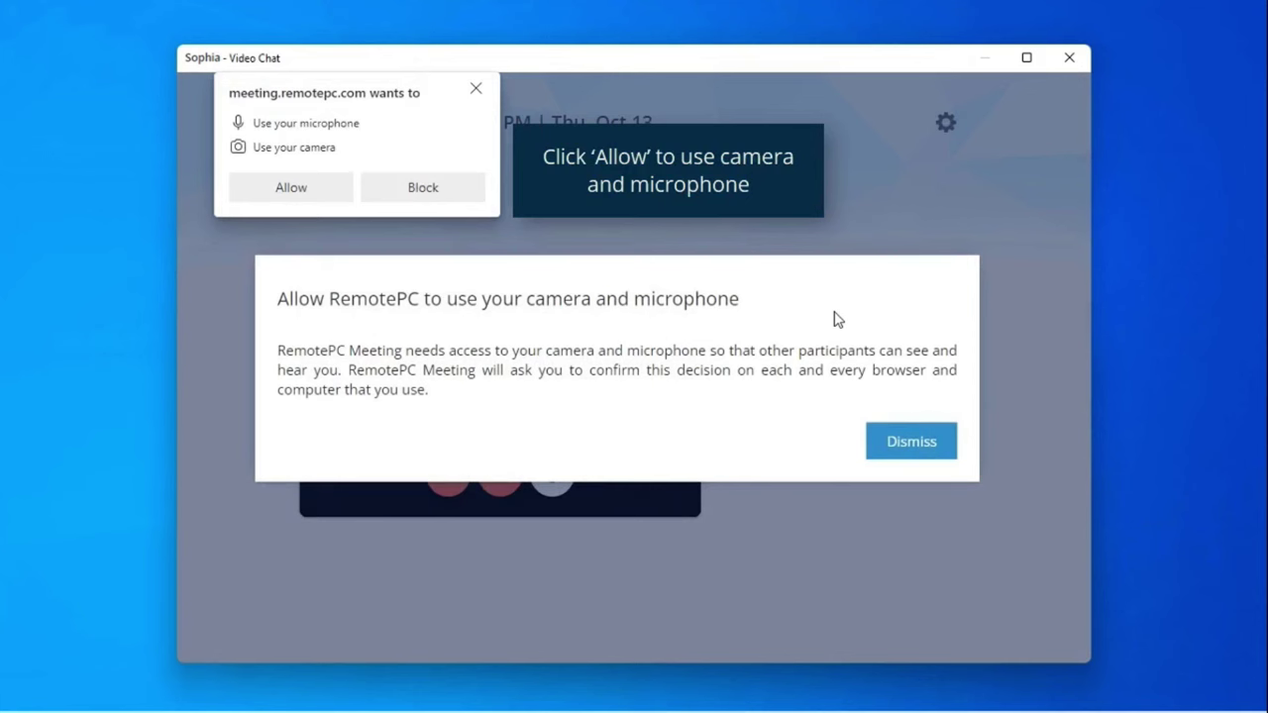
click(327, 193)
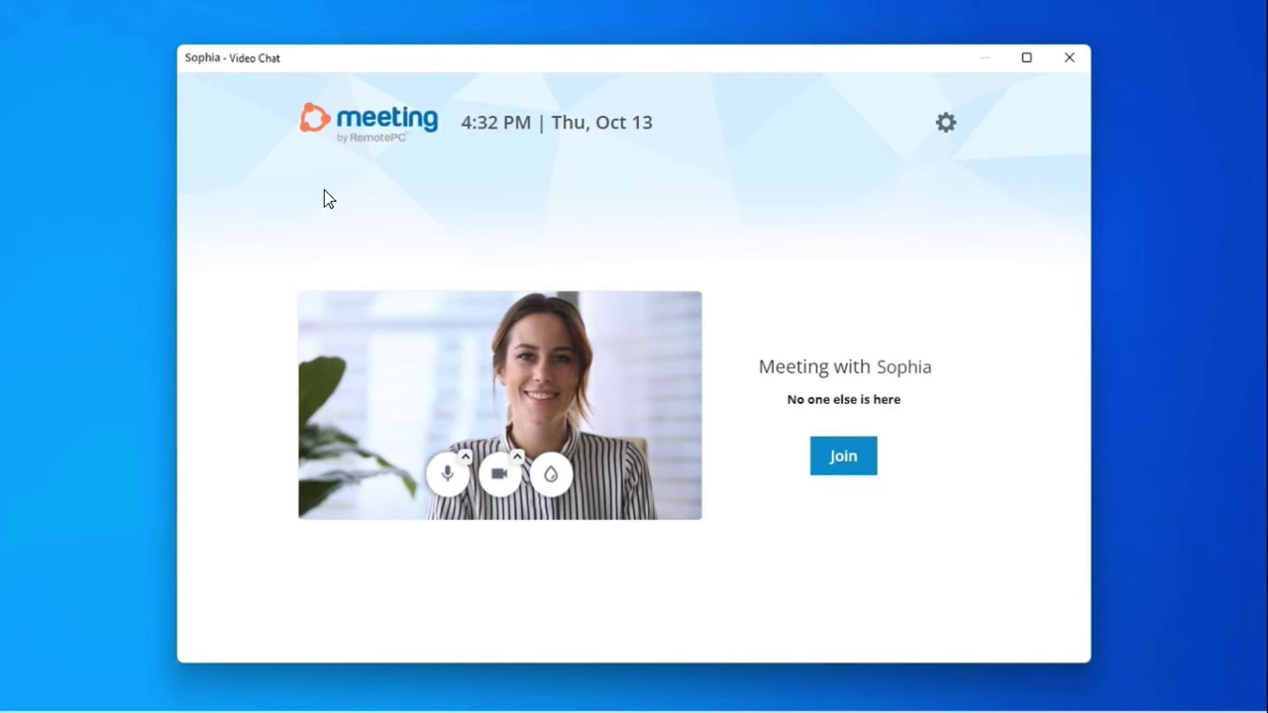
click(852, 470)
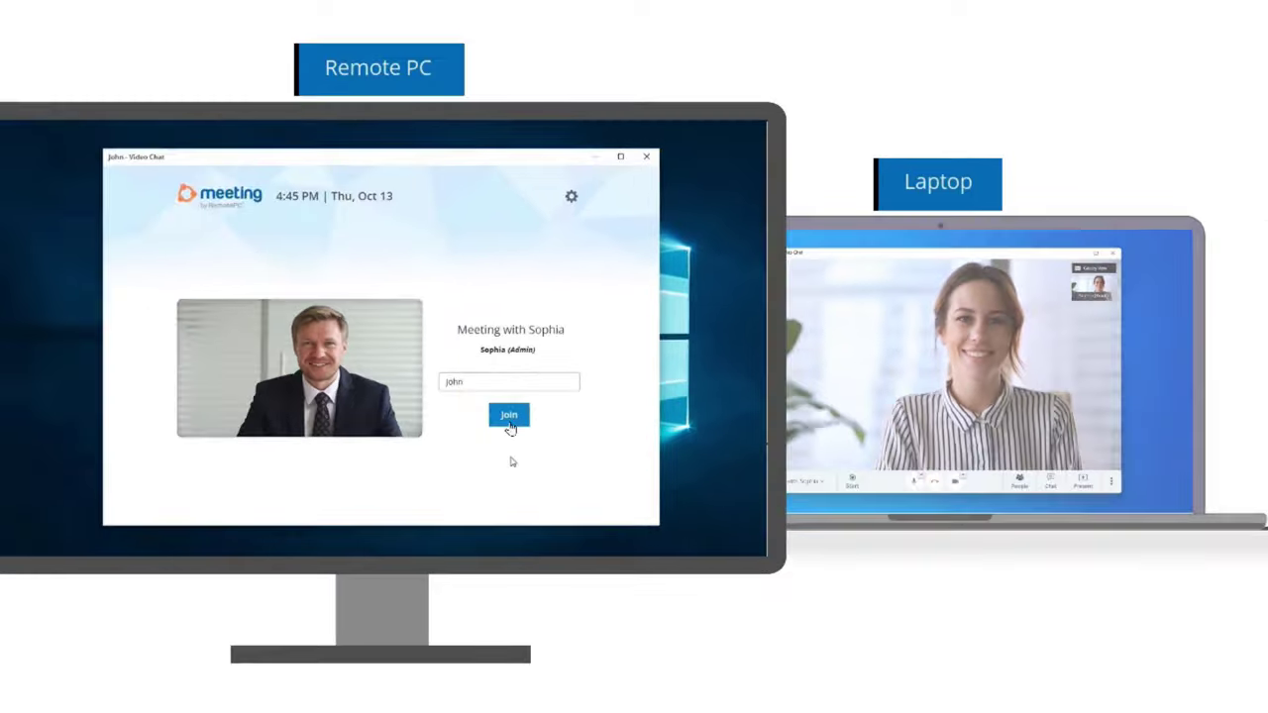
click(512, 424)
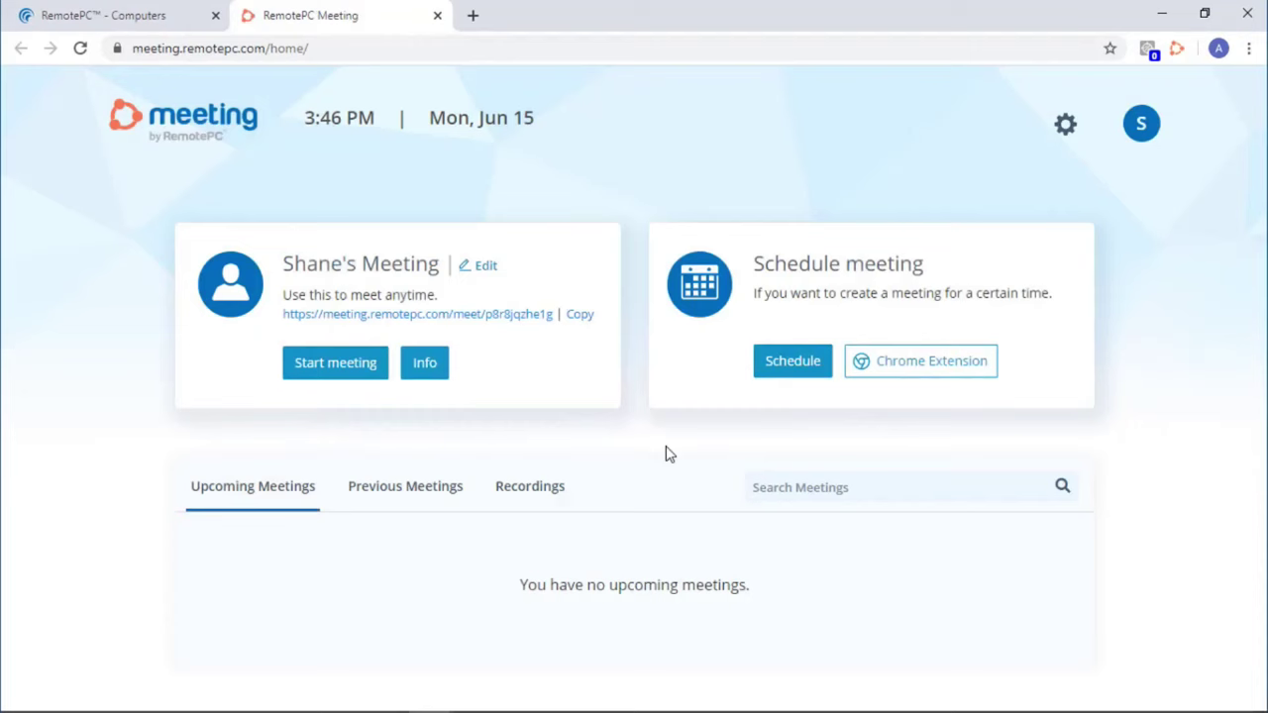
Copy the personal meeting's link on the RemotePC Meeting site, join that meeting, and admit the participant waiting on the phone.
click(581, 315)
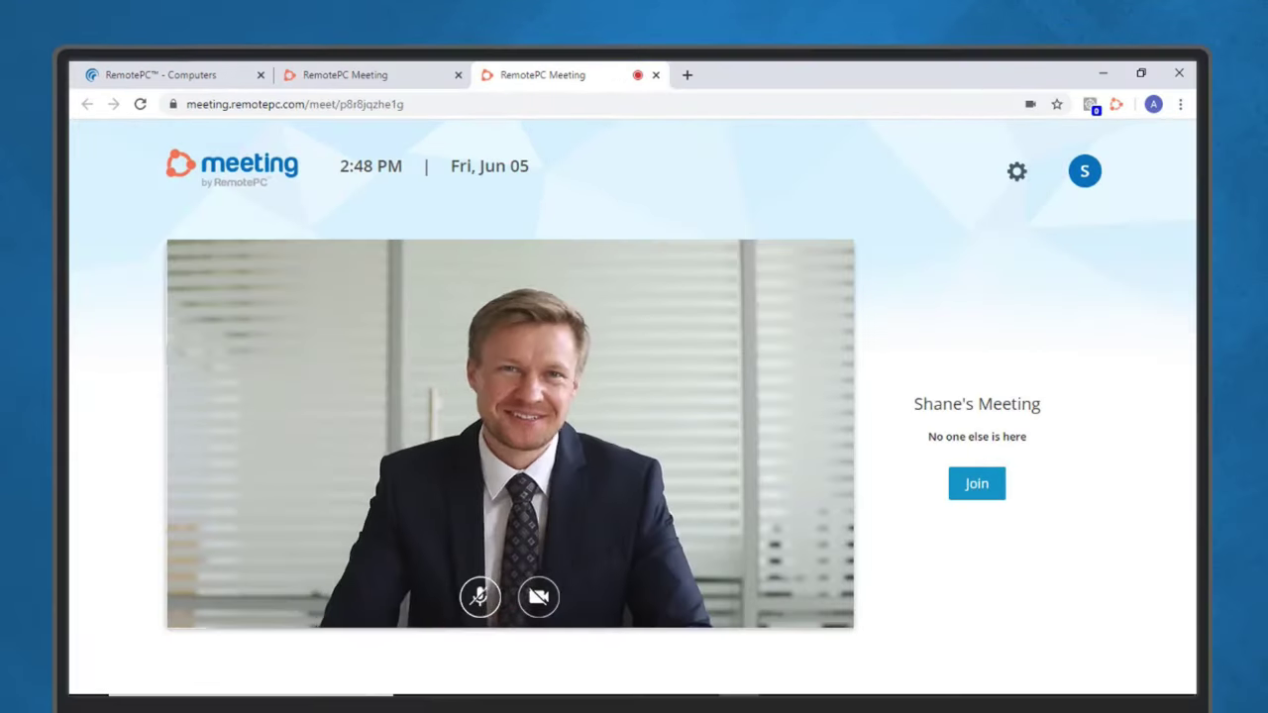
click(976, 485)
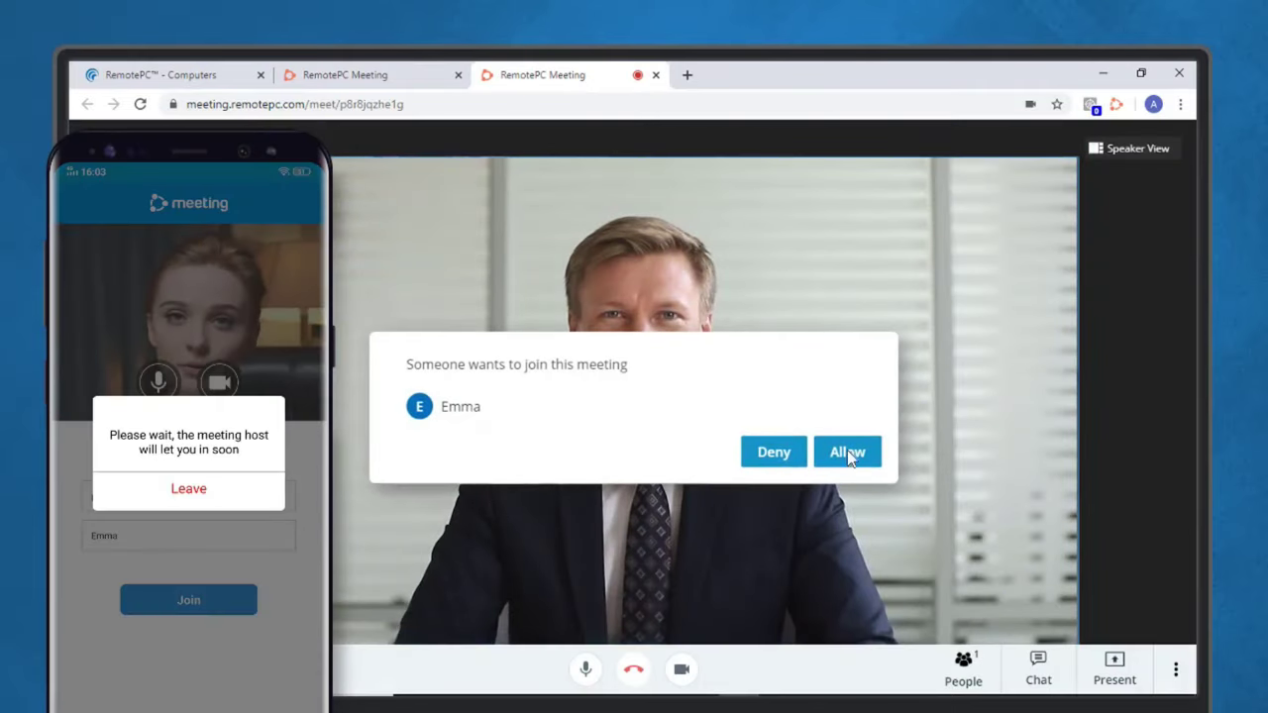
click(847, 452)
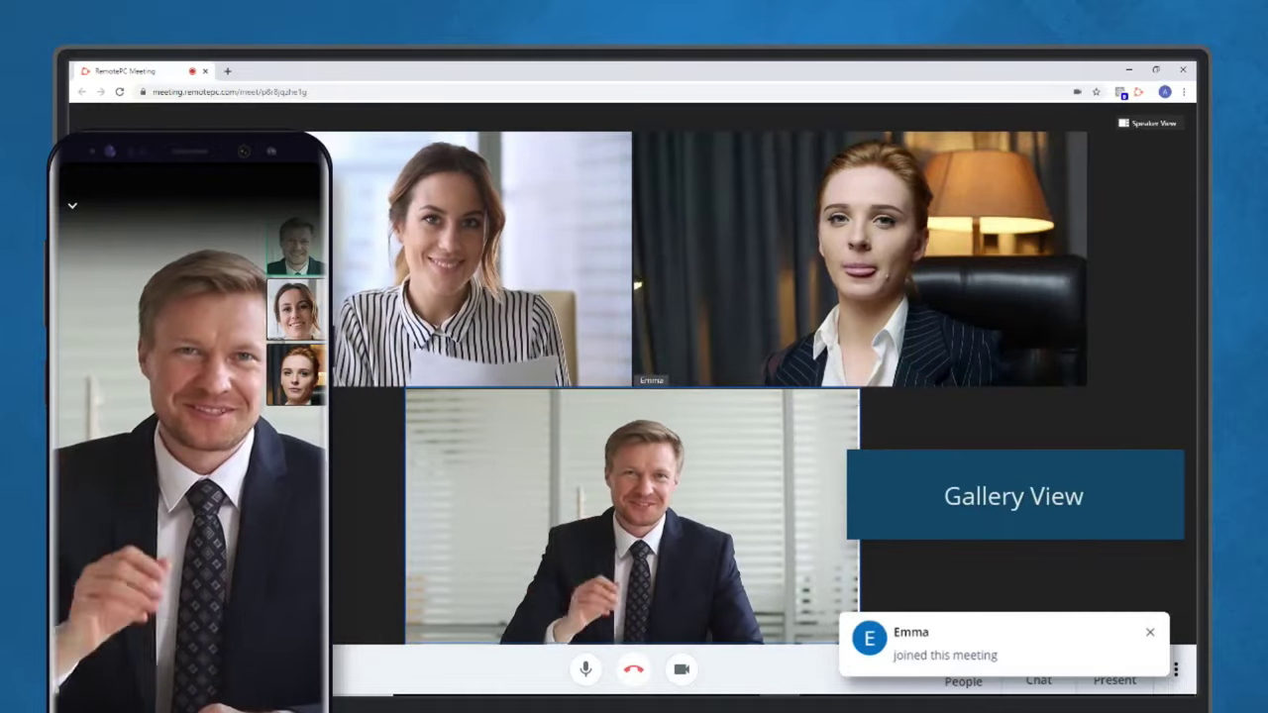